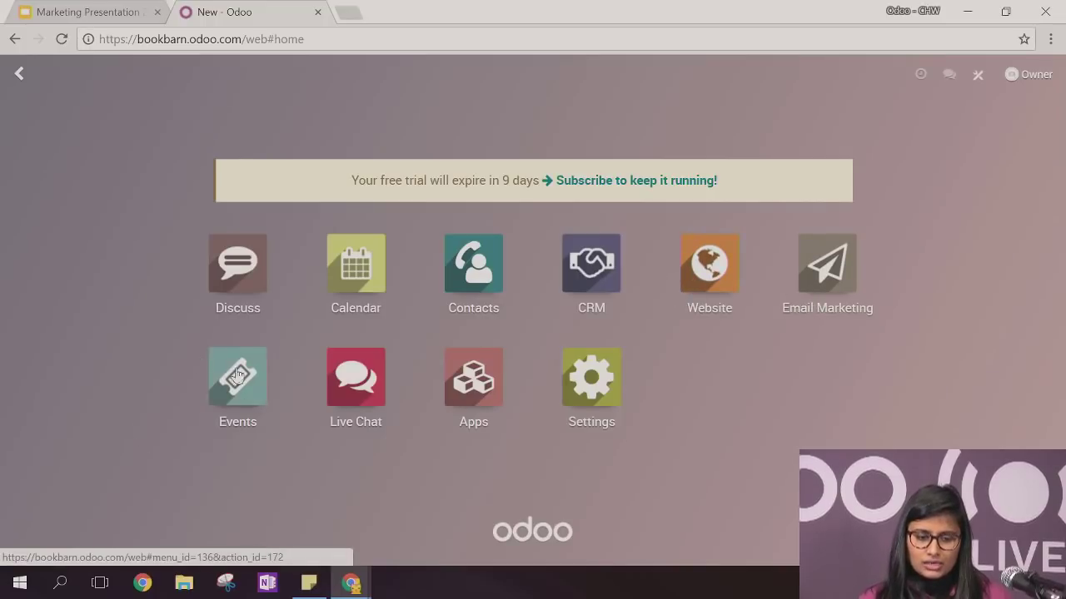
Open the Book Barn website from the Website app and review the home page down to the contact section
{"action": "left_click", "coordinate": [708, 277]}
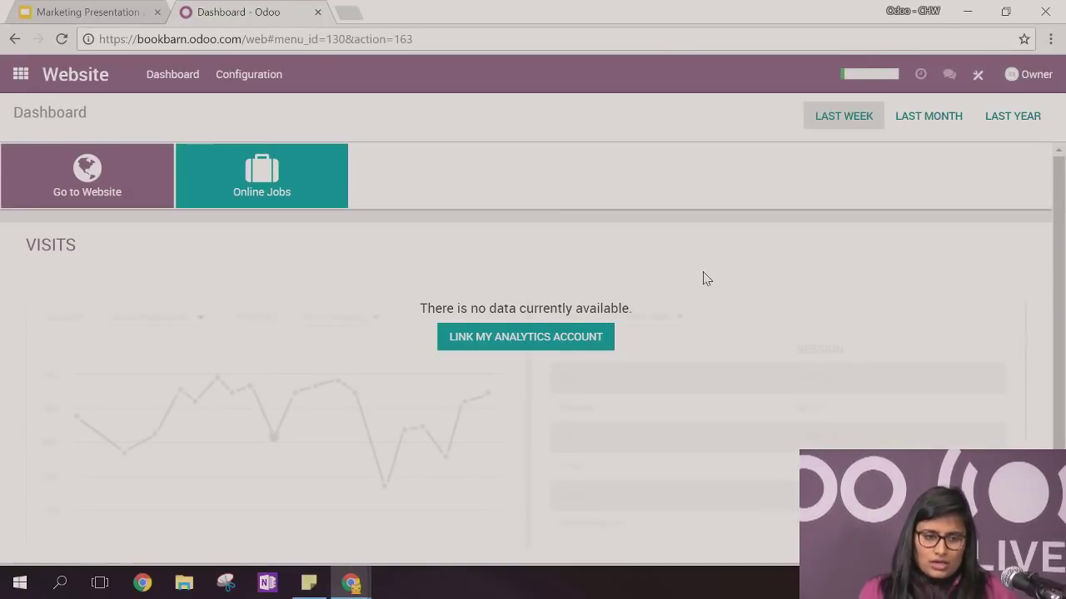
{"action": "left_click", "coordinate": [79, 175]}
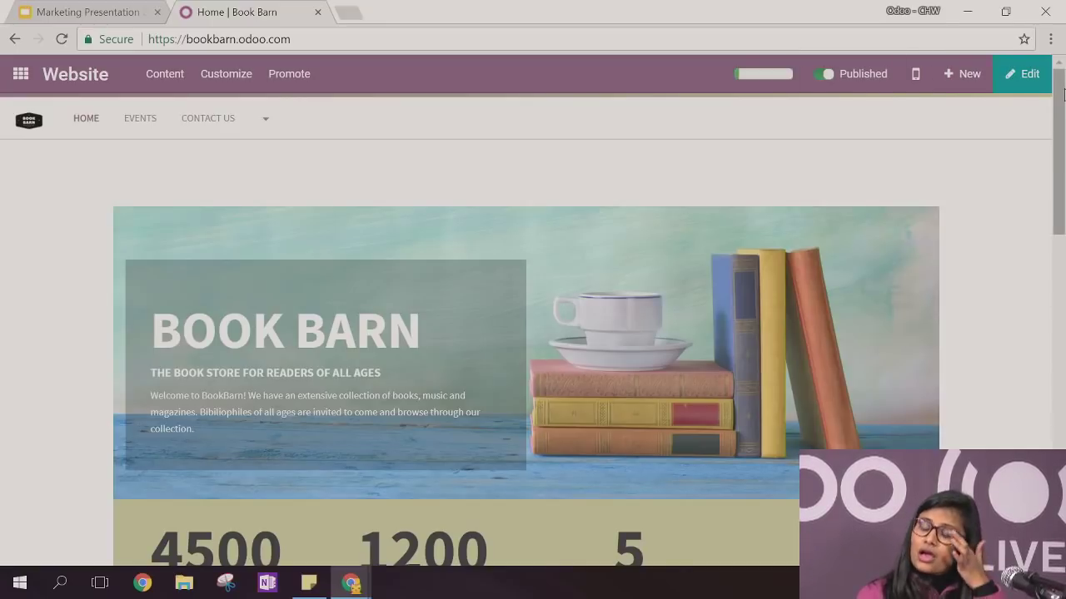
{"action": "left_click_drag", "start_coordinate": [1063, 94], "coordinate": [1059, 142]}
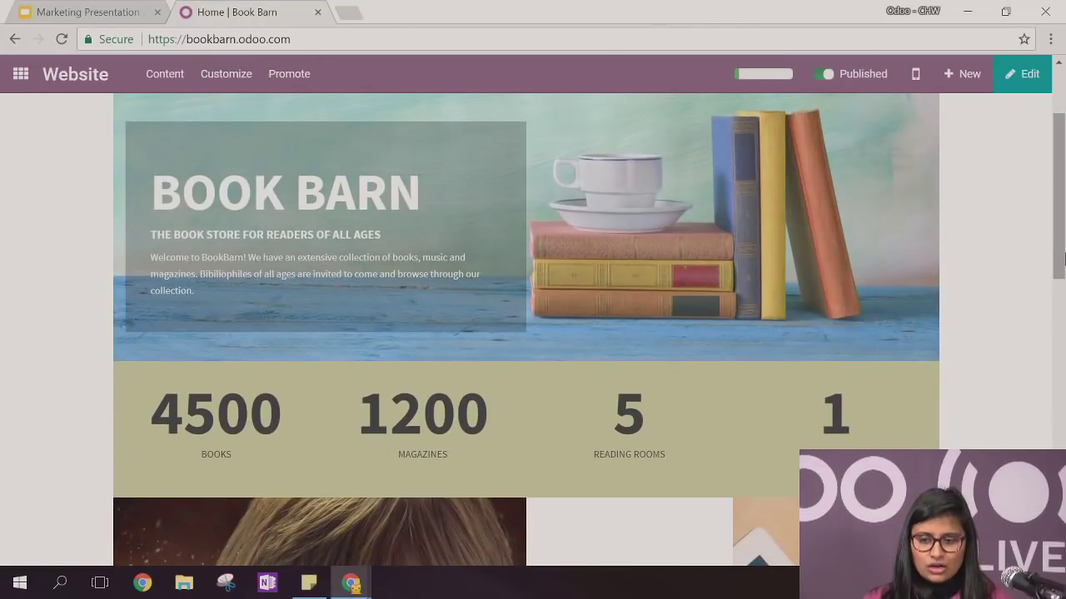
{"action": "left_click_drag", "start_coordinate": [1060, 258], "coordinate": [1063, 301]}
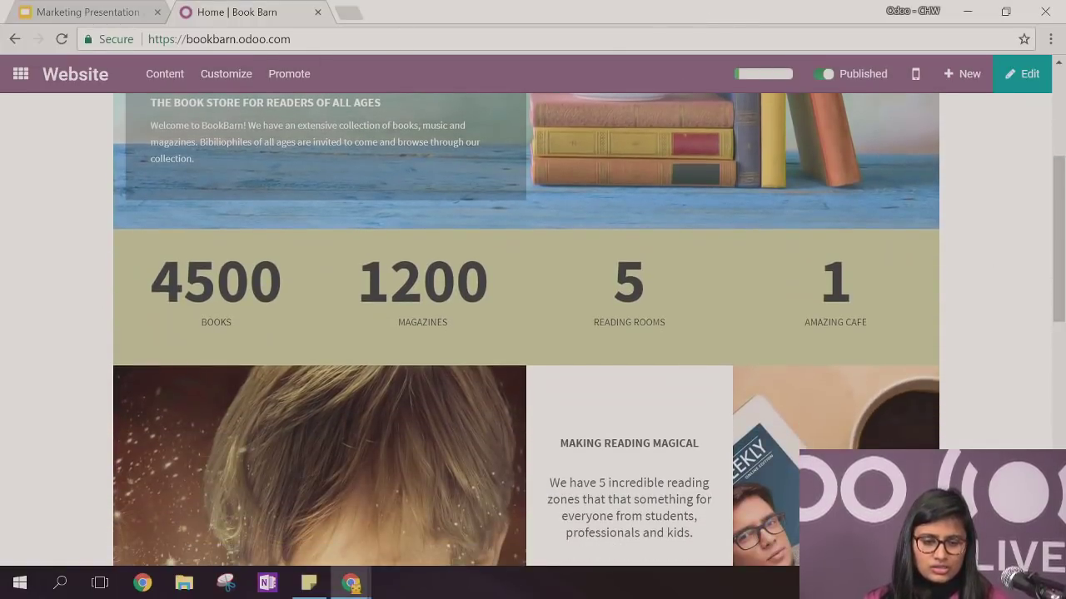
{"action": "left_click_drag", "start_coordinate": [1064, 275], "coordinate": [1063, 459]}
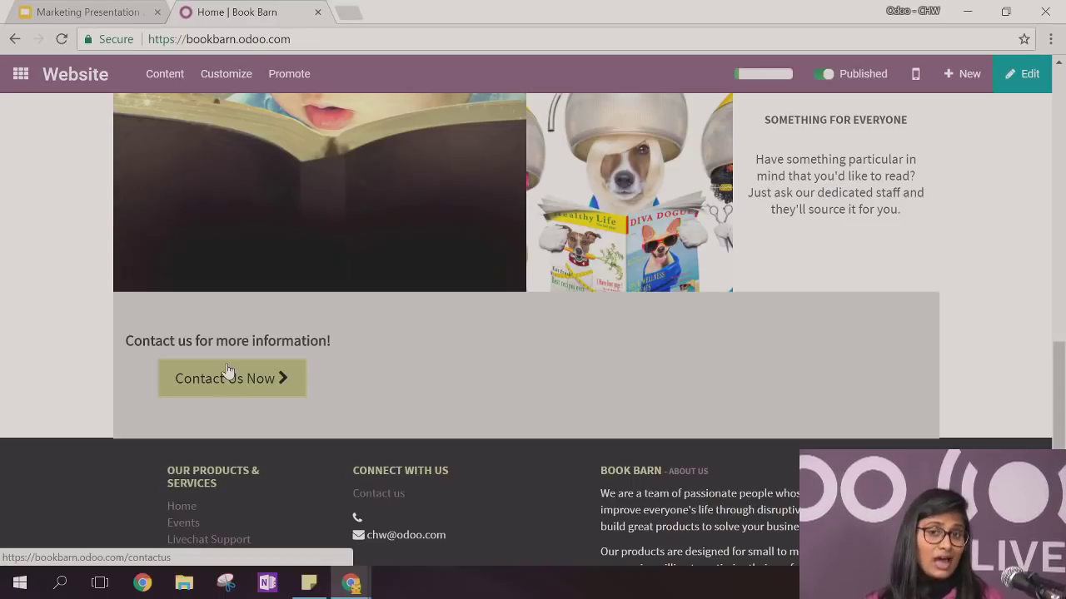
Follow the home page's contact link and review the Contact Us form fields
{"action": "left_click", "coordinate": [227, 377]}
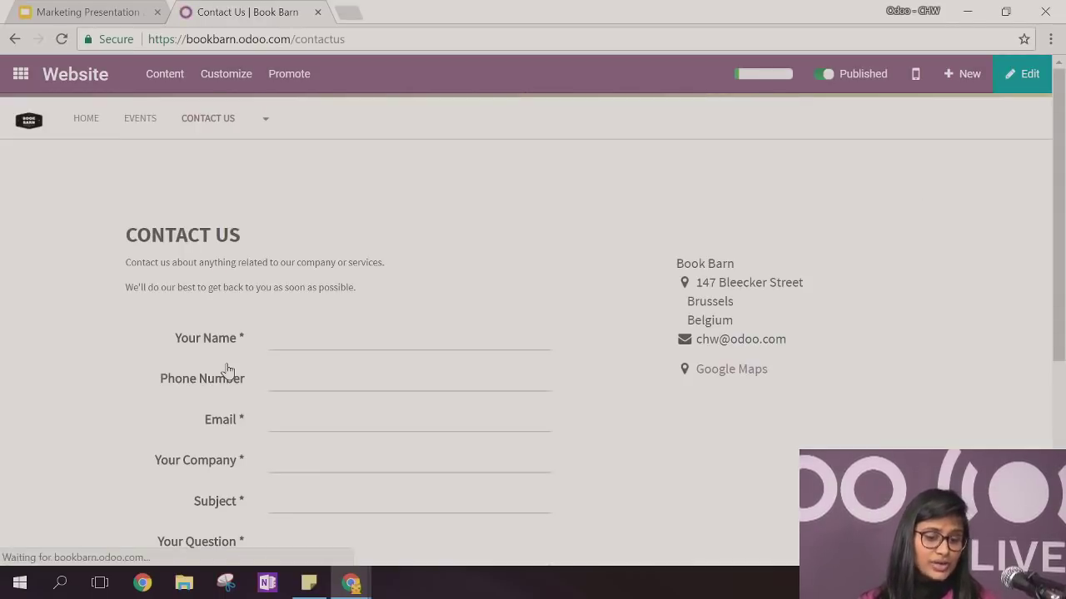
{"action": "scroll", "coordinate": [1064, 78], "scroll_direction": "down", "scroll_amount": 1}
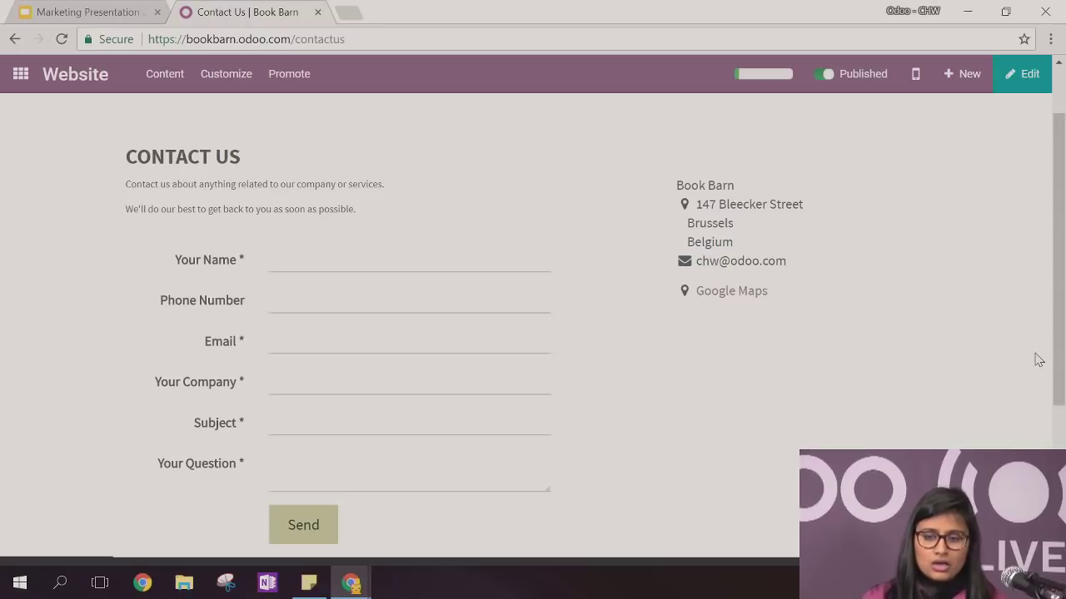
{"action": "scroll", "coordinate": [1064, 366], "scroll_direction": "up", "scroll_amount": 1}
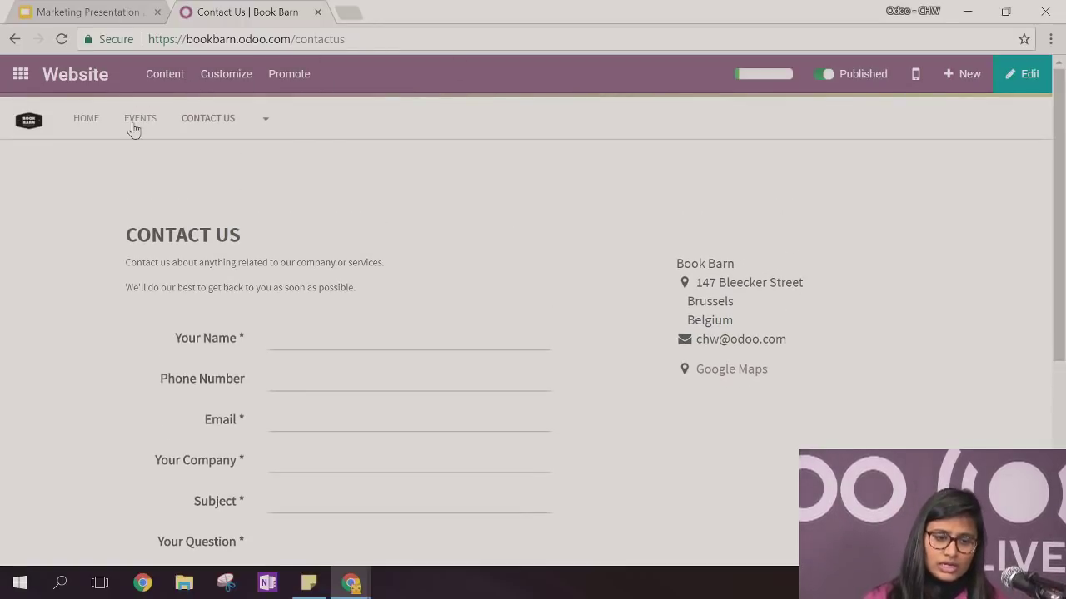
Open the website's Events page and review the upcoming events, including the unpublished one
{"action": "left_click", "coordinate": [135, 123]}
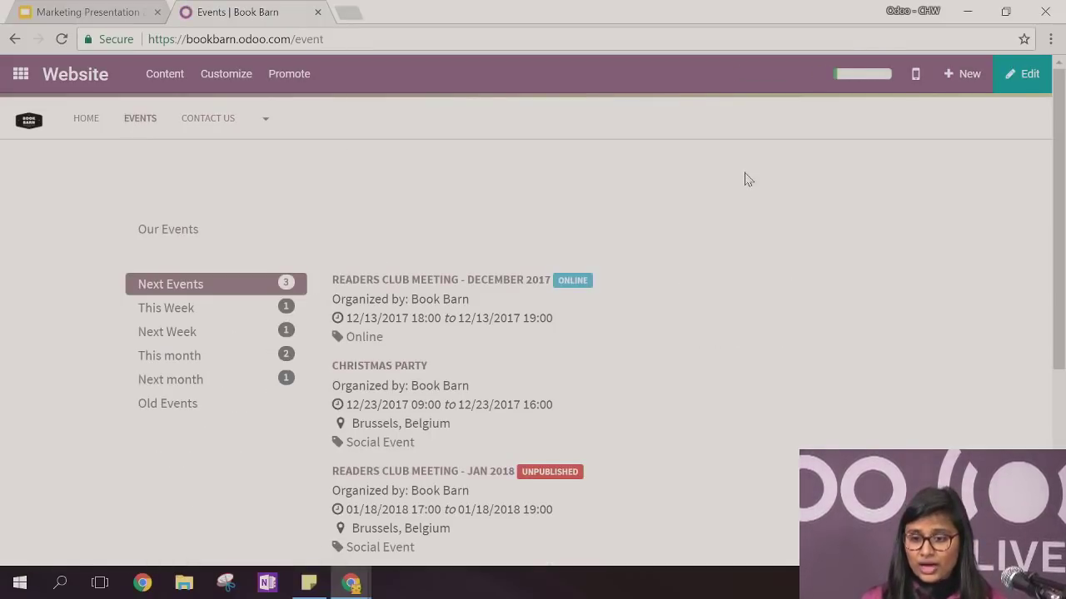
{"action": "left_click_drag", "start_coordinate": [1063, 170], "coordinate": [1064, 179]}
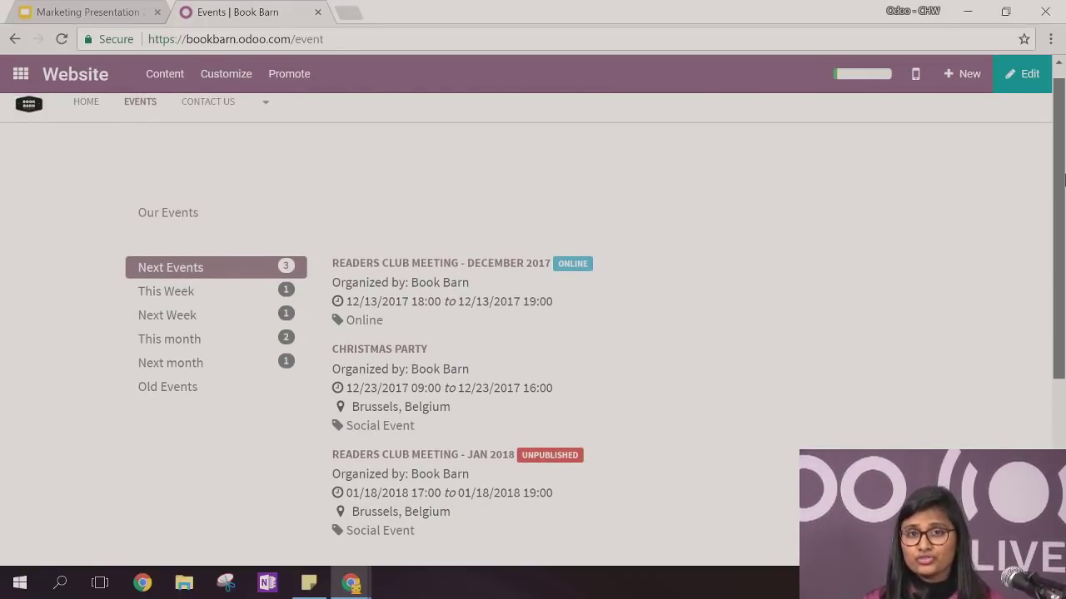
{"action": "left_click_drag", "start_coordinate": [1064, 180], "coordinate": [1061, 239]}
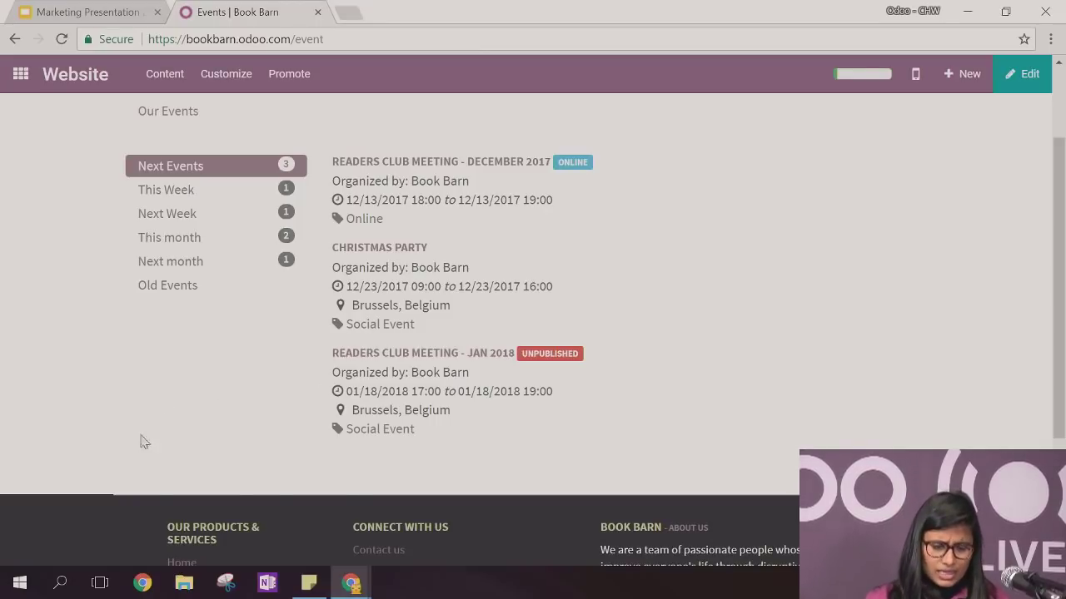
Switch to the incognito browser window and open the Christmas Party registration page from the public Events list
{"action": "mouse_move", "coordinate": [351, 585]}
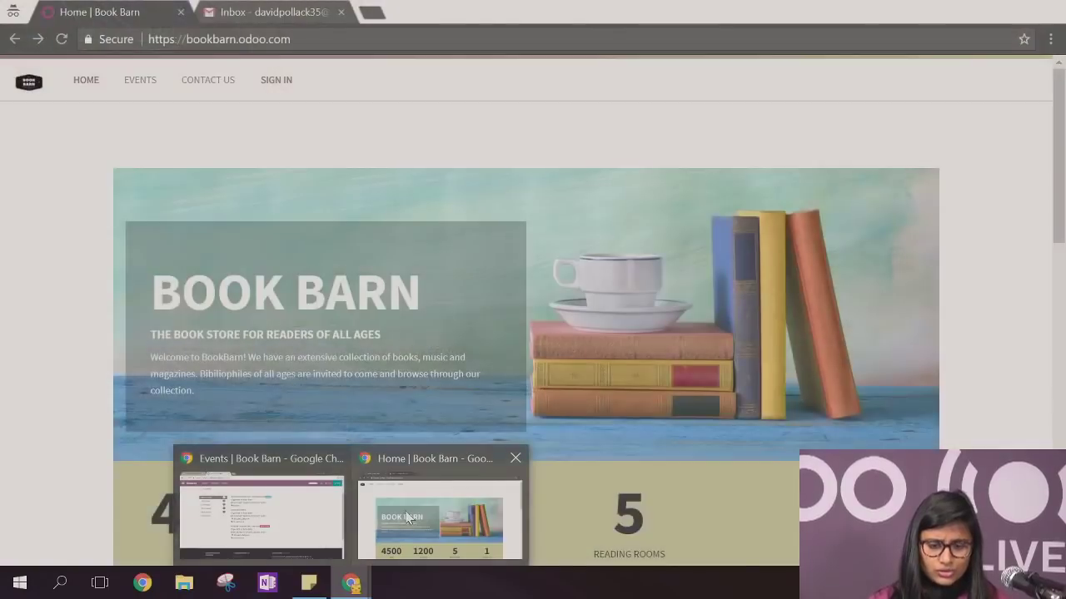
{"action": "left_click", "coordinate": [406, 510]}
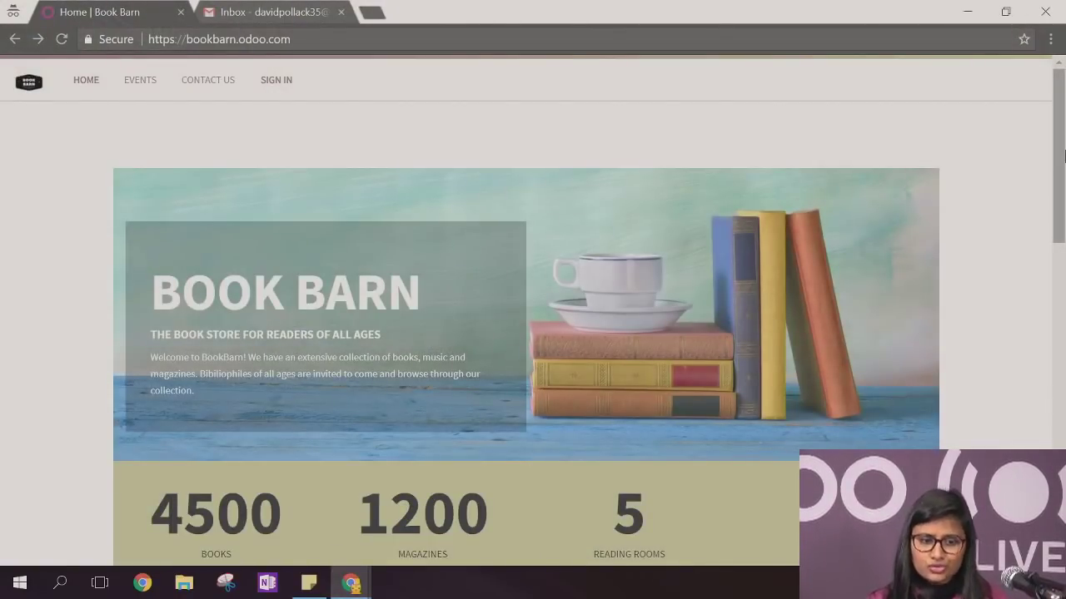
{"action": "mouse_move", "coordinate": [1063, 156]}
{"action": "left_mouse_down"}
{"action": "mouse_move", "coordinate": [1063, 171]}
{"action": "mouse_move", "coordinate": [1062, 138]}
{"action": "mouse_move", "coordinate": [1063, 151]}
{"action": "left_mouse_up"}
{"action": "left_click", "coordinate": [136, 87]}
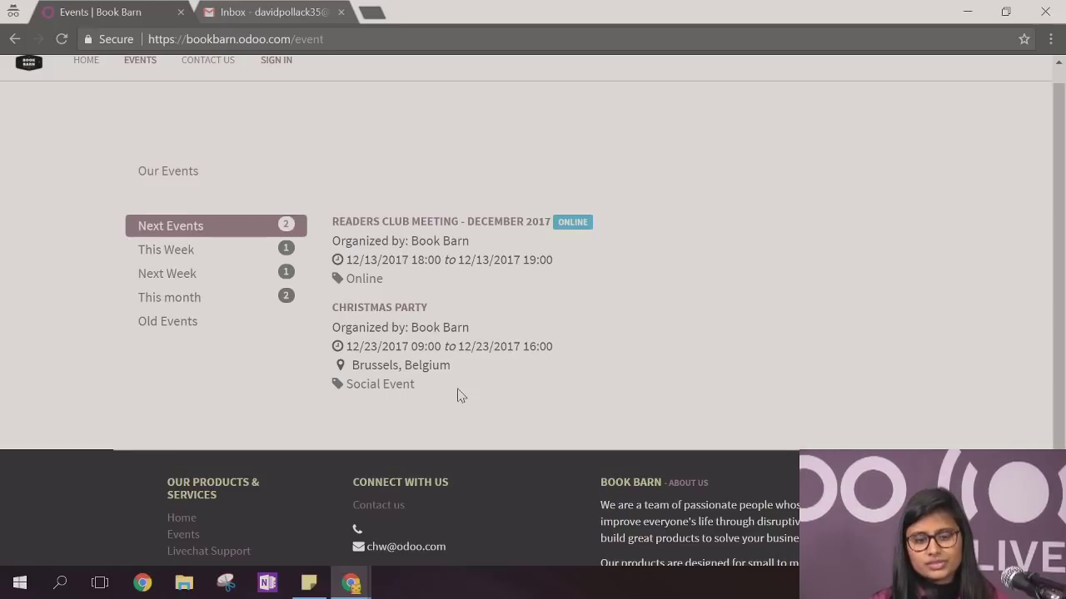
{"action": "left_click", "coordinate": [395, 308]}
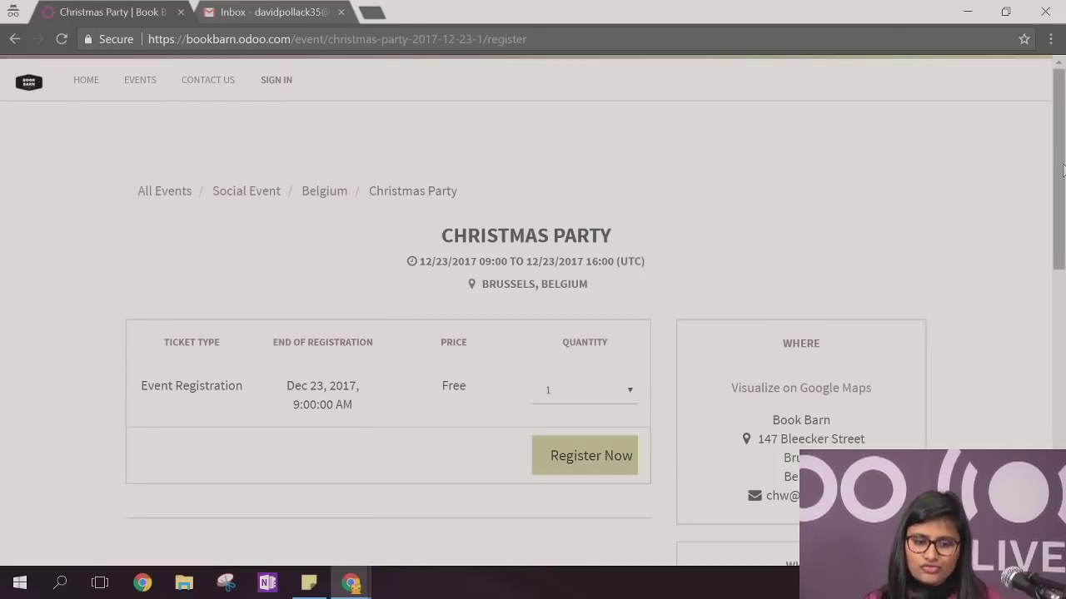
{"action": "scroll", "coordinate": [1064, 192], "scroll_direction": "down", "scroll_amount": 1}
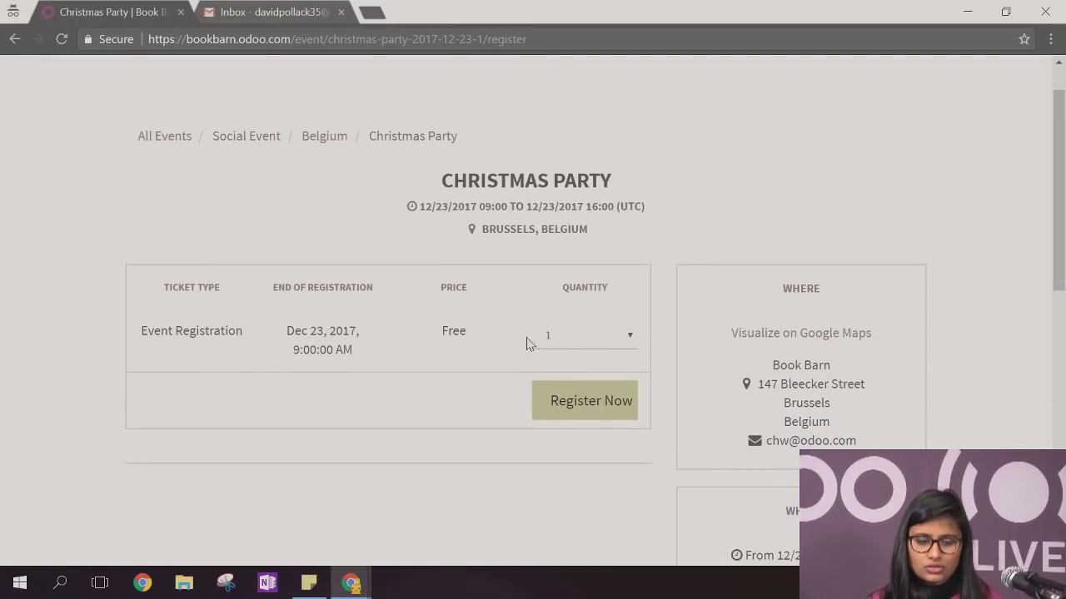
Register one attendee for the Christmas Party, filling in the attendee's name, email and phone number
{"action": "left_click", "coordinate": [584, 402]}
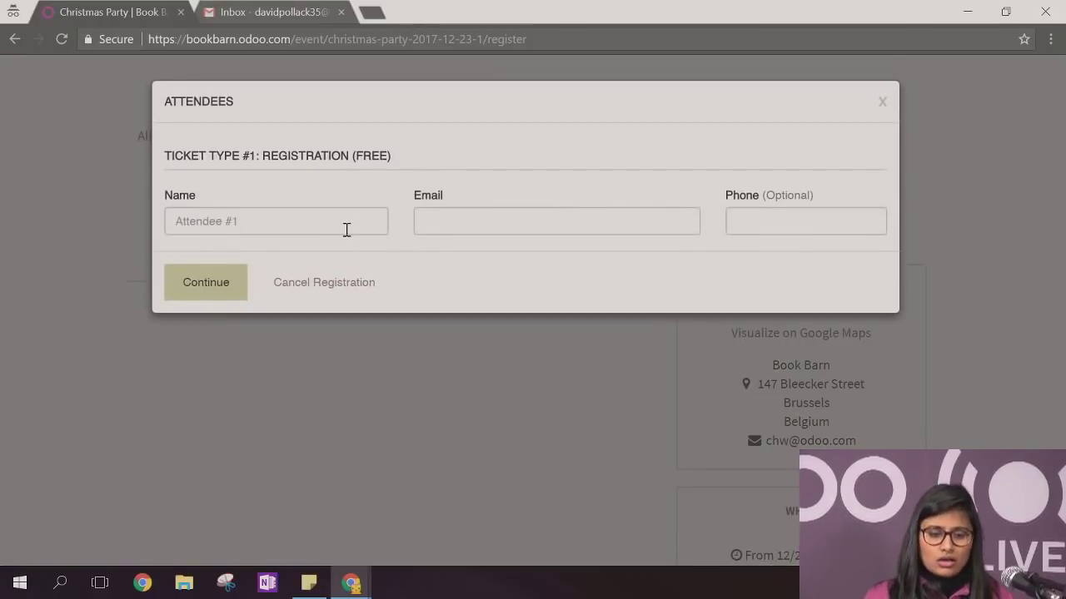
{"action": "left_click", "coordinate": [346, 230]}
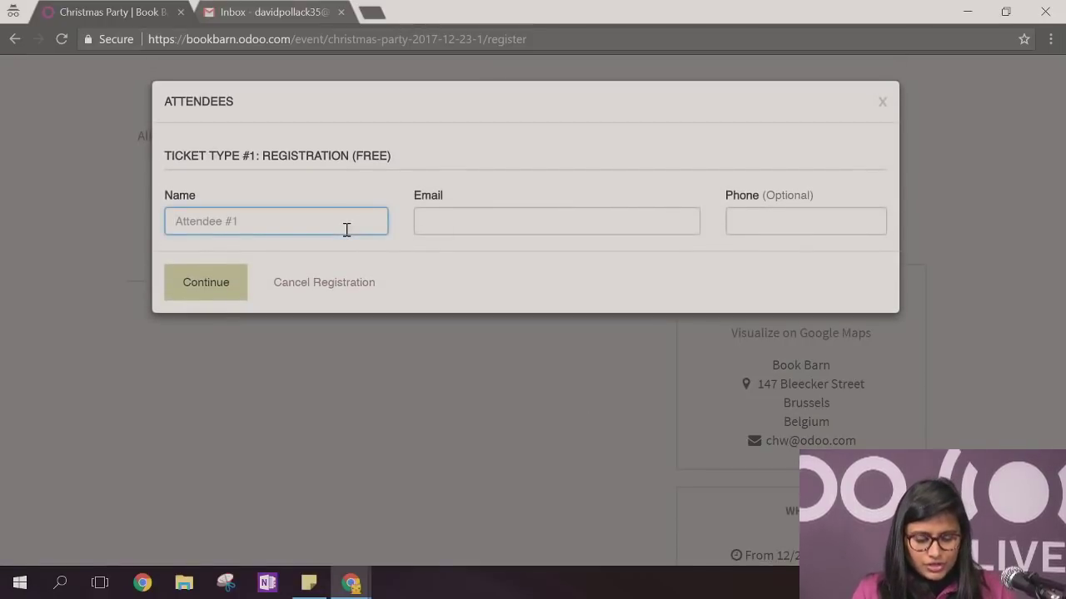
{"action": "type", "text": "DVID"}
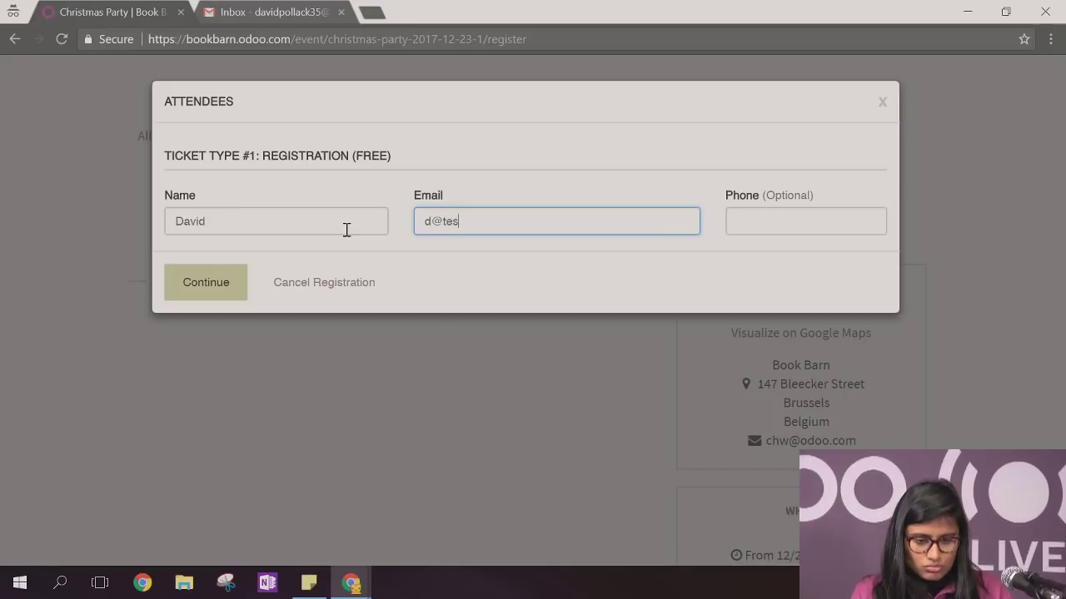
{"action": "type", "text": "m"}
{"action": "key", "text": "Tab"}
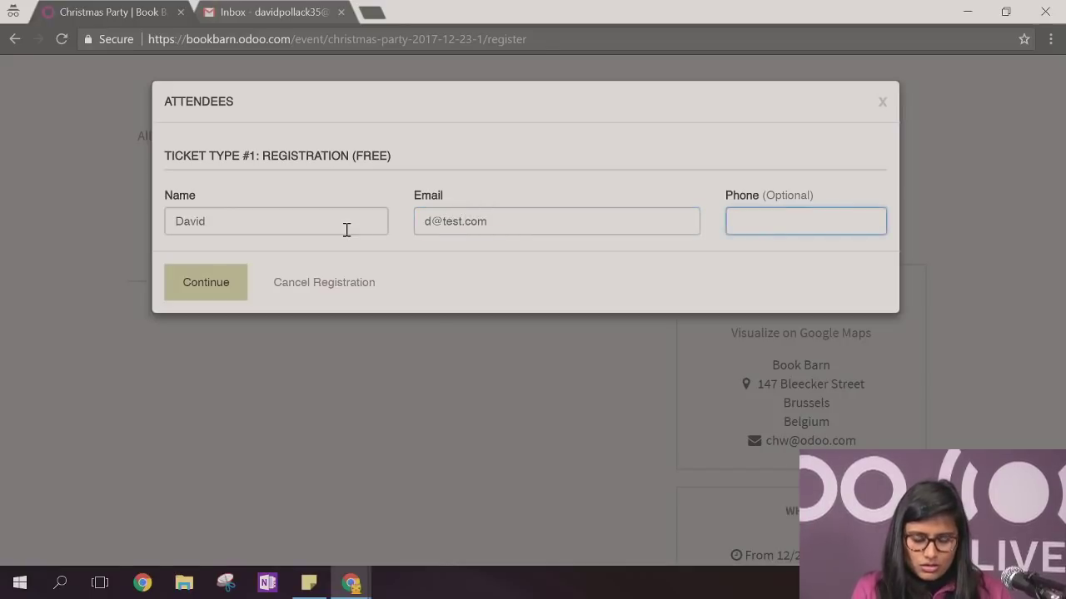
{"action": "type", "text": "34567890"}
{"action": "left_click", "coordinate": [195, 285]}
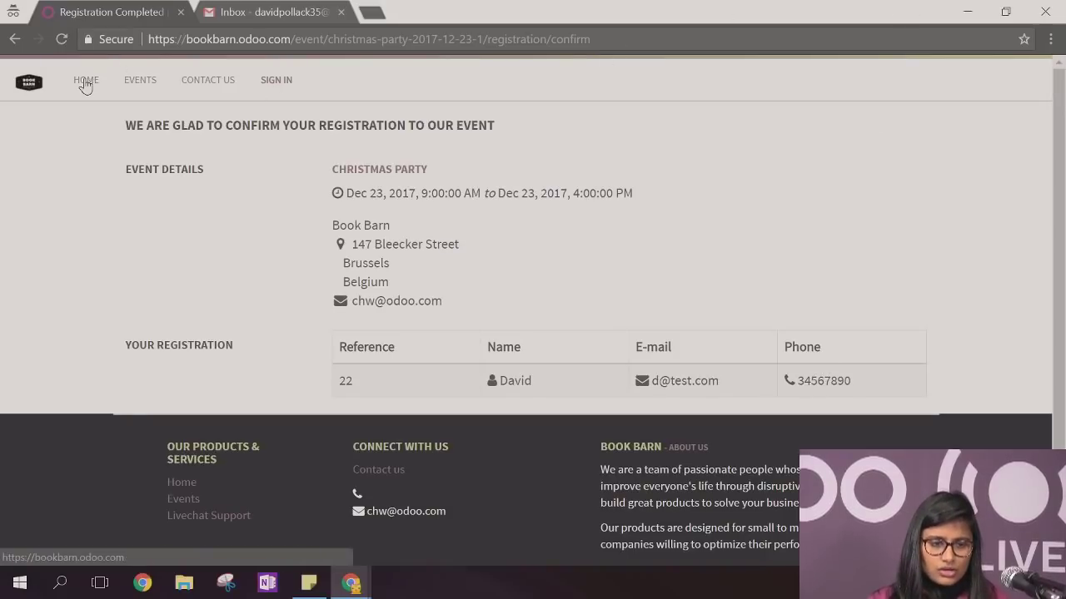
Return the public site to its home page and switch back to the owner's browser window
{"action": "left_click", "coordinate": [85, 80]}
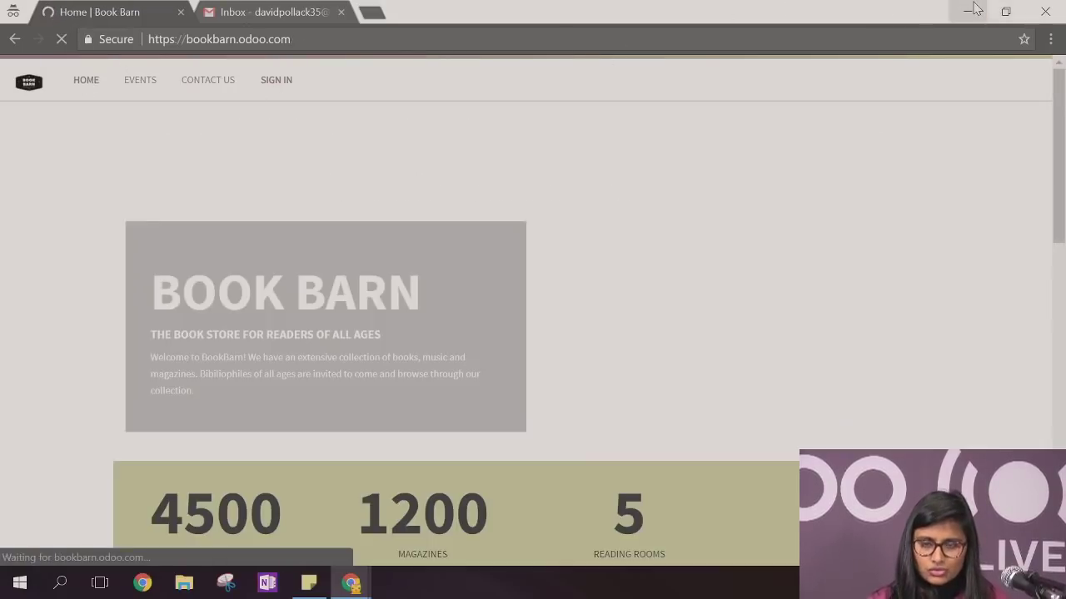
{"action": "left_click", "coordinate": [972, 6]}
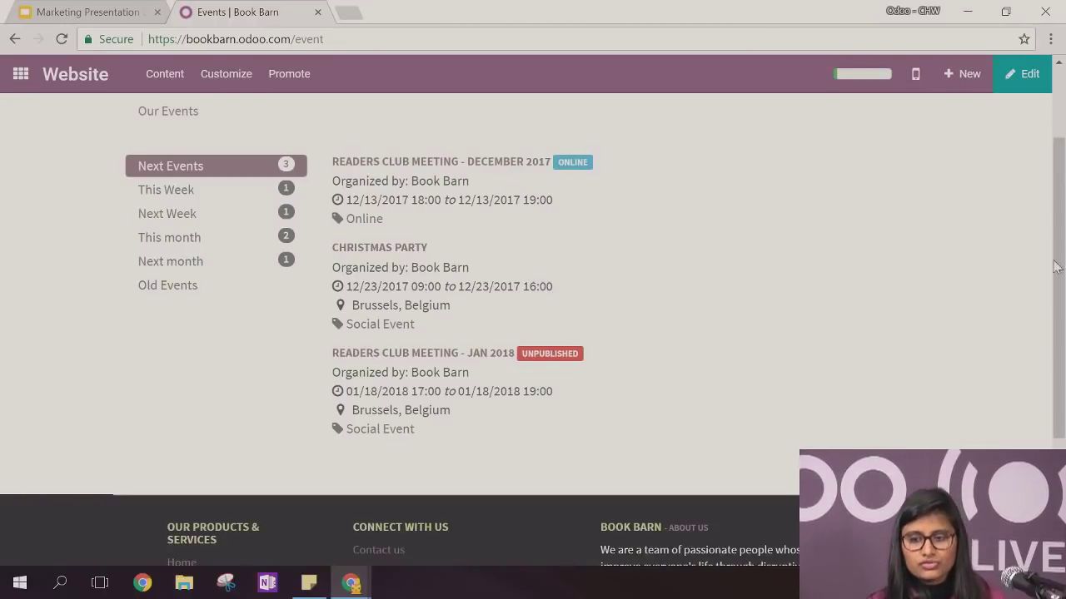
{"action": "left_click_drag", "start_coordinate": [1059, 267], "coordinate": [1063, 250]}
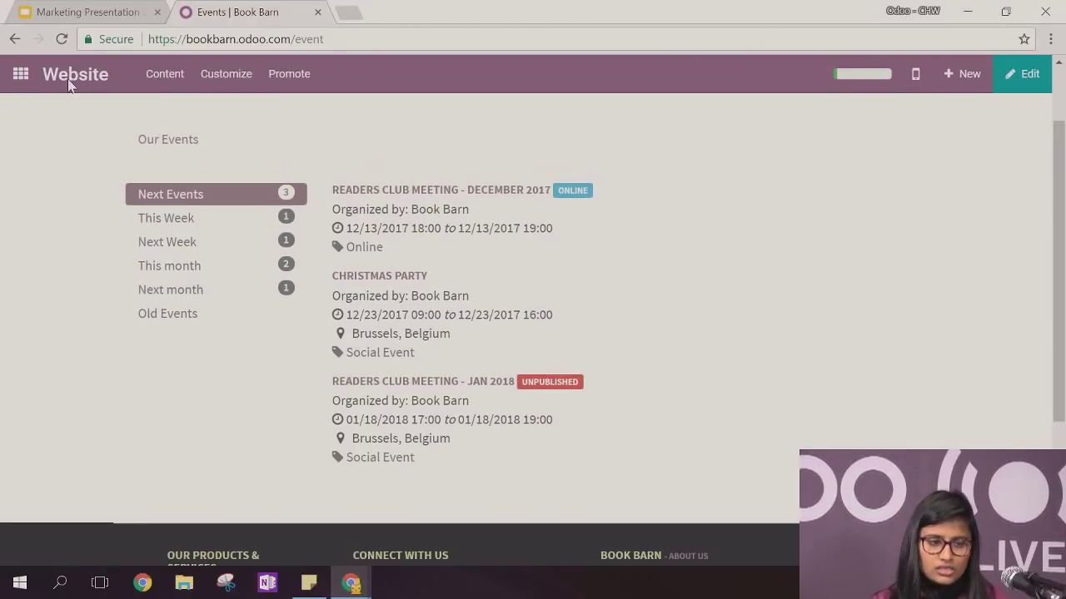
Open the Events app and examine the Christmas Party's expected attendees list for the new registration
{"action": "left_click", "coordinate": [20, 74]}
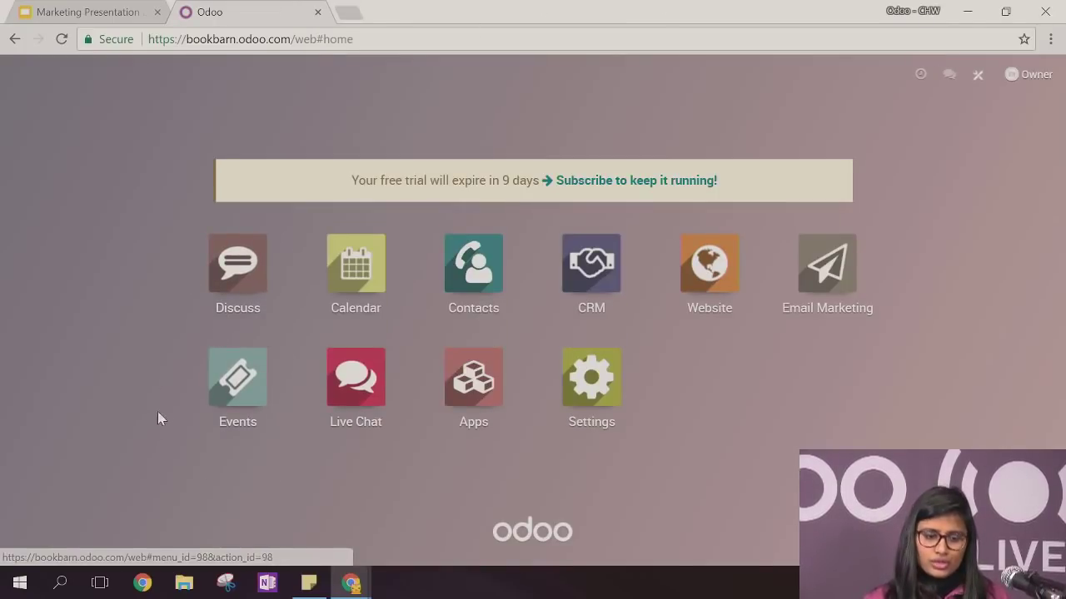
{"action": "left_click", "coordinate": [233, 388]}
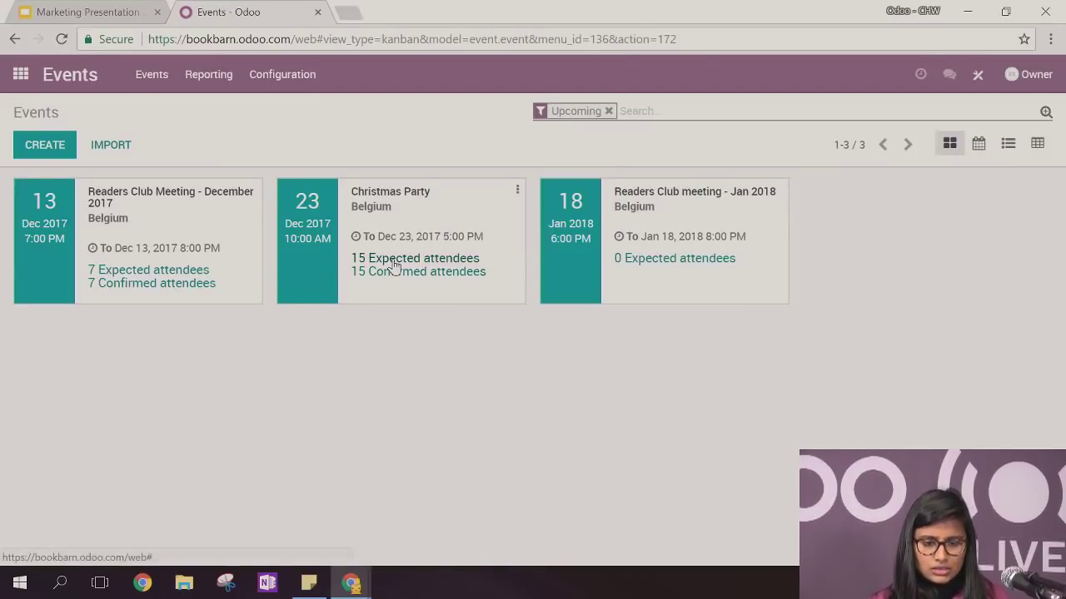
{"action": "left_click", "coordinate": [422, 261]}
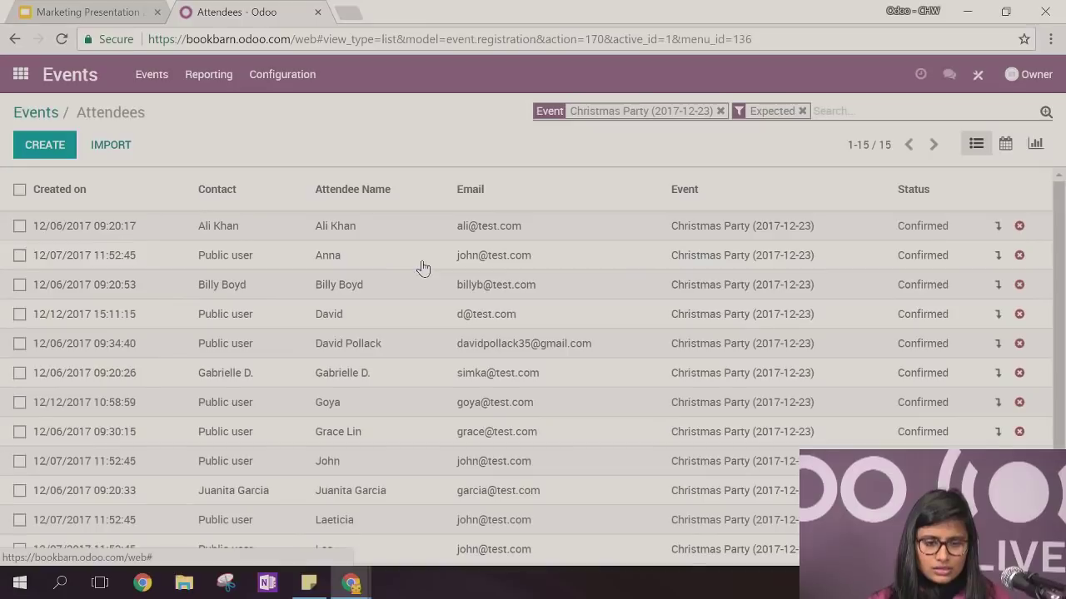
{"action": "scroll", "coordinate": [1063, 271], "scroll_direction": "down", "scroll_amount": 1}
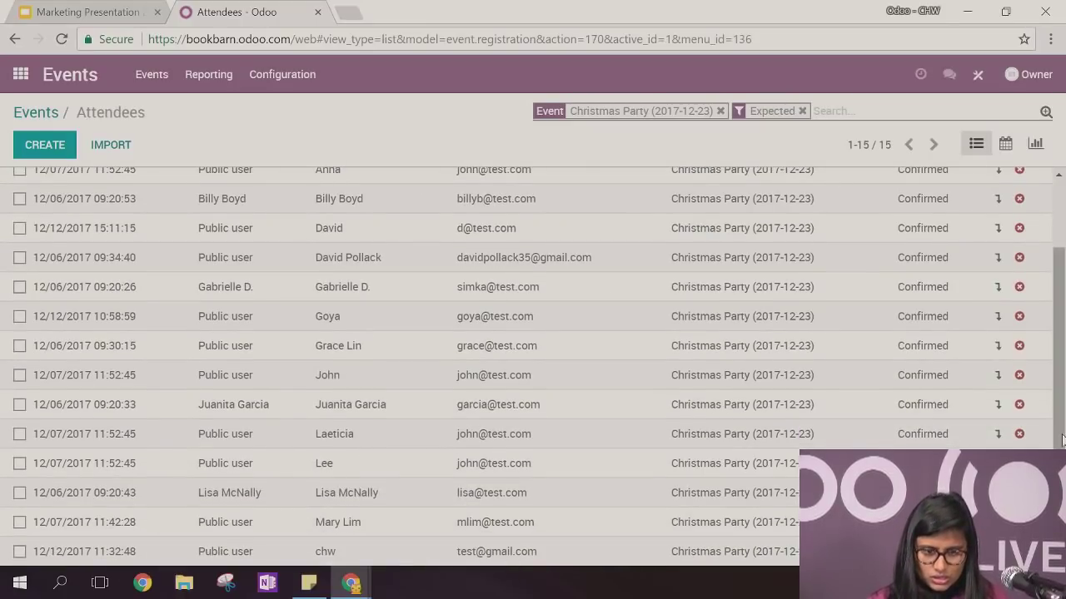
{"action": "left_click_drag", "start_coordinate": [1062, 441], "coordinate": [1062, 422]}
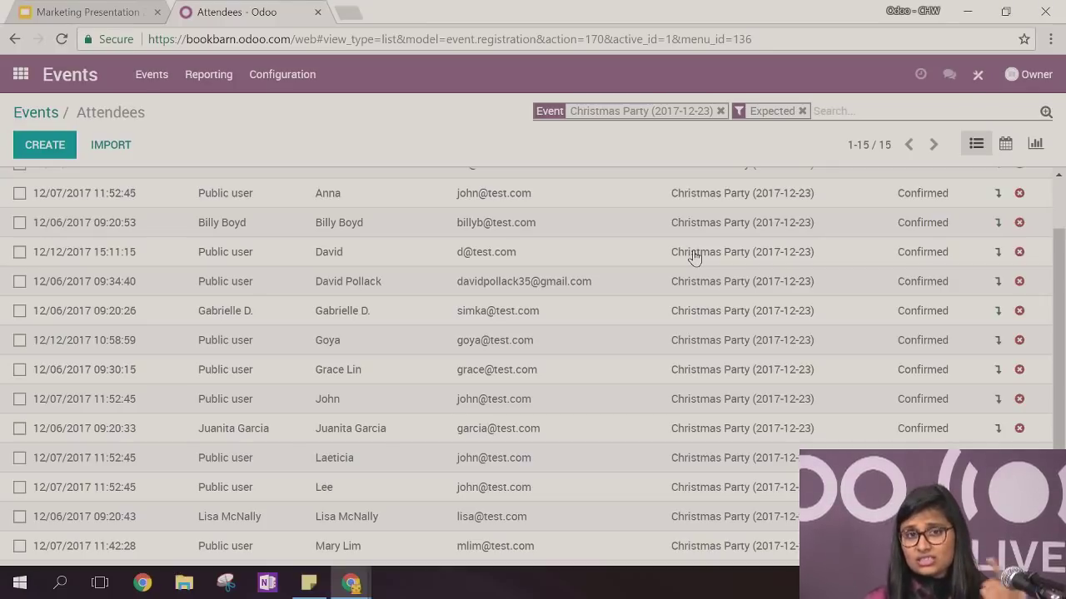
{"action": "scroll", "coordinate": [1059, 250], "scroll_direction": "up", "scroll_amount": 1}
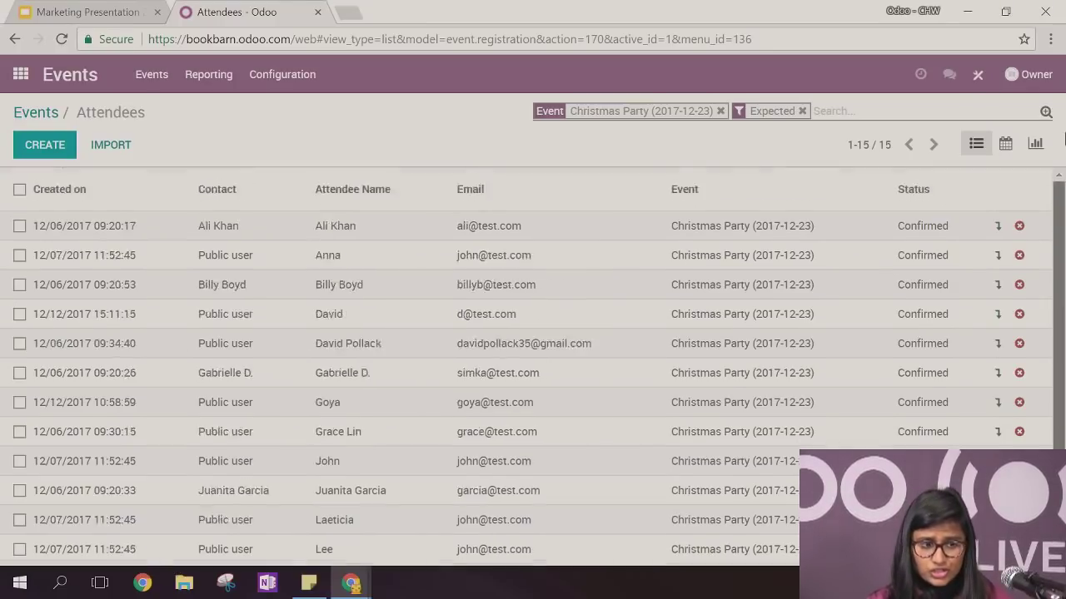
{"action": "scroll", "coordinate": [1059, 250], "scroll_direction": "down", "scroll_amount": 1}
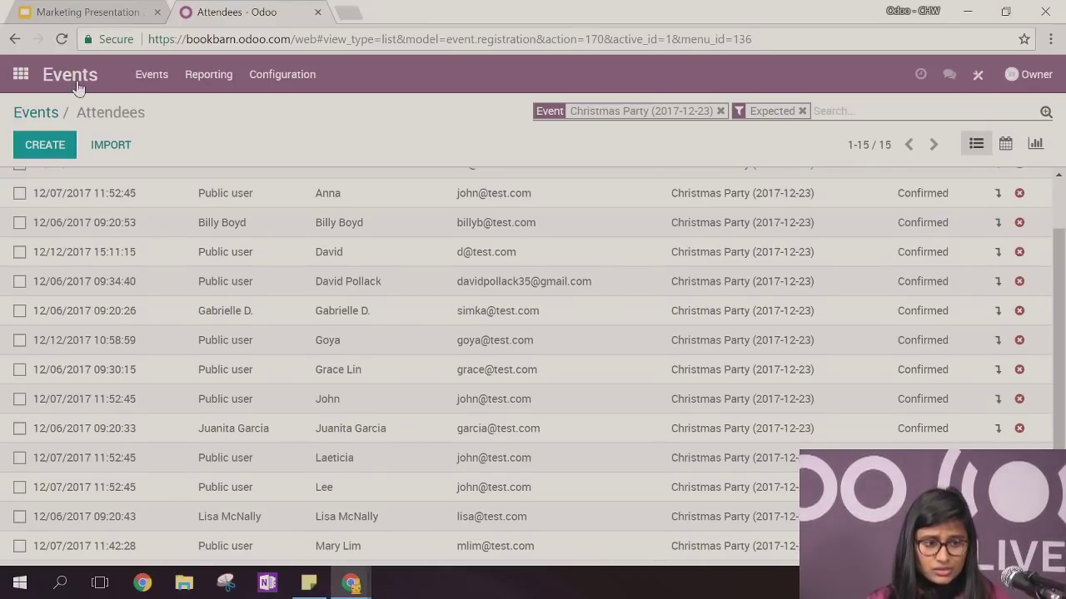
Go back to the events overview, open the Christmas Party event record and review its details and email schedule
{"action": "left_click", "coordinate": [19, 113]}
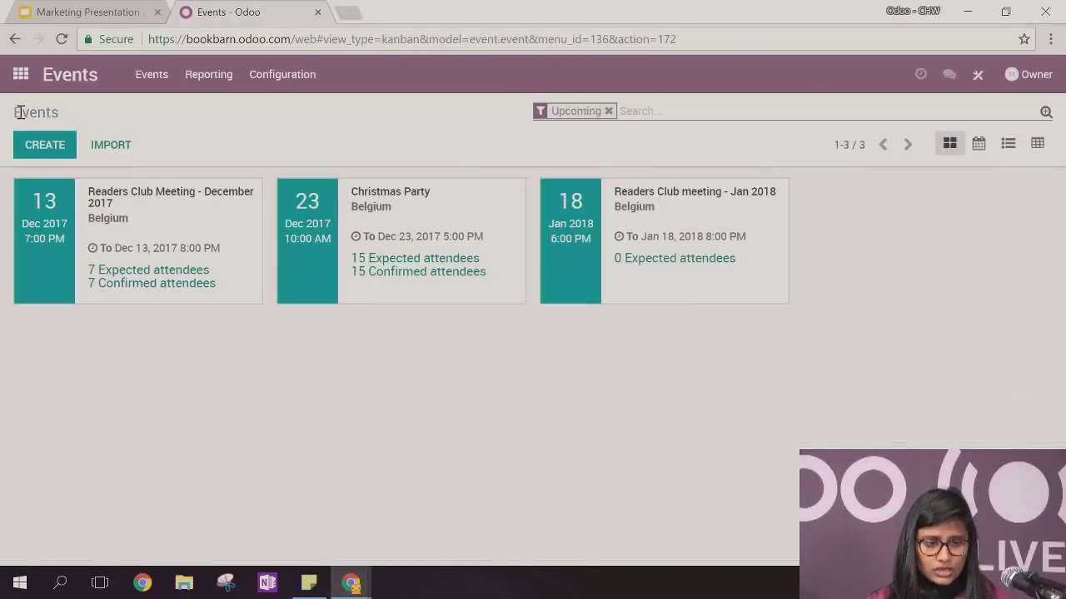
{"action": "left_click", "coordinate": [392, 193]}
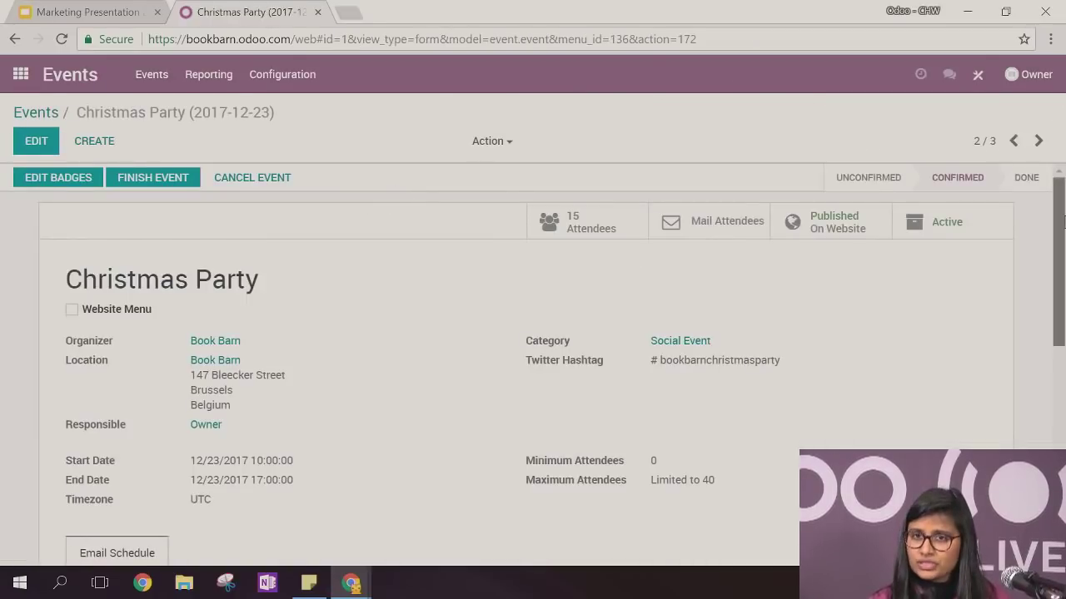
{"action": "left_click_drag", "start_coordinate": [1063, 220], "coordinate": [1063, 239]}
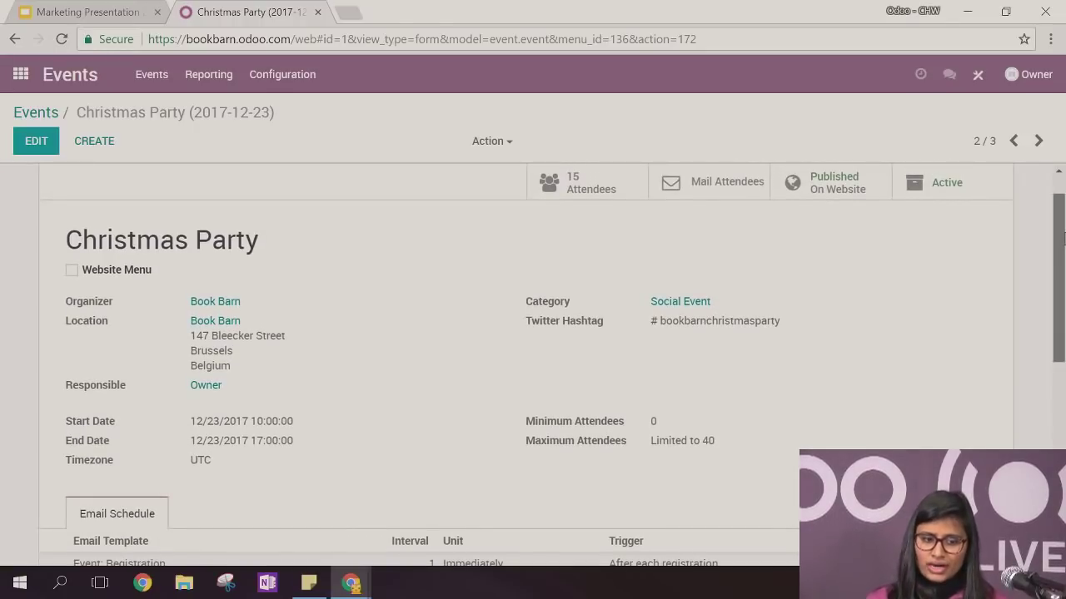
{"action": "left_click_drag", "start_coordinate": [1063, 239], "coordinate": [1059, 213]}
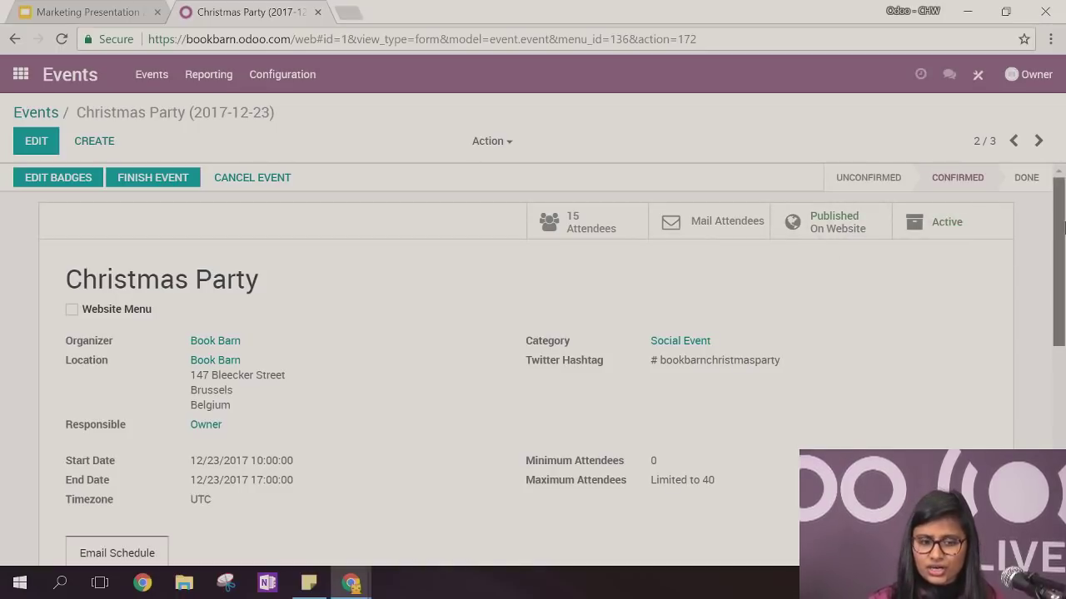
Examine the Christmas Party's scheduled emails and return to the events overview
{"action": "left_click_drag", "start_coordinate": [1063, 226], "coordinate": [1063, 310]}
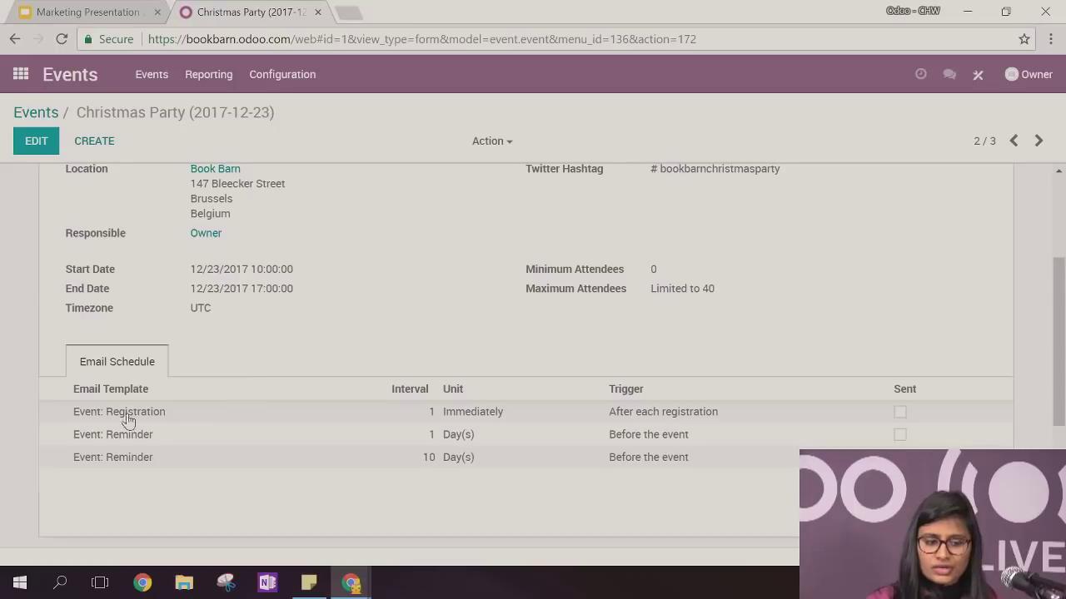
{"action": "left_click_drag", "start_coordinate": [1059, 356], "coordinate": [1058, 208]}
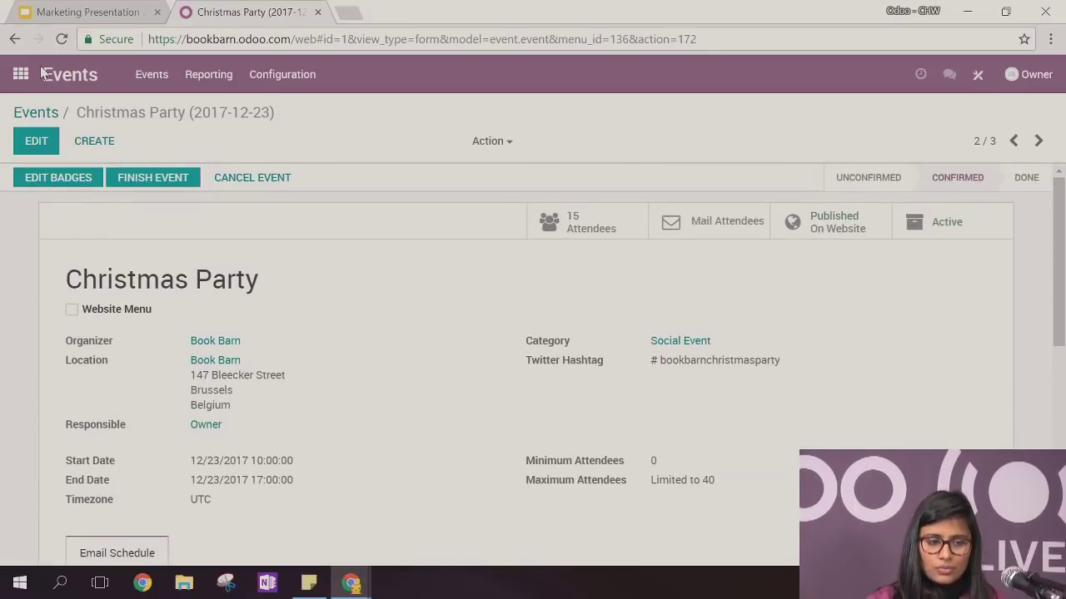
{"action": "left_click", "coordinate": [36, 113]}
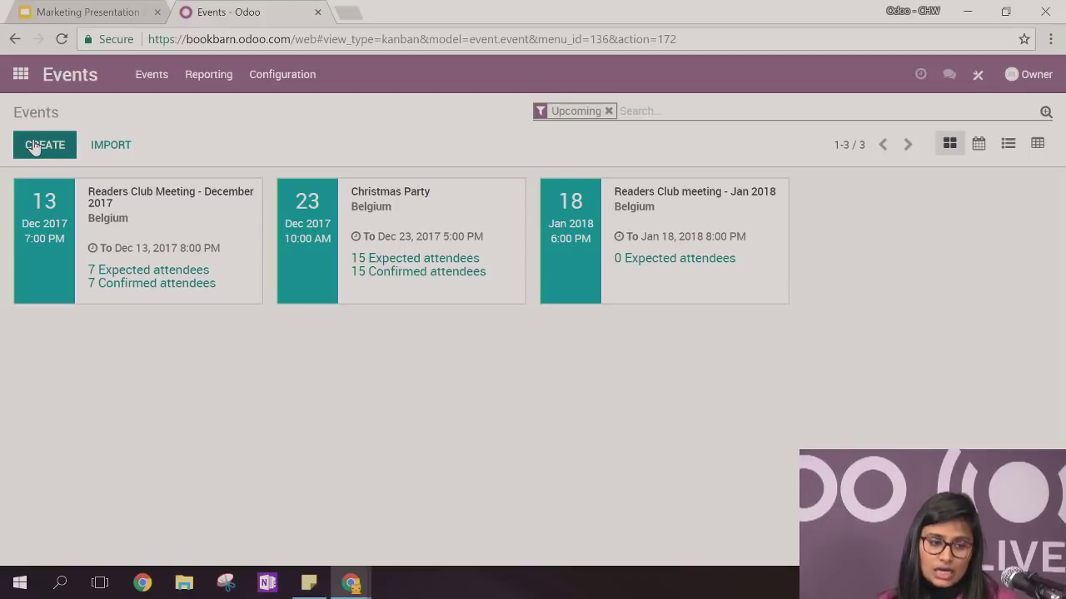
Create a new event named "End of the bonanaza party"
{"action": "left_click", "coordinate": [33, 146]}
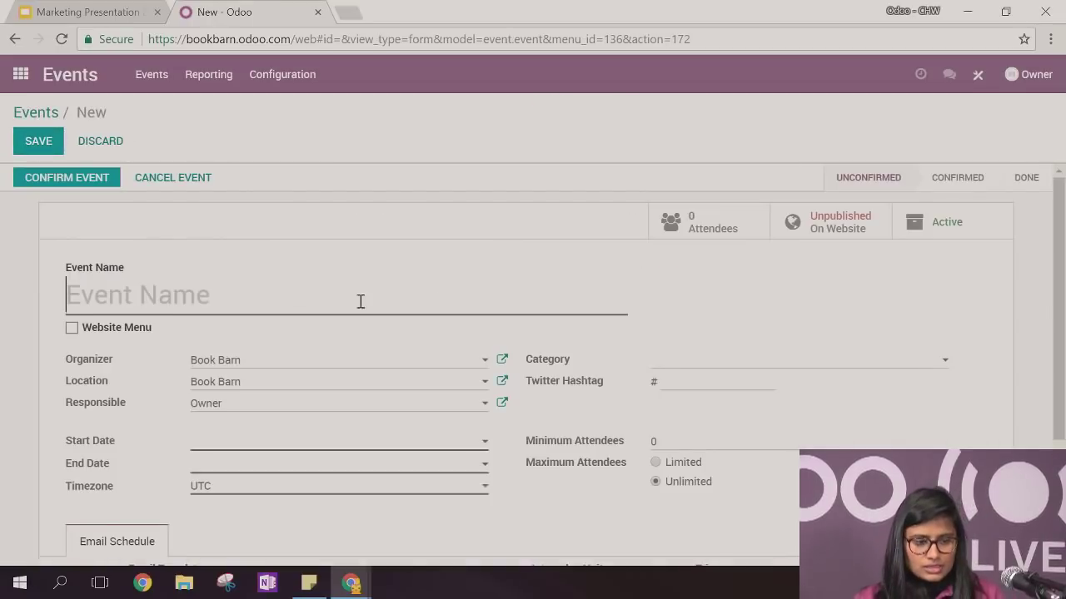
{"action": "left_click_drag", "start_coordinate": [1064, 205], "coordinate": [1064, 240]}
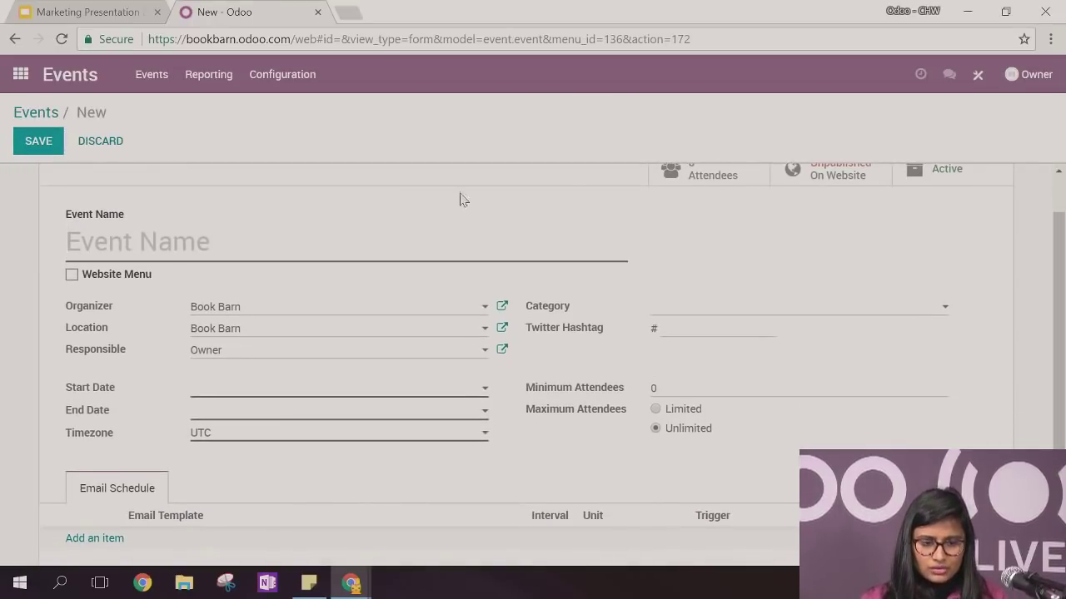
{"action": "type", "text": "End"}
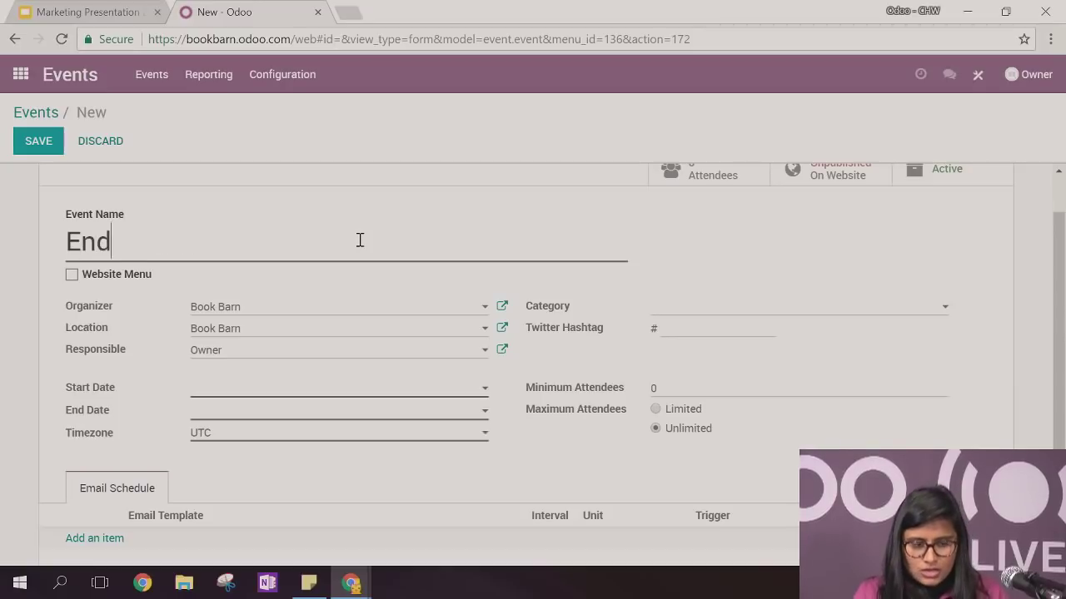
{"action": "type", "text": " of the bona"}
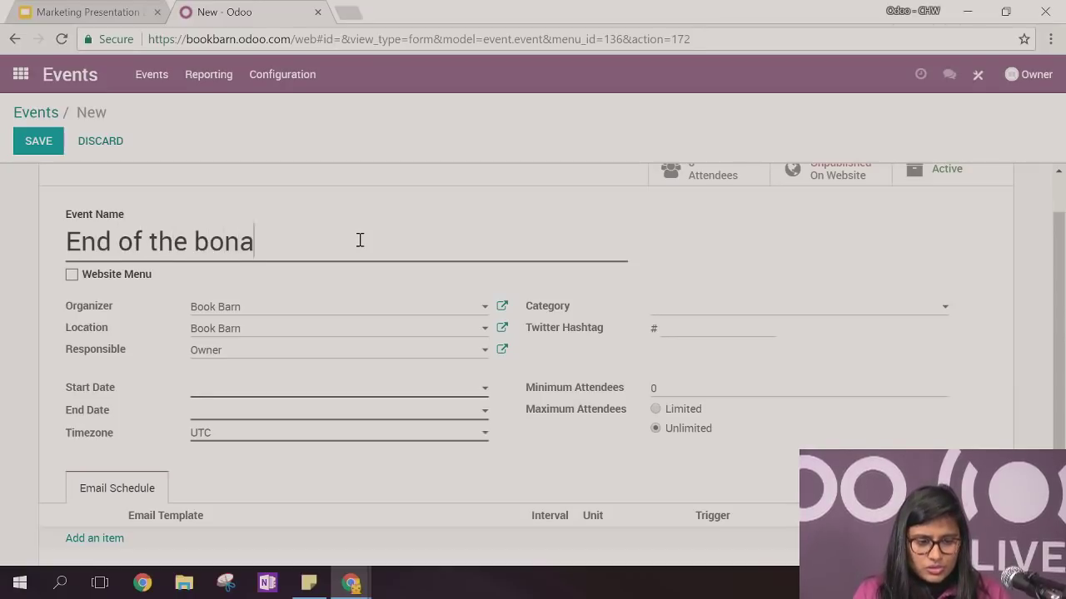
{"action": "type", "text": "naza ar"}
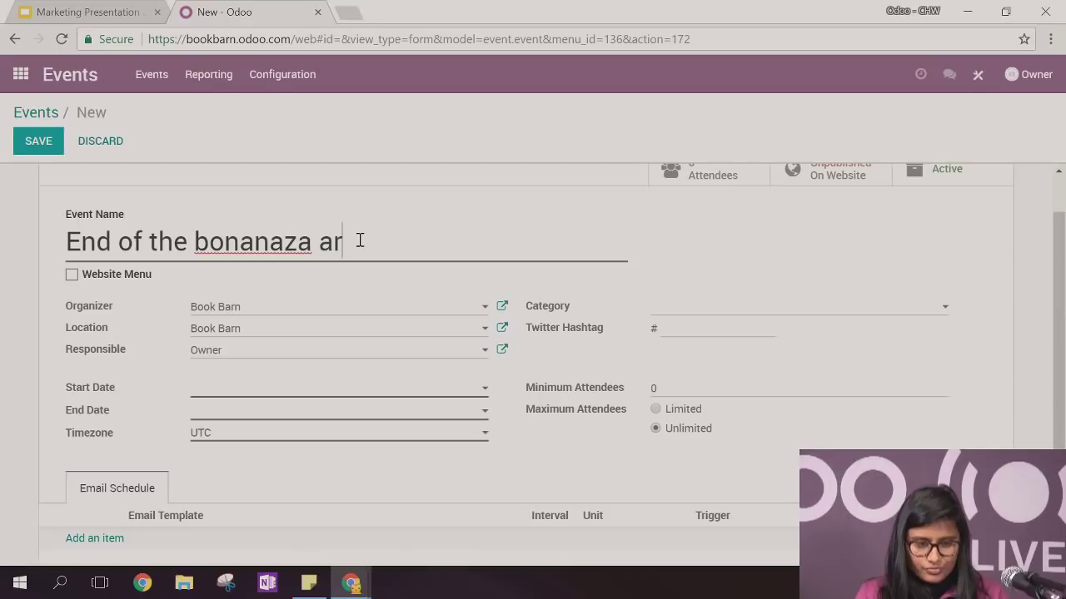
{"action": "key", "text": "BackSpace"}
{"action": "key", "text": "BackSpace"}
{"action": "type", "text": "ar"}
{"action": "key", "text": "BackSpace"}
{"action": "key", "text": "BackSpace"}
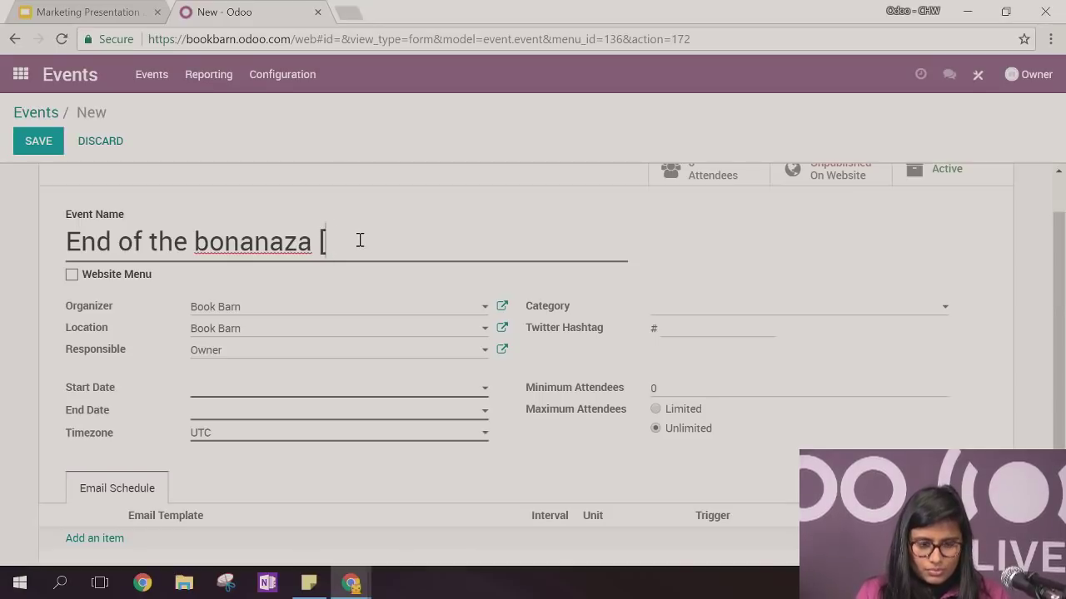
{"action": "type", "text": "party"}
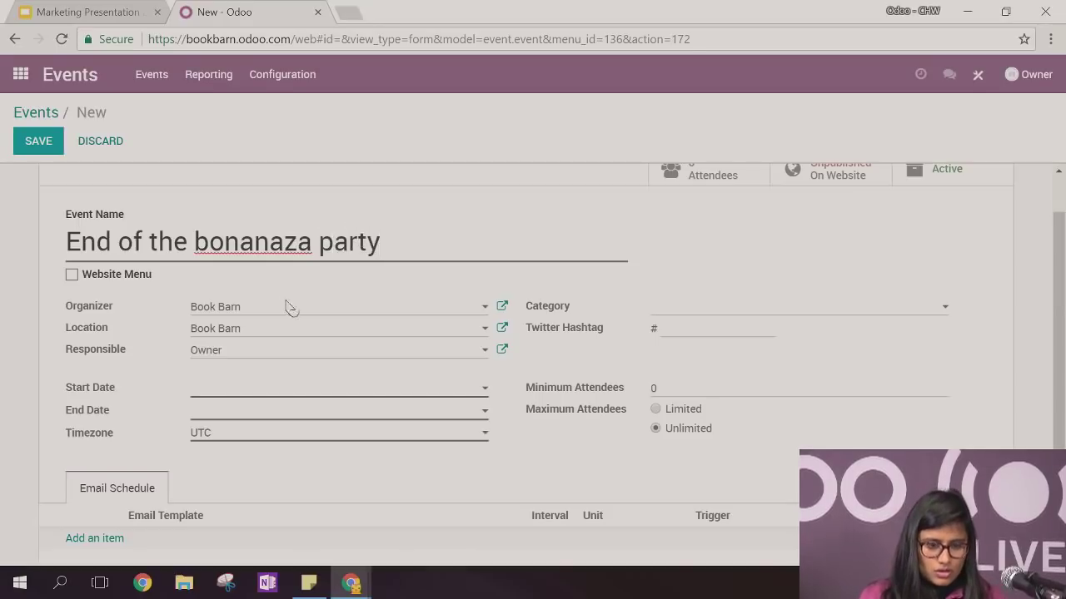
Set the new event's category to Social Event and its start date to 12/31/2017
{"action": "left_click", "coordinate": [715, 313]}
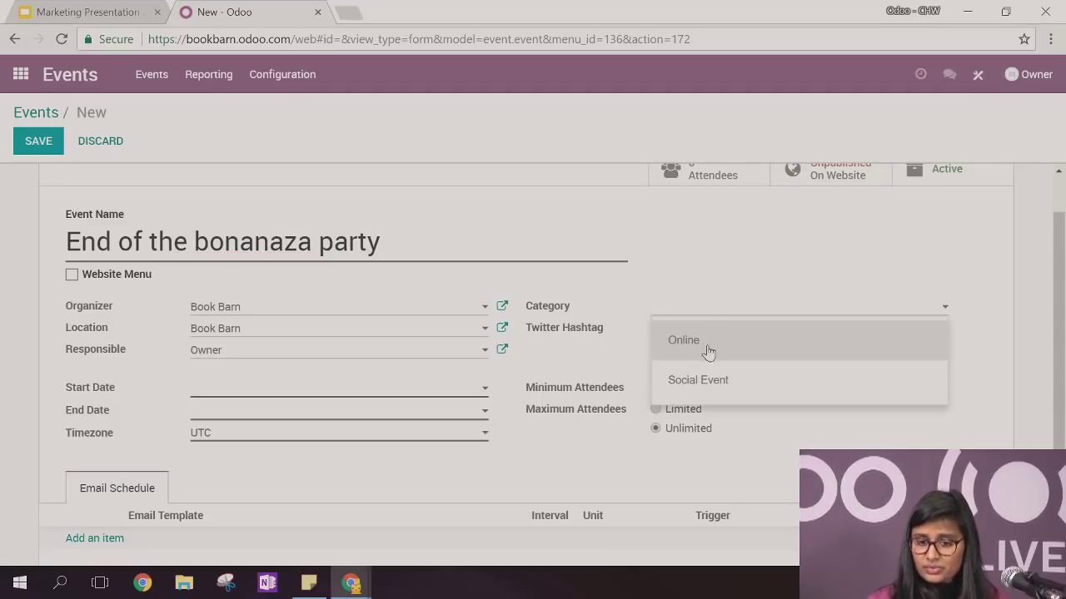
{"action": "left_click", "coordinate": [691, 388]}
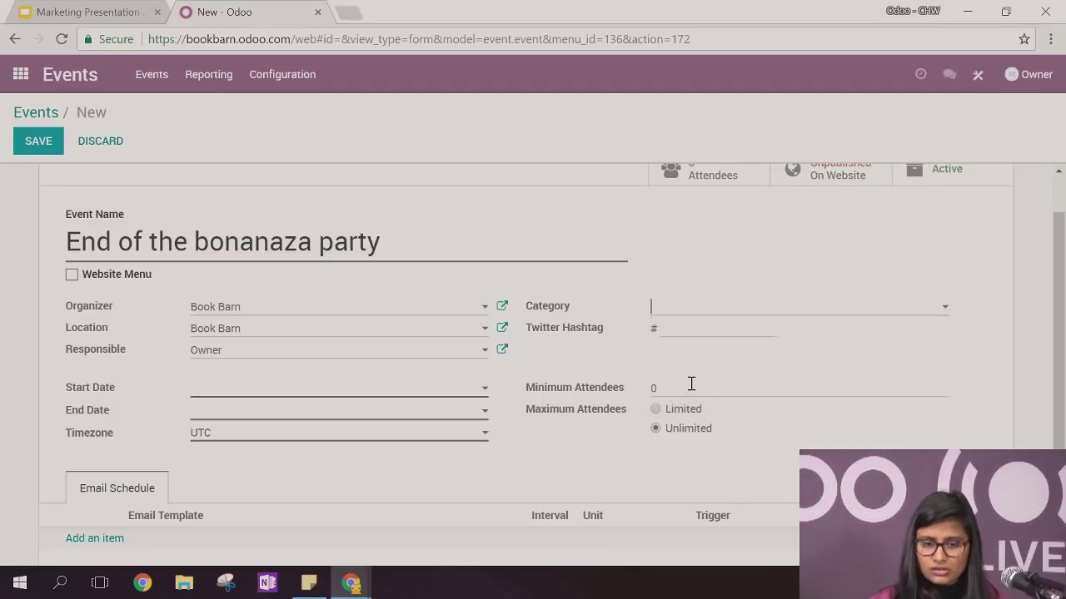
{"action": "left_click", "coordinate": [220, 383]}
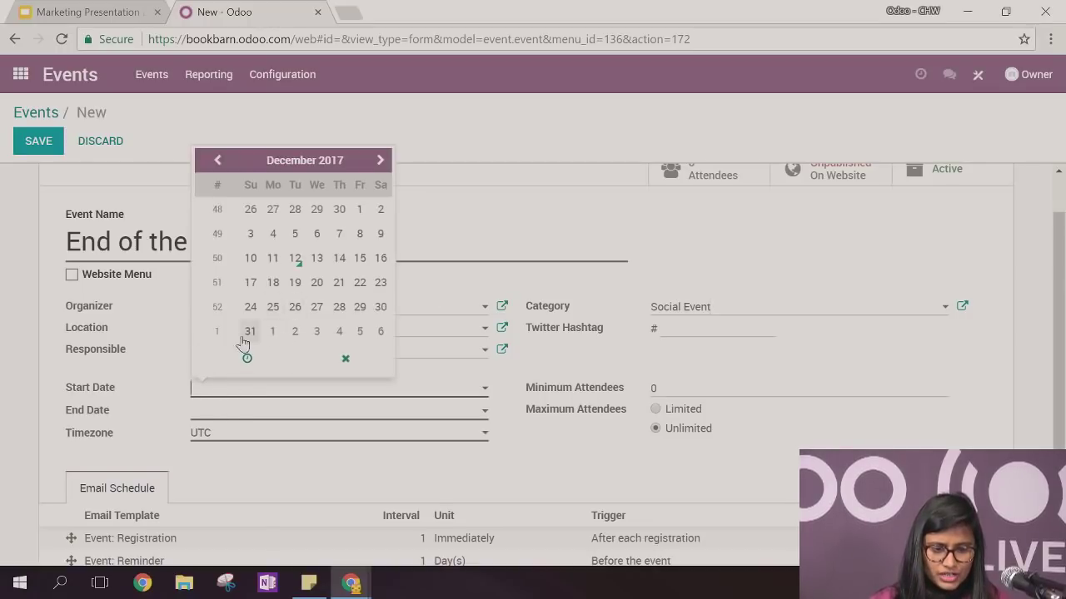
{"action": "left_click", "coordinate": [249, 333]}
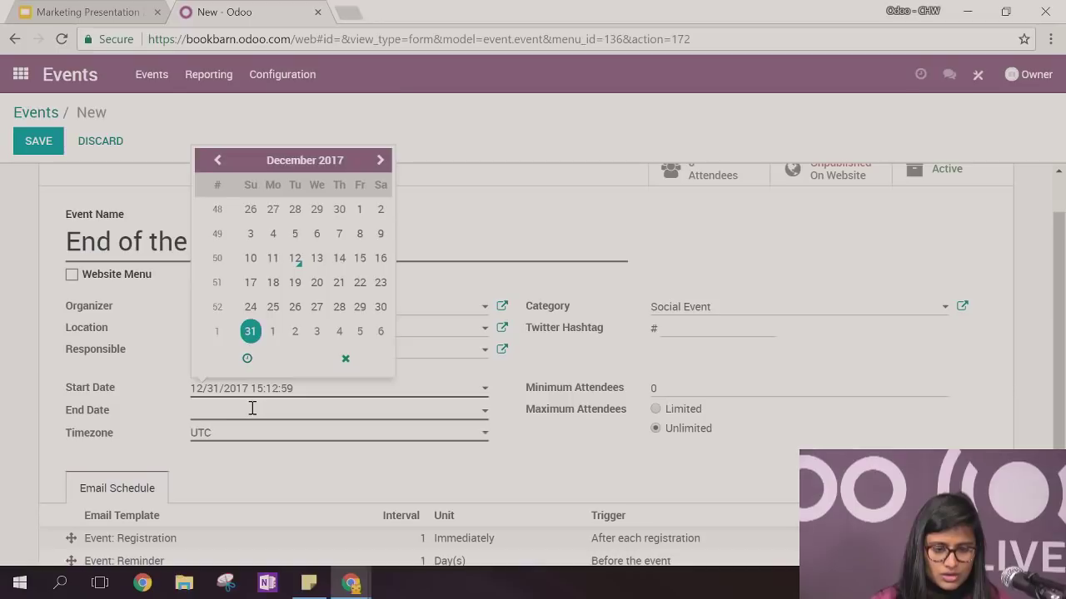
Set the event's end to 12/31/2017 at 22:00 and enter bookbarn as the Twitter hashtag
{"action": "left_click", "coordinate": [253, 408]}
{"action": "left_click", "coordinate": [252, 408]}
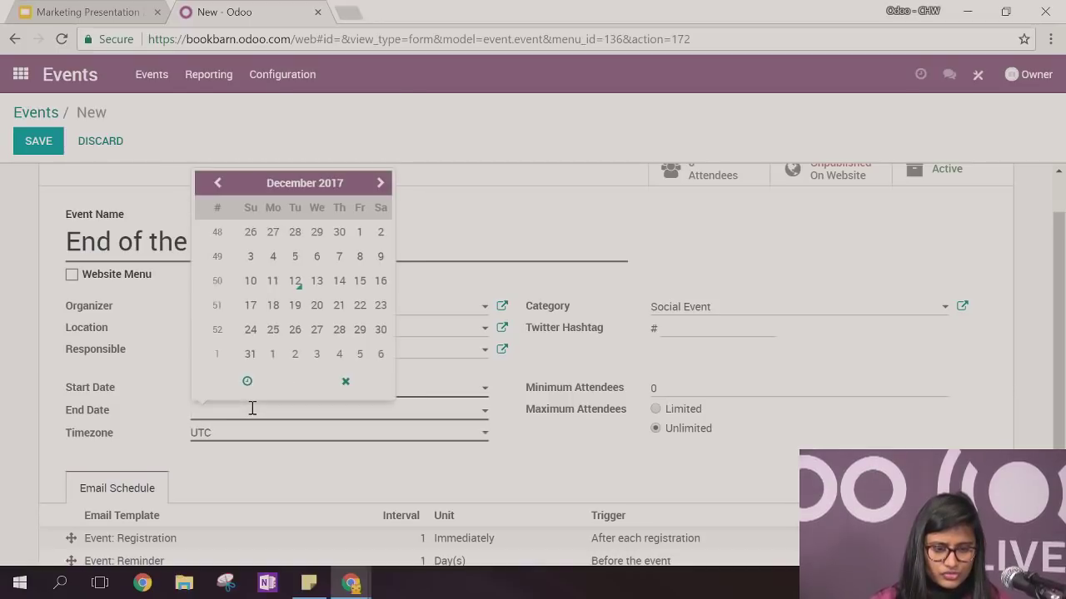
{"action": "left_click", "coordinate": [251, 355]}
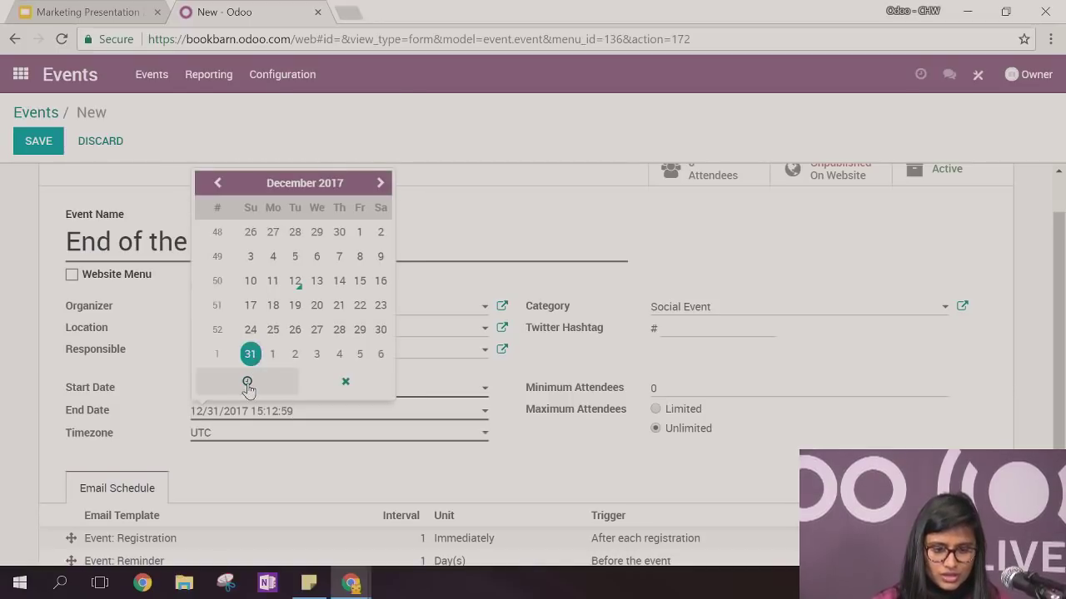
{"action": "left_click", "coordinate": [246, 383]}
{"action": "left_click", "coordinate": [223, 305]}
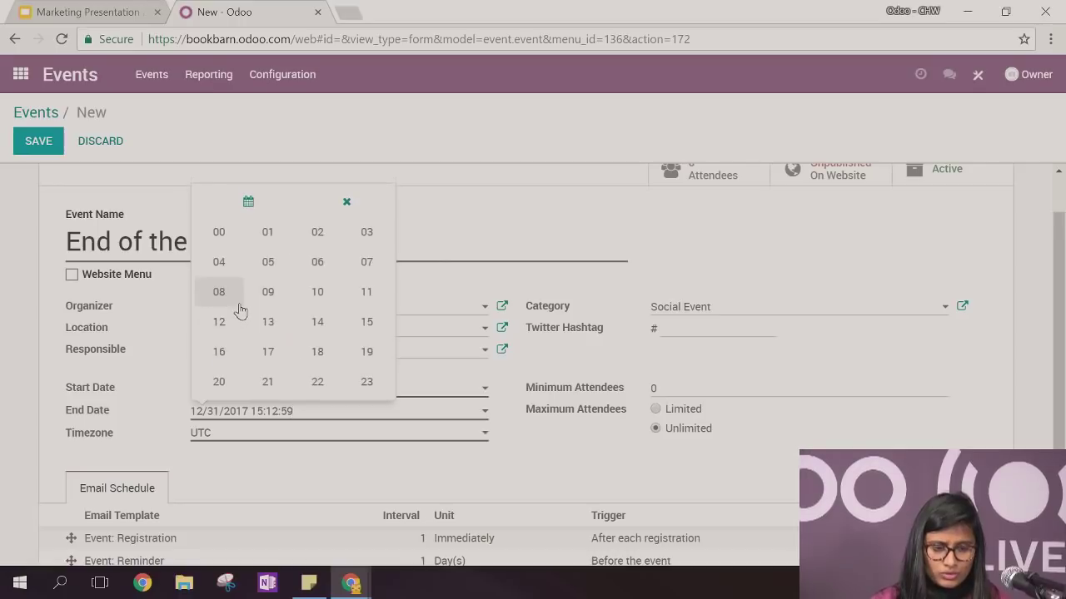
{"action": "left_click", "coordinate": [323, 385]}
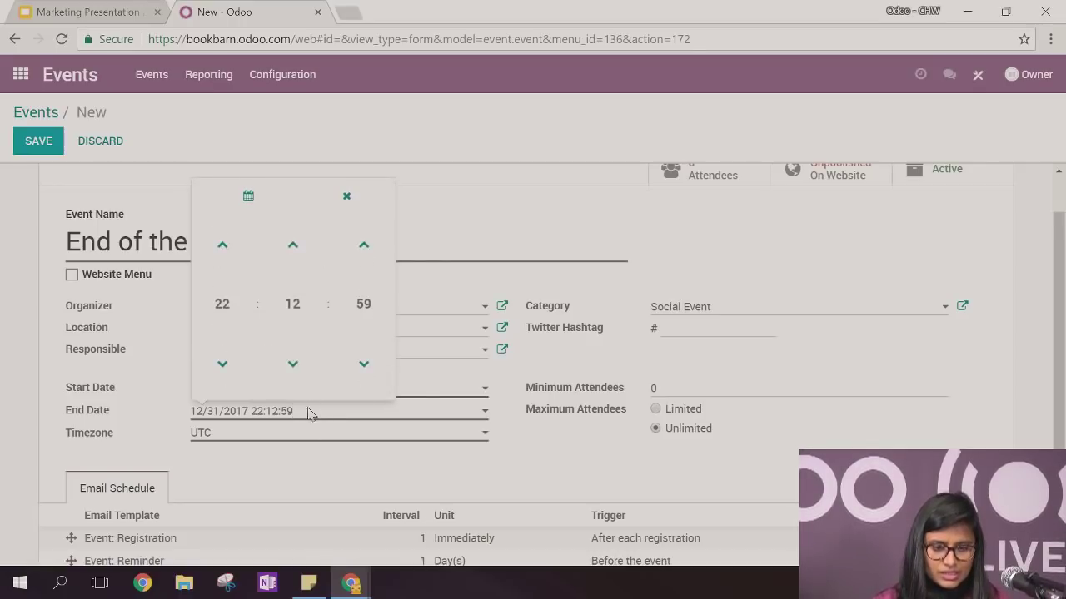
{"action": "left_click", "coordinate": [294, 318]}
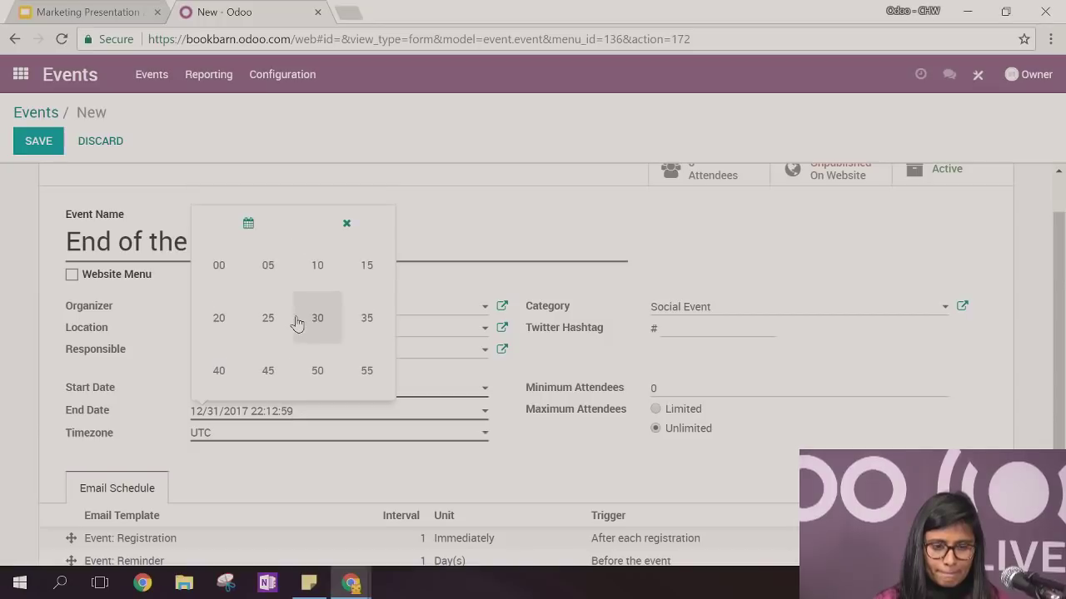
{"action": "left_click", "coordinate": [235, 275]}
{"action": "left_click", "coordinate": [857, 361]}
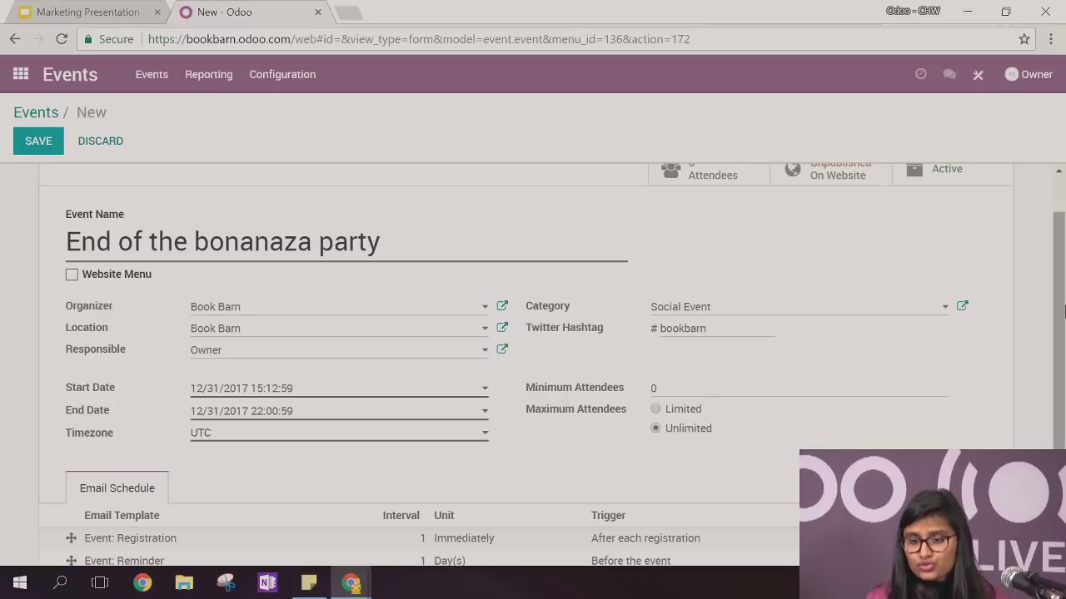
Set the minimum attendees to 15 and remove the 10-day reminder from the email schedule
{"action": "scroll", "coordinate": [1063, 311], "scroll_direction": "down", "scroll_amount": 1}
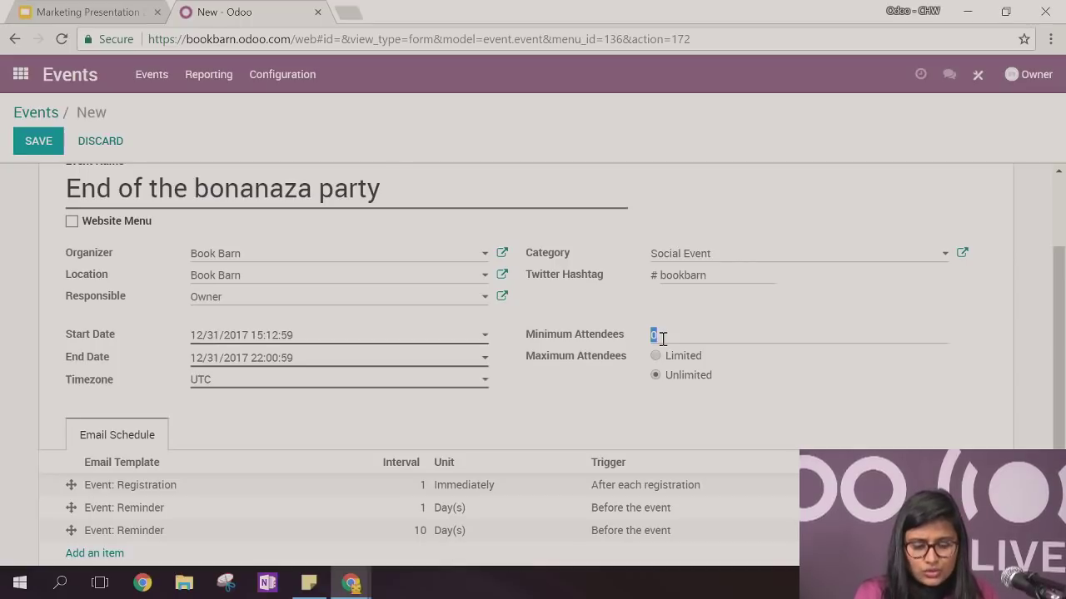
{"action": "left_click_drag", "start_coordinate": [1063, 322], "coordinate": [1063, 366]}
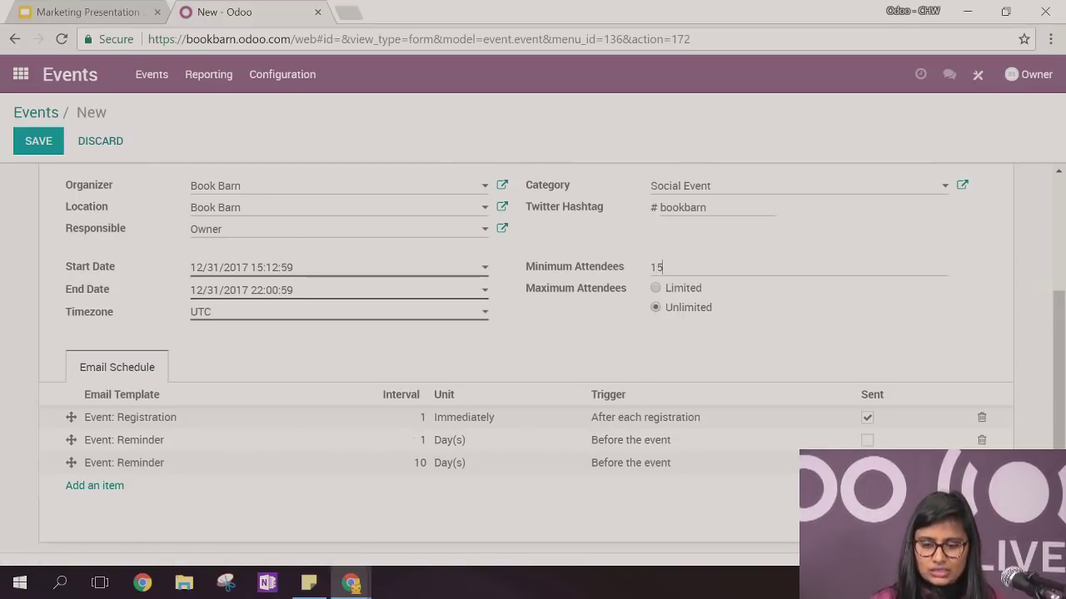
{"action": "left_click", "coordinate": [981, 463]}
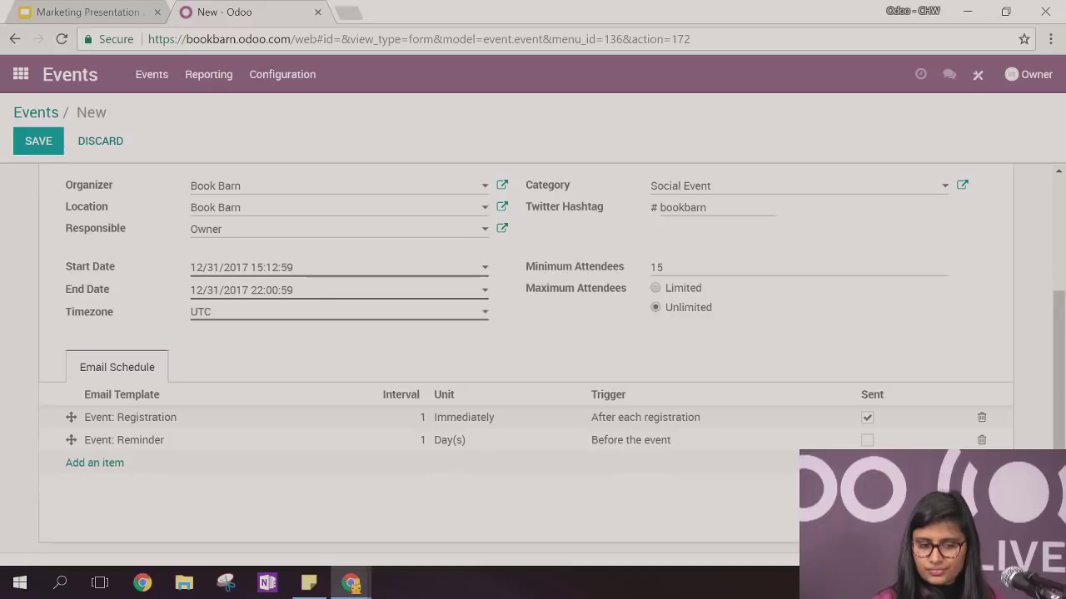
{"action": "left_click", "coordinate": [102, 465]}
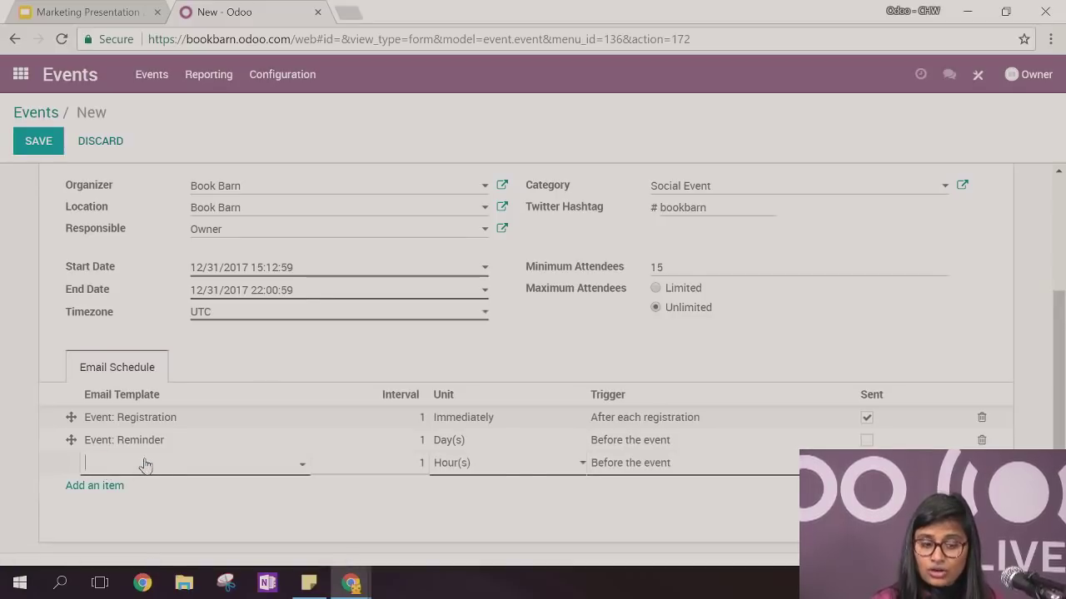
{"action": "left_click", "coordinate": [143, 466]}
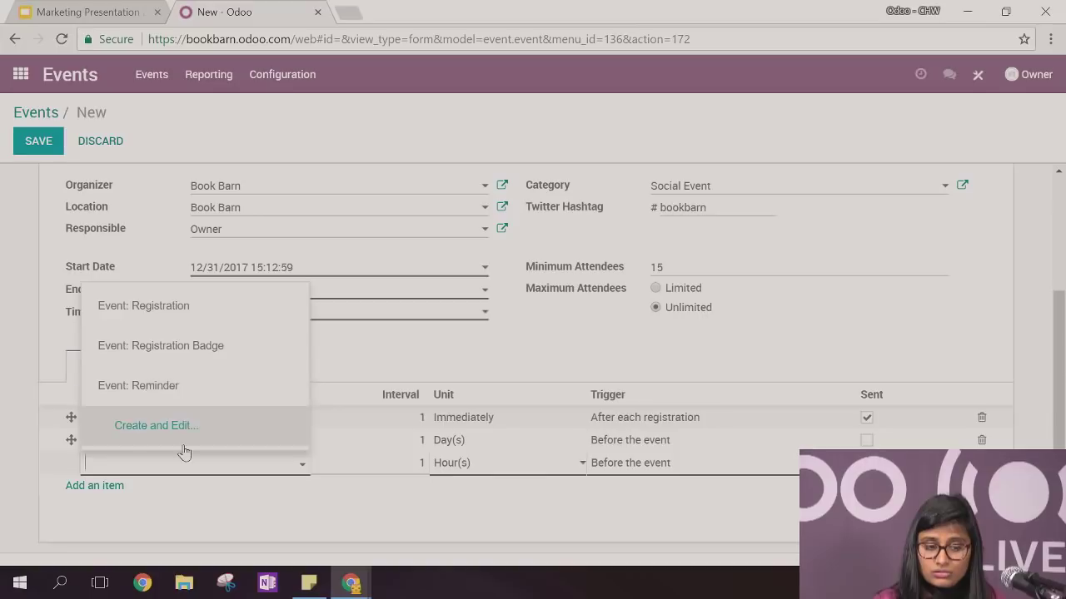
{"action": "left_click", "coordinate": [150, 506]}
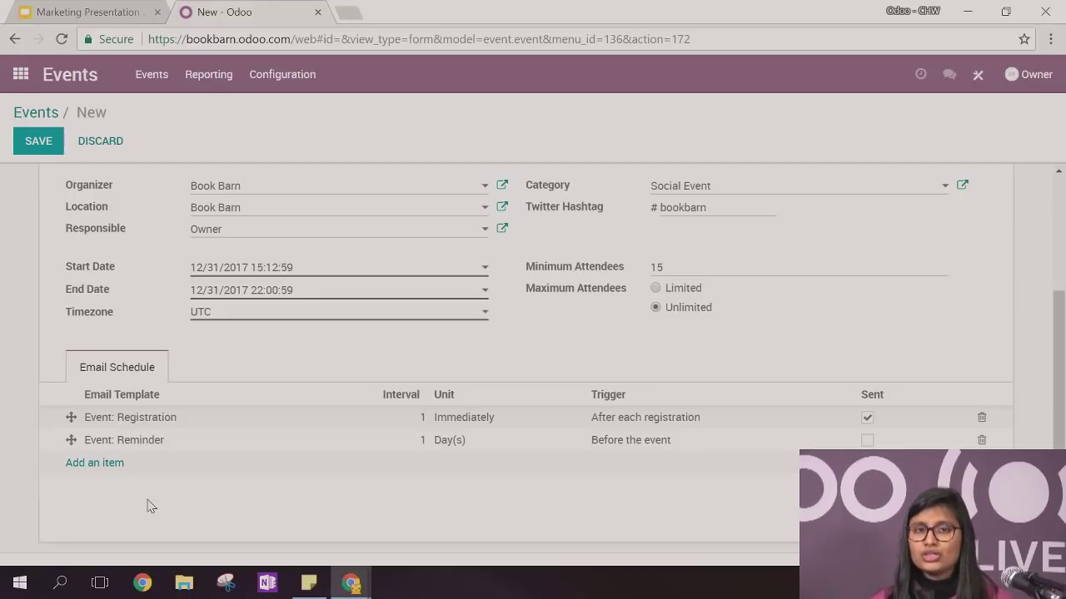
Open the Event: Registration email template from the email schedule and examine its subject and body content
{"action": "left_click", "coordinate": [150, 419]}
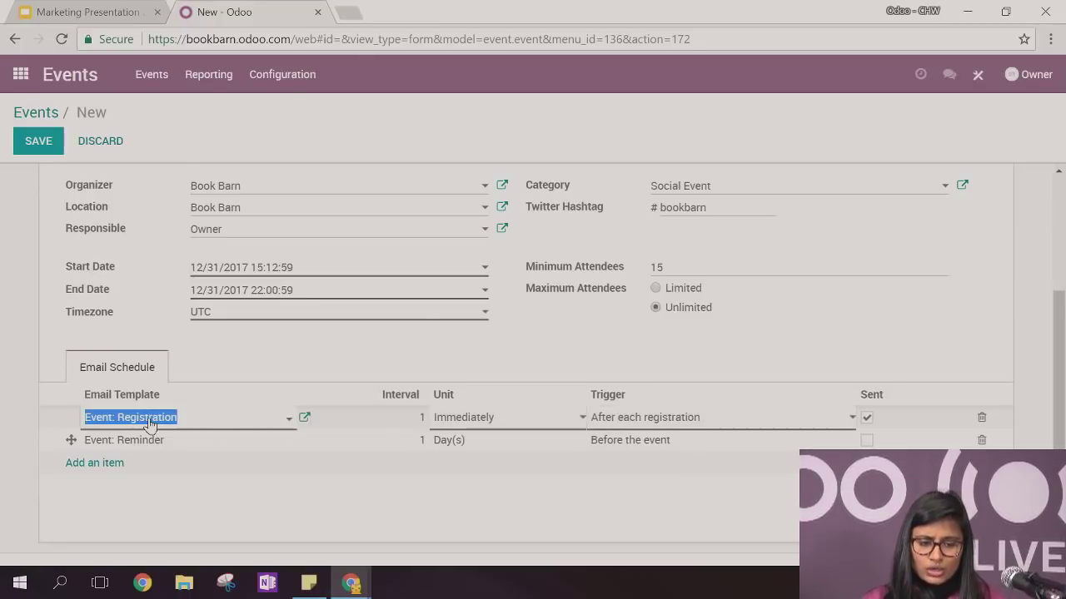
{"action": "left_click", "coordinate": [304, 418]}
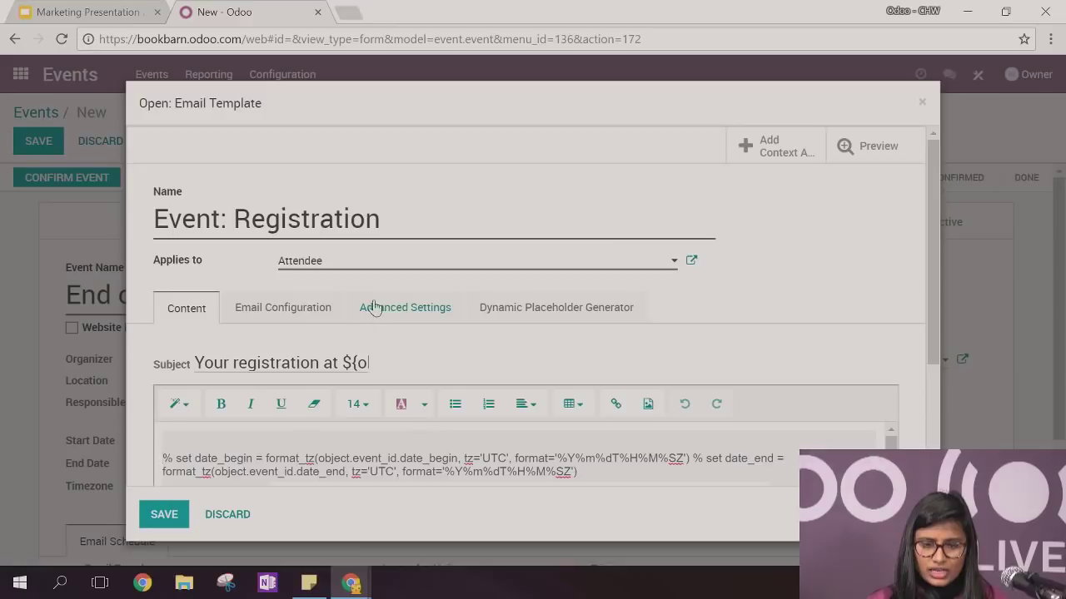
{"action": "left_click_drag", "start_coordinate": [935, 212], "coordinate": [932, 334]}
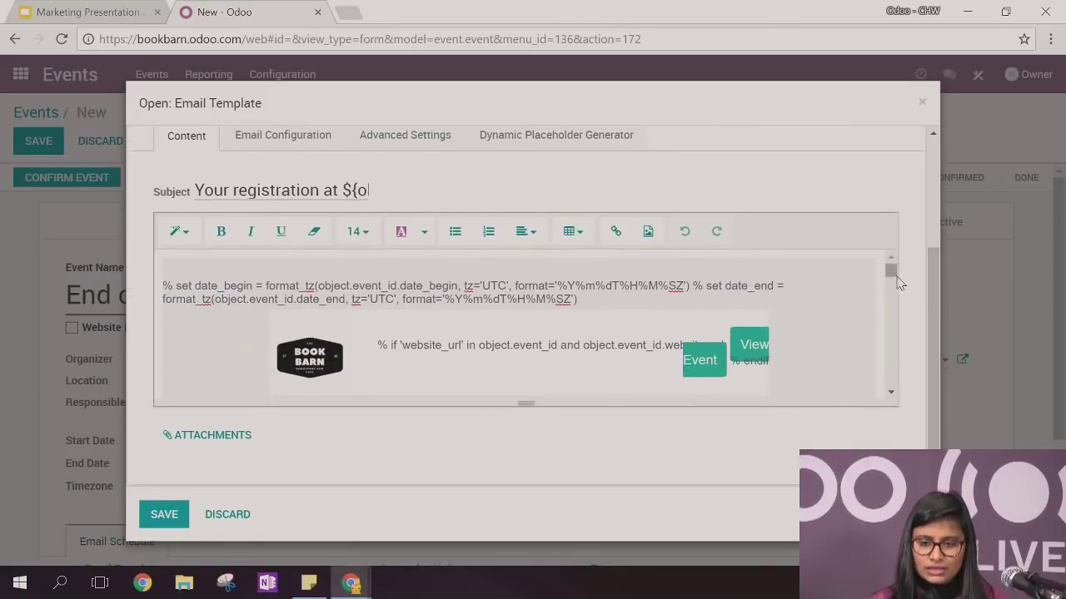
{"action": "left_click_drag", "start_coordinate": [894, 277], "coordinate": [909, 243]}
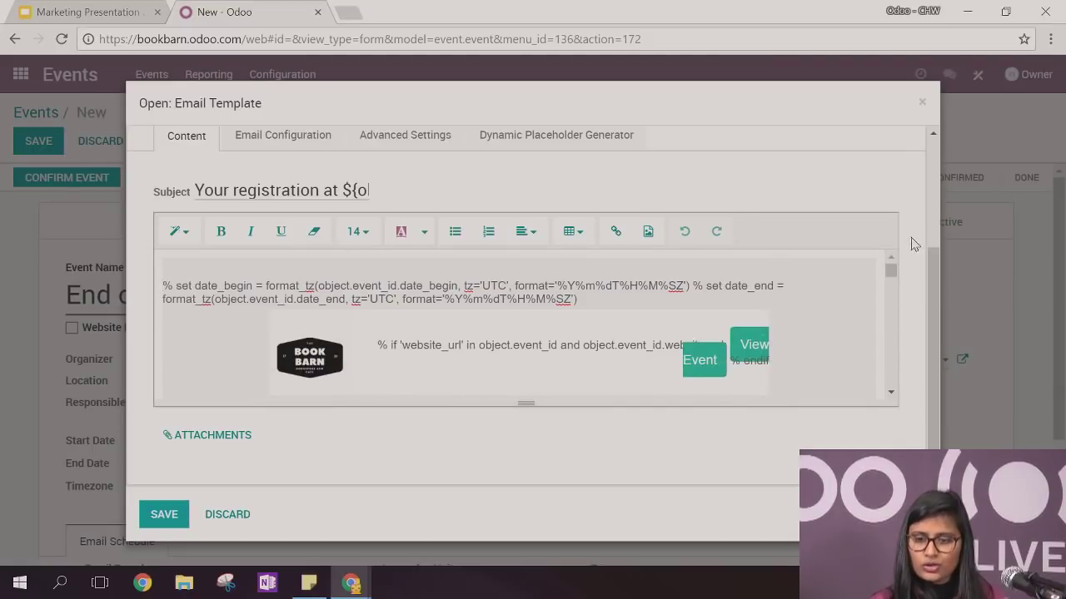
{"action": "scroll", "coordinate": [939, 223], "scroll_direction": "up", "scroll_amount": 2}
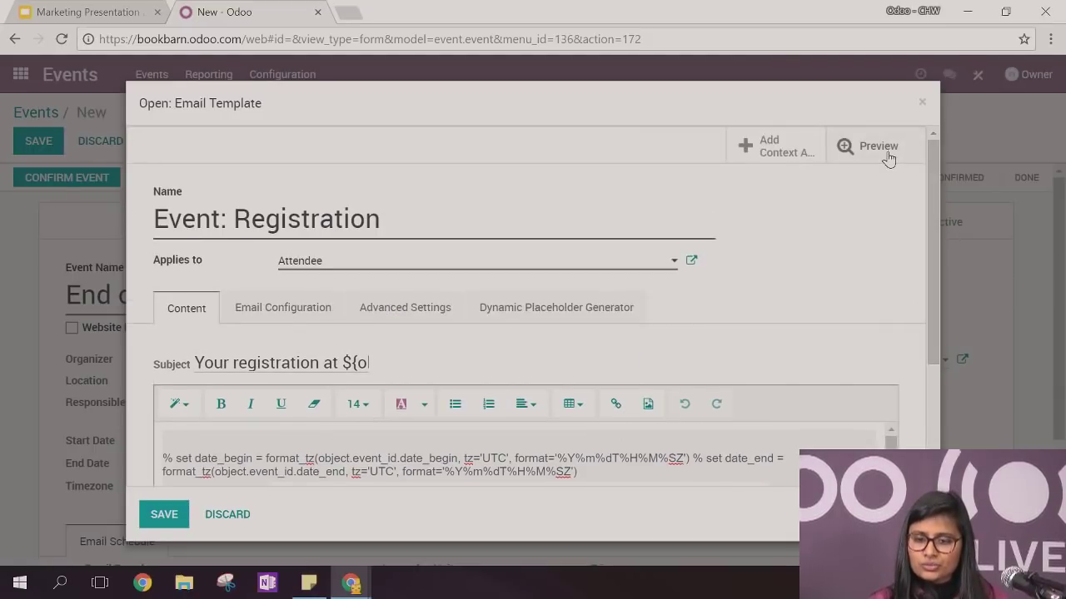
Preview the registration email for an example attendee, review its confirmation text, calendar links and event details, and close the preview
{"action": "left_click", "coordinate": [880, 148]}
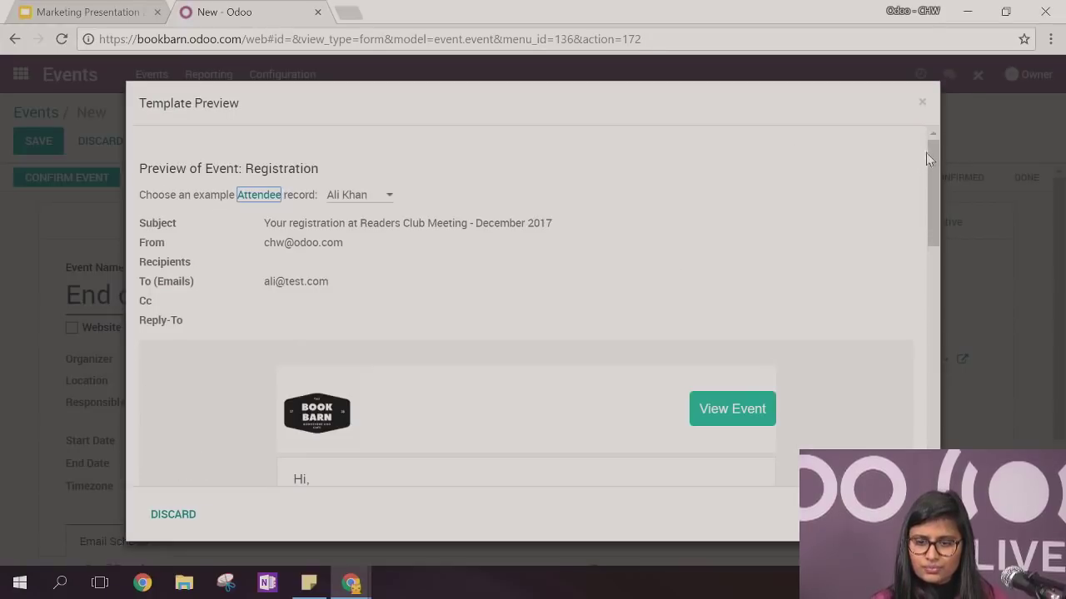
{"action": "left_click_drag", "start_coordinate": [930, 158], "coordinate": [933, 227]}
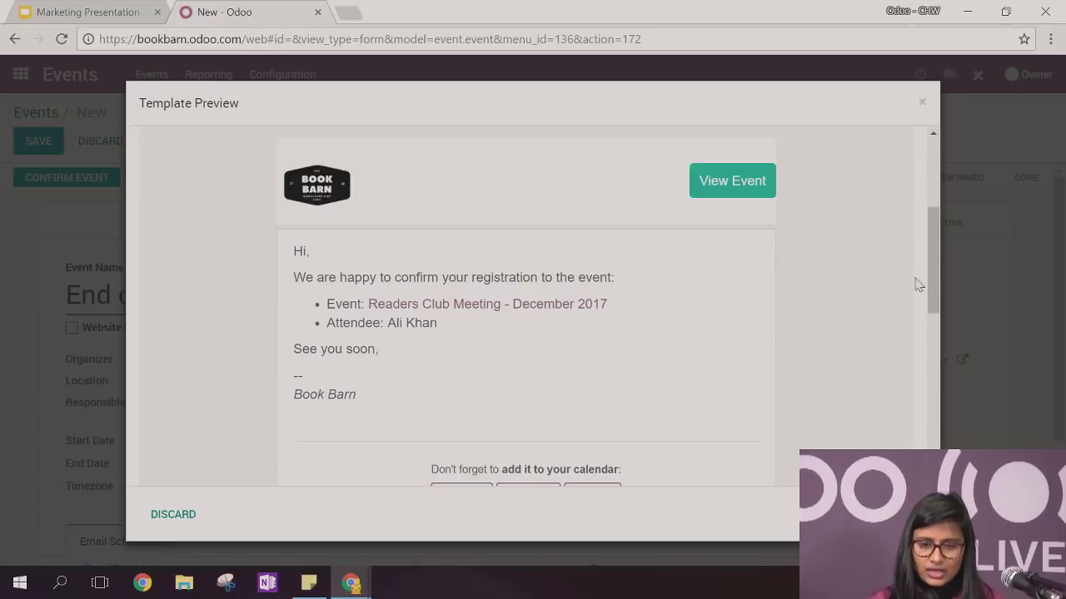
{"action": "left_click_drag", "start_coordinate": [934, 287], "coordinate": [928, 354]}
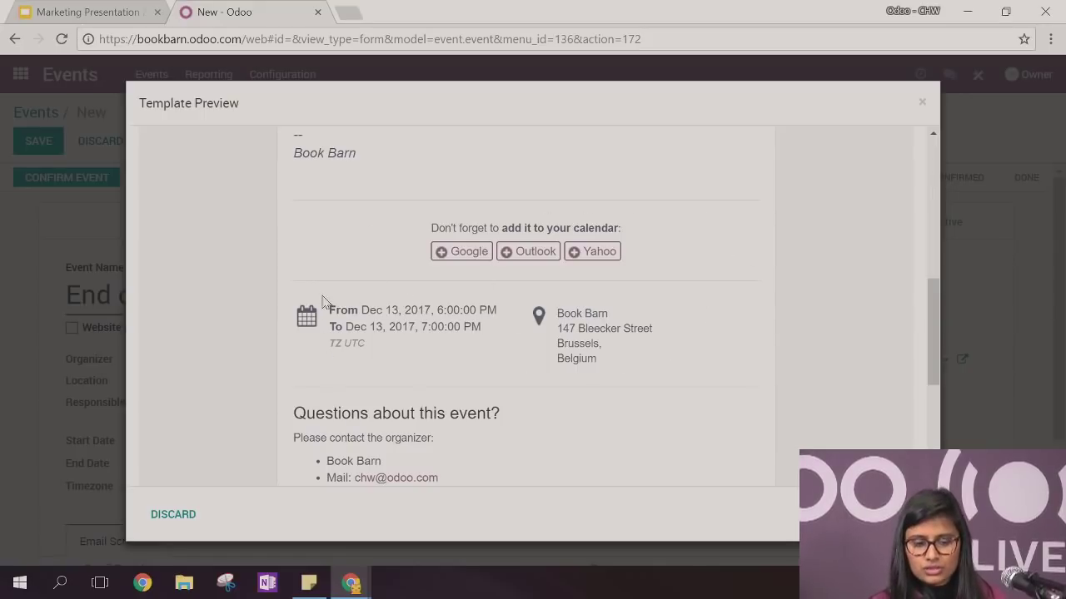
{"action": "left_click", "coordinate": [921, 104]}
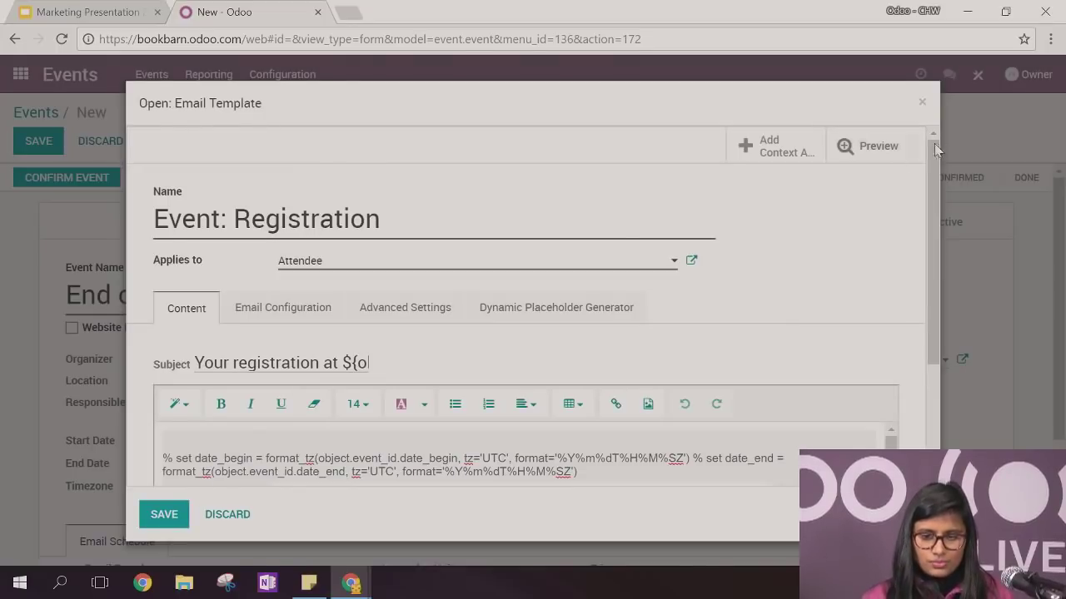
Close the email template, save and confirm the End of the bonanaza party event, and return to the events overview
{"action": "left_click", "coordinate": [921, 102]}
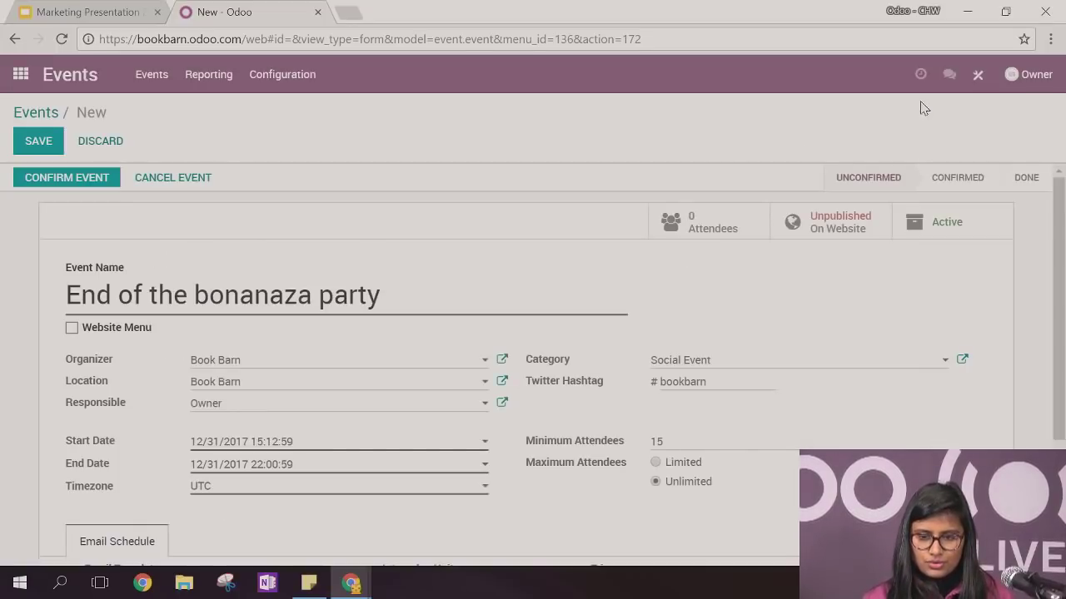
{"action": "left_click", "coordinate": [40, 141]}
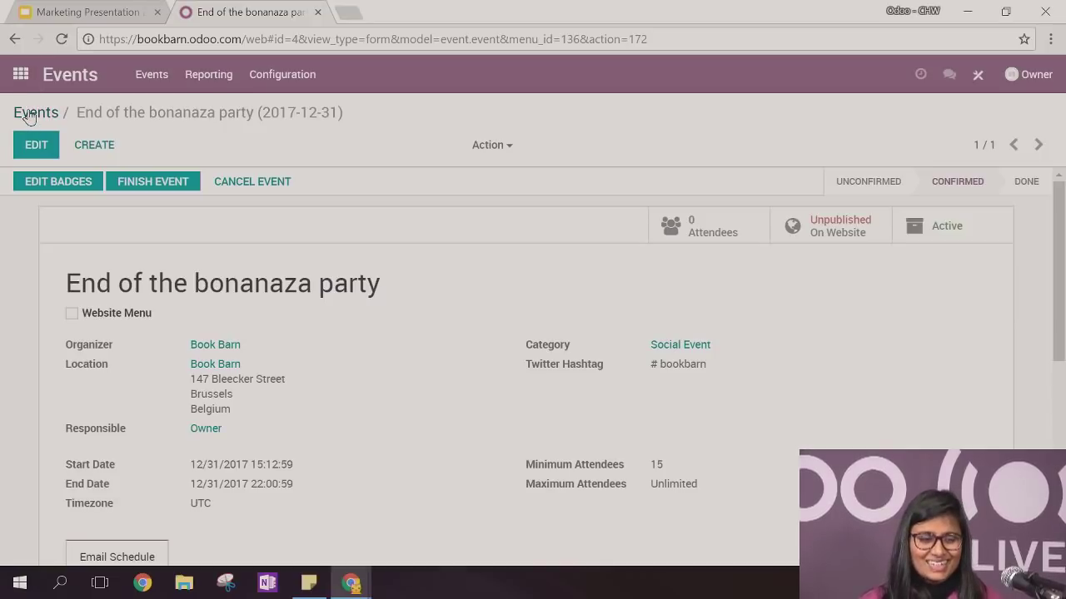
{"action": "left_click", "coordinate": [30, 113]}
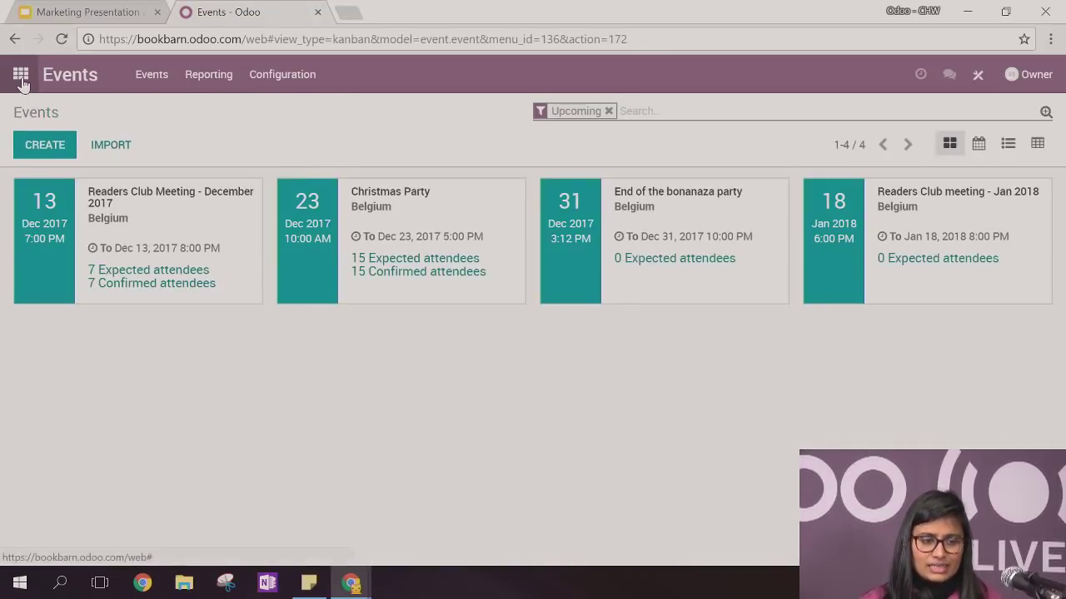
Create a new mass mailing in Email Marketing and change the sender name to Book Barn, keeping the sender address
{"action": "left_click", "coordinate": [20, 77]}
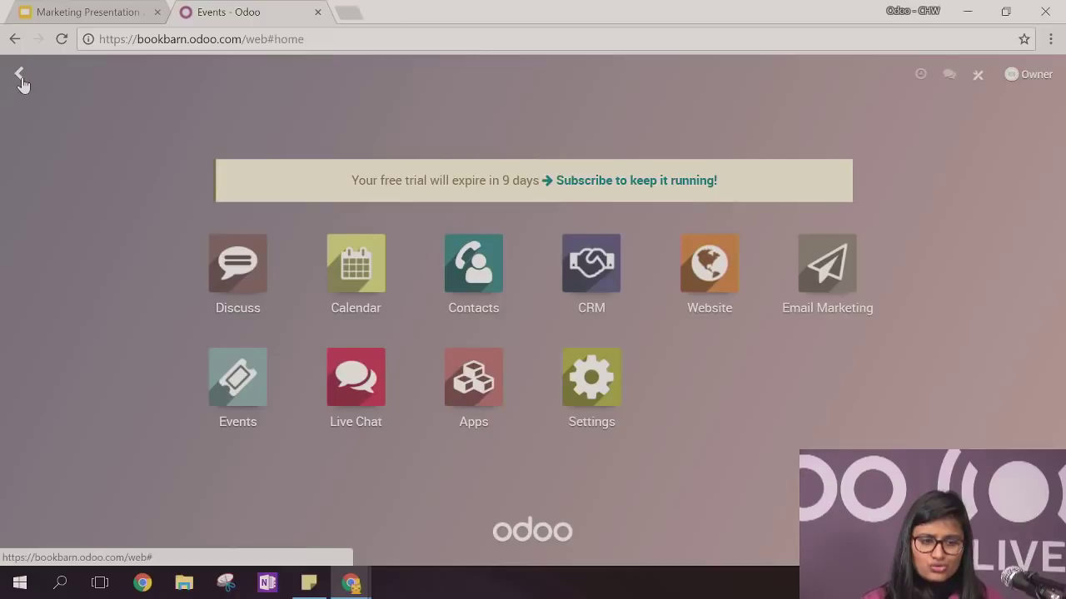
{"action": "left_click", "coordinate": [824, 277]}
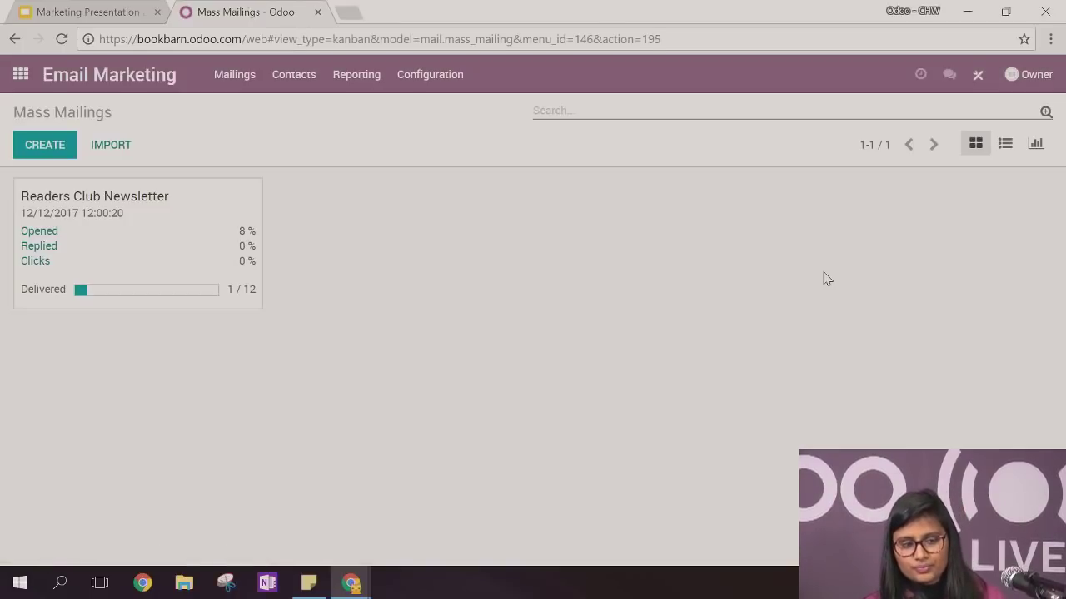
{"action": "left_click", "coordinate": [50, 144]}
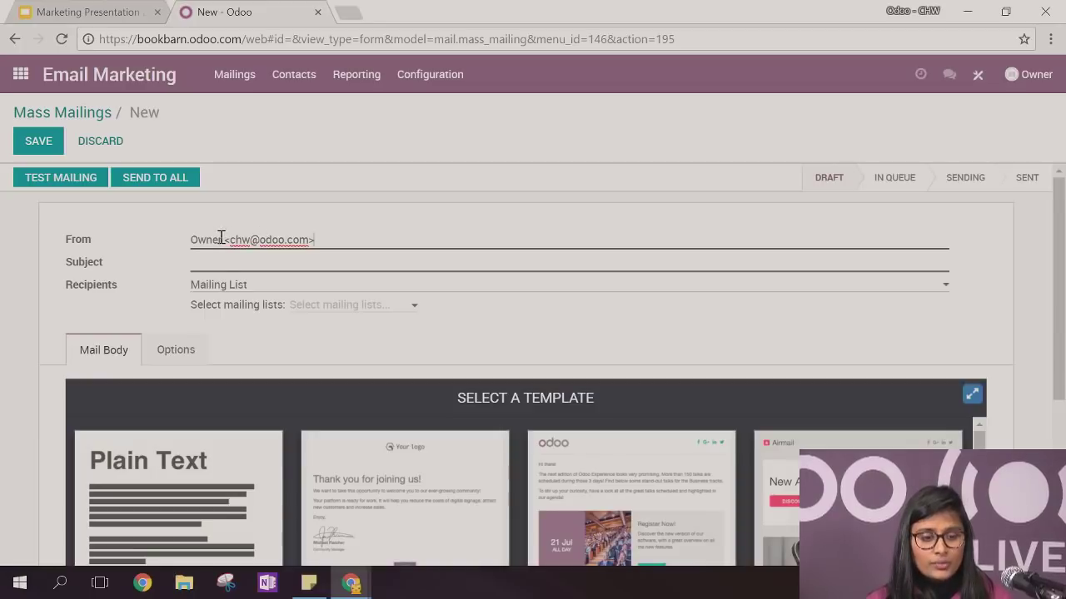
{"action": "left_click_drag", "start_coordinate": [220, 239], "coordinate": [114, 242]}
{"action": "type", "text": "B"}
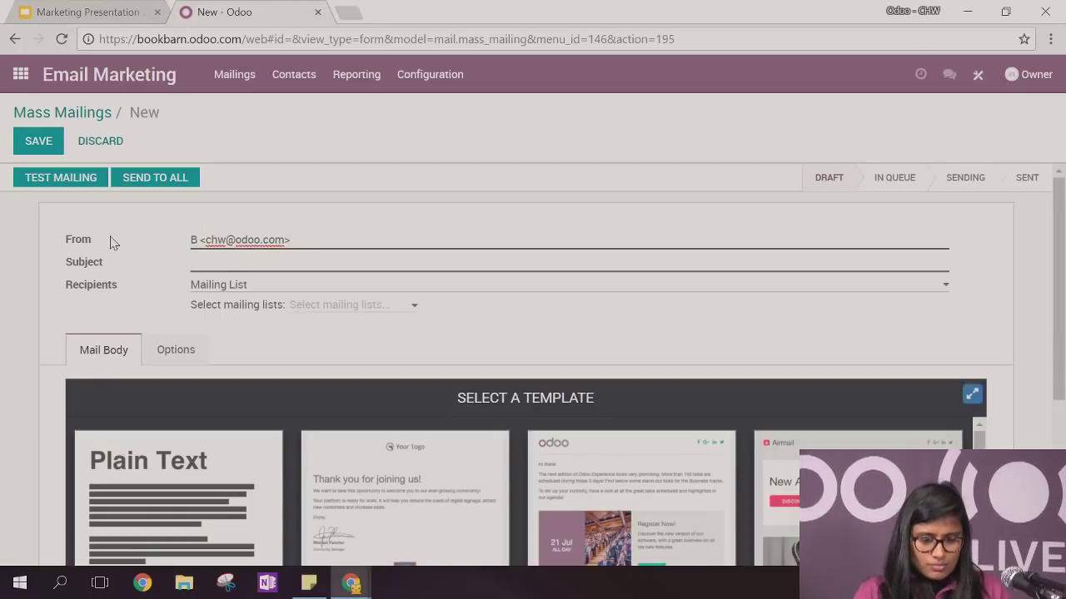
{"action": "type", "text": "ook Barn"}
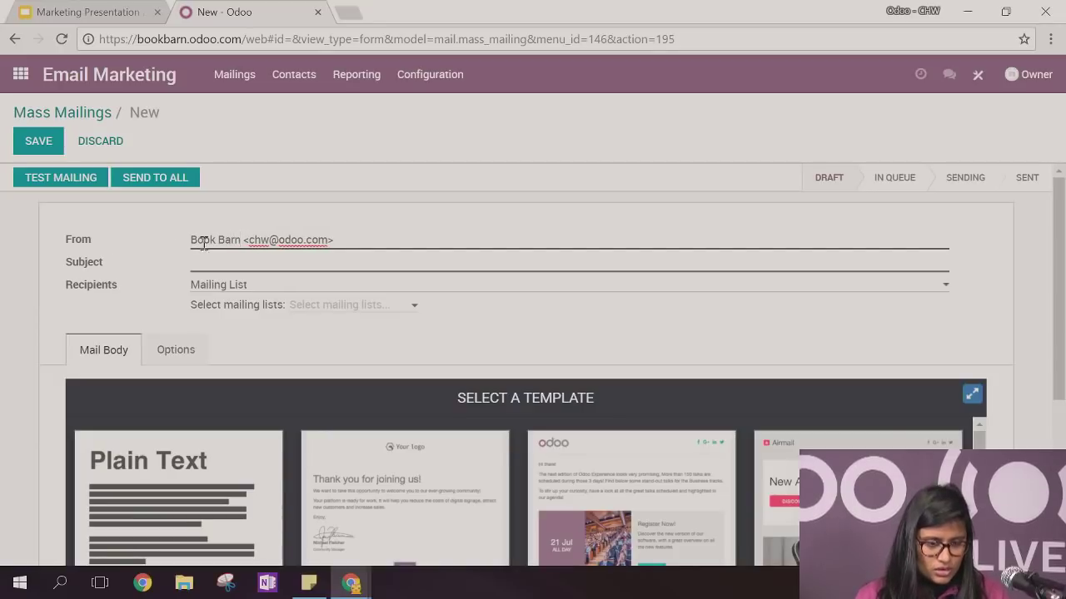
Enter "End of the year bonanza party" as the mailing's subject
{"action": "left_click", "coordinate": [234, 261]}
{"action": "type", "text": "End of"}
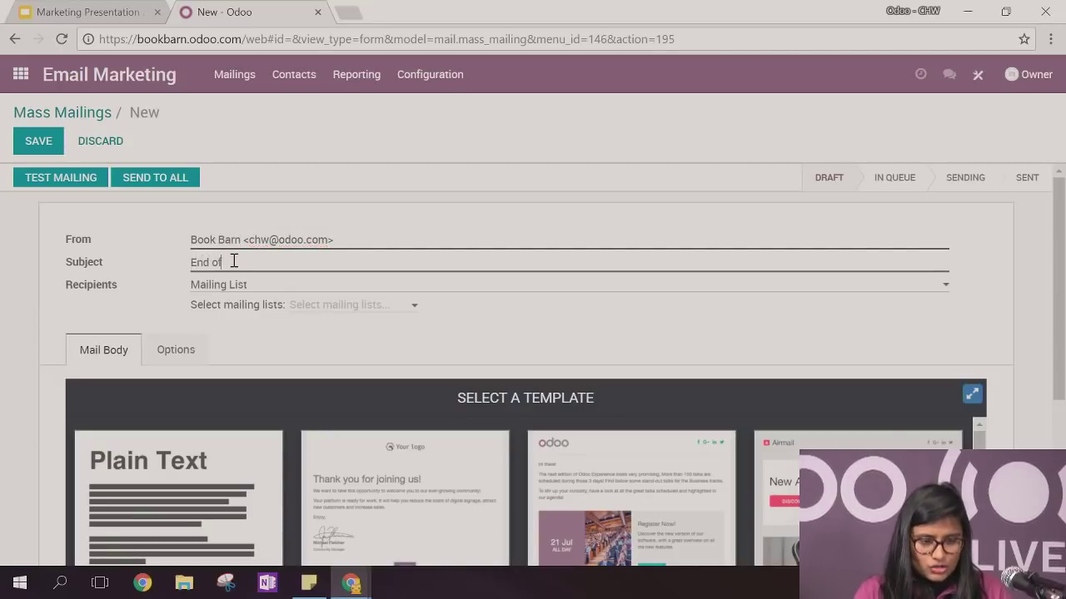
{"action": "type", "text": " the year bonan"}
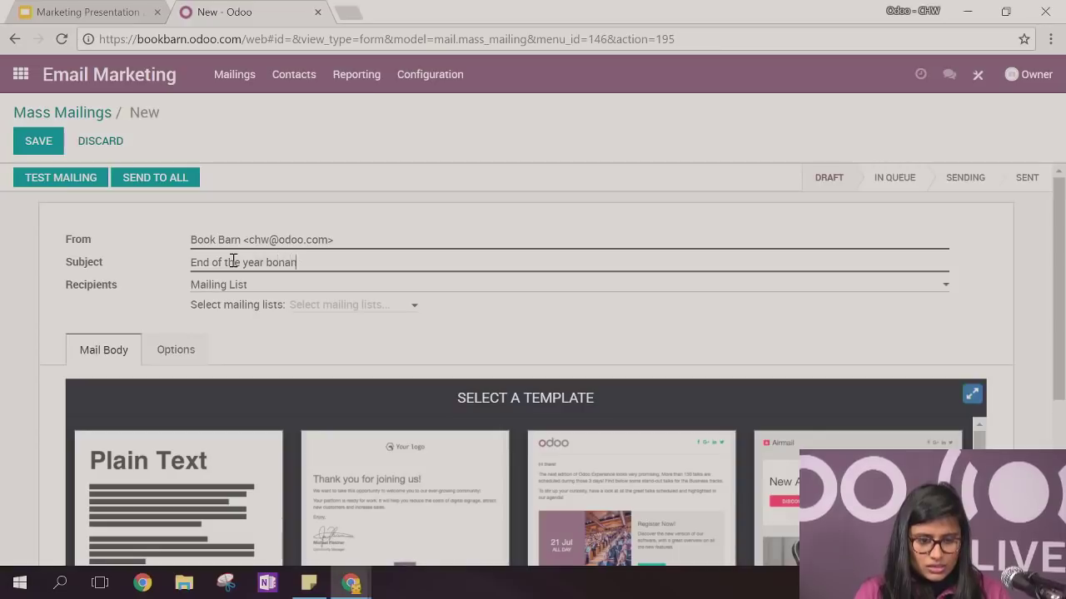
{"action": "type", "text": "aza par"}
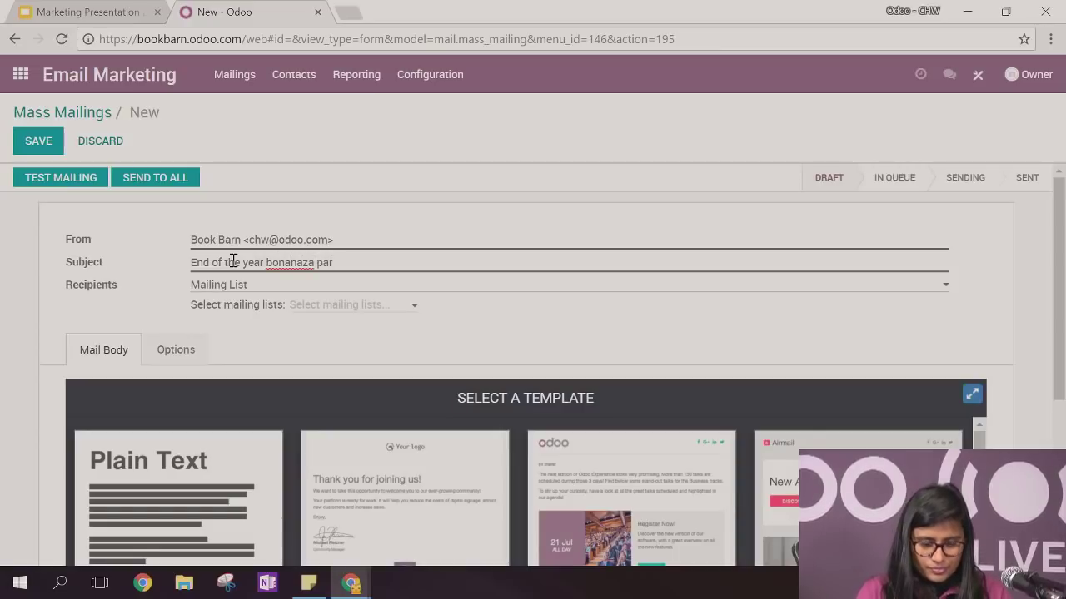
{"action": "type", "text": "ty"}
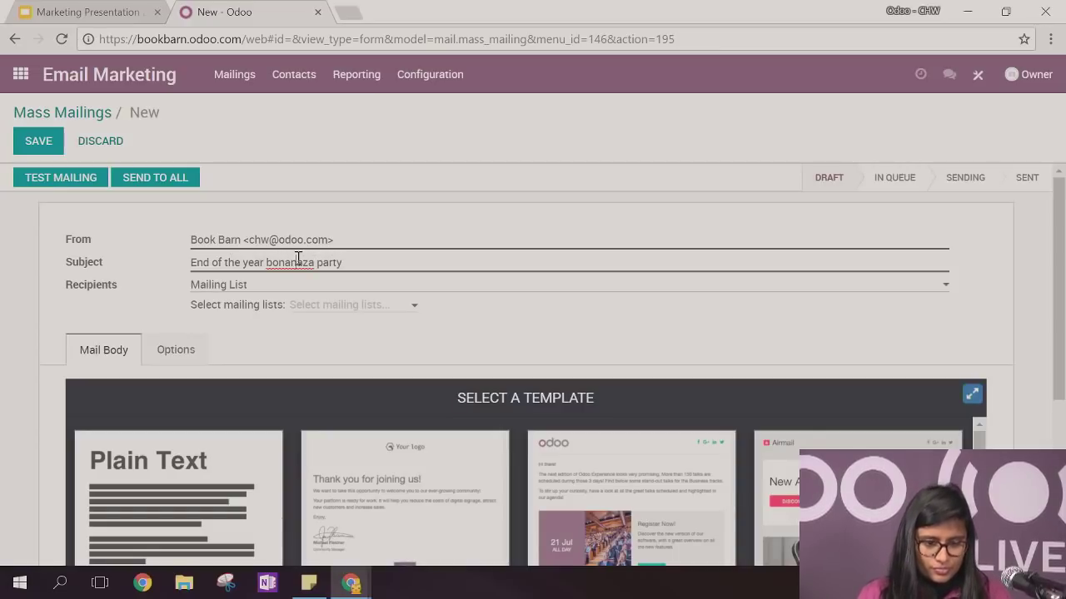
{"action": "left_click", "coordinate": [298, 262]}
{"action": "key", "text": "BackSpace"}
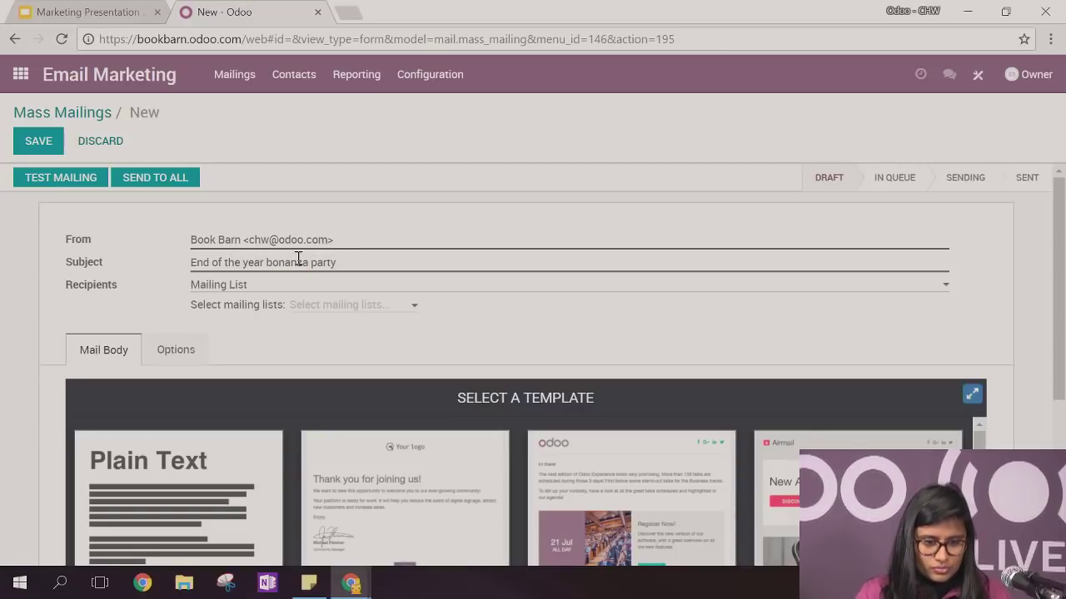
Set the recipients to the blank option, remove the default matching rule, and review the list of selected records
{"action": "left_click", "coordinate": [261, 288]}
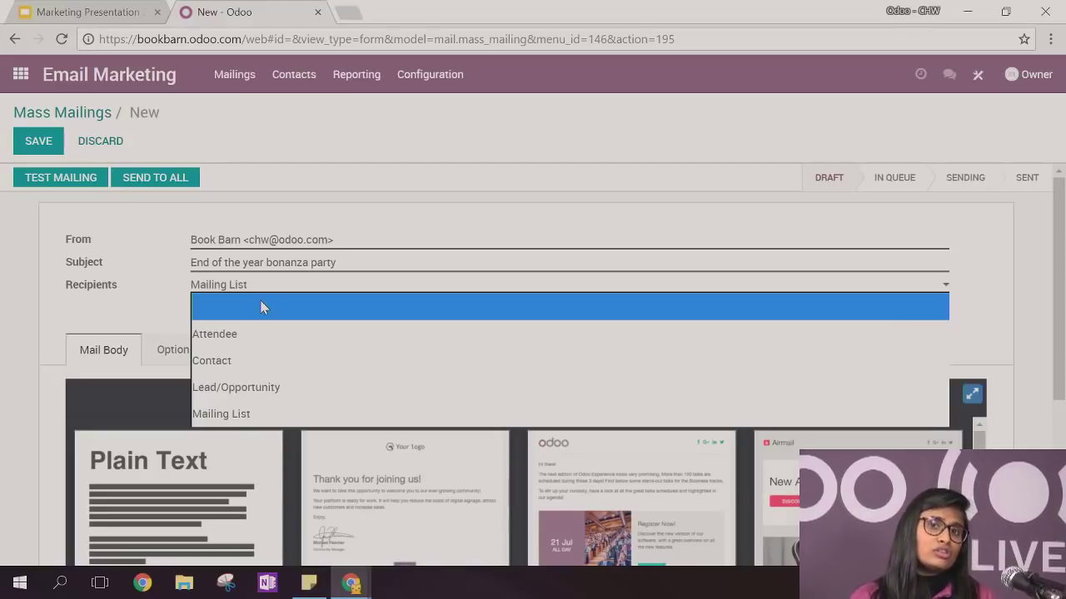
{"action": "left_click", "coordinate": [261, 308]}
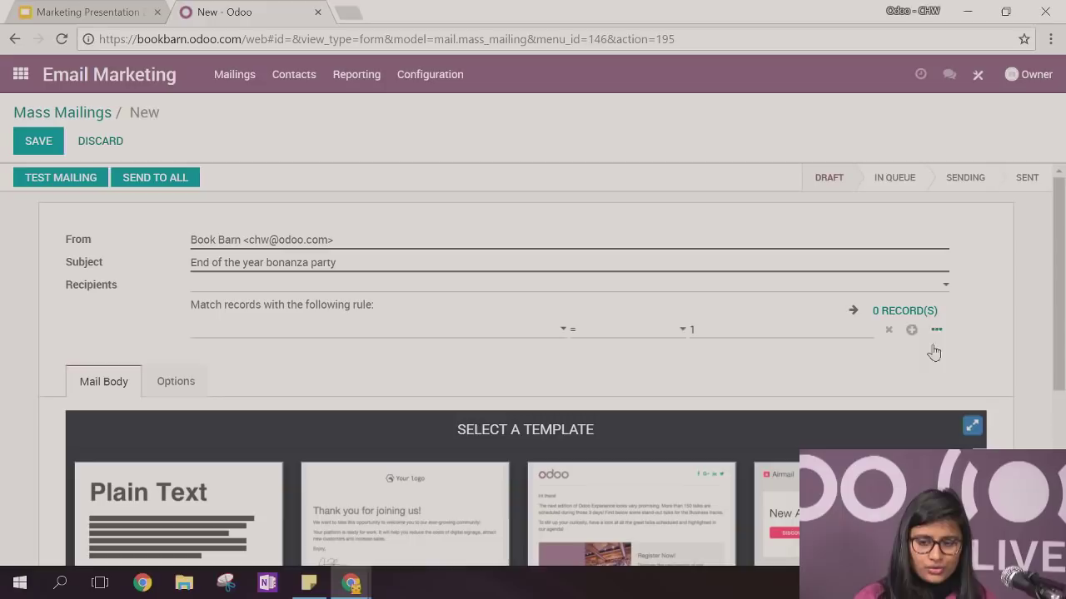
{"action": "left_click", "coordinate": [889, 333]}
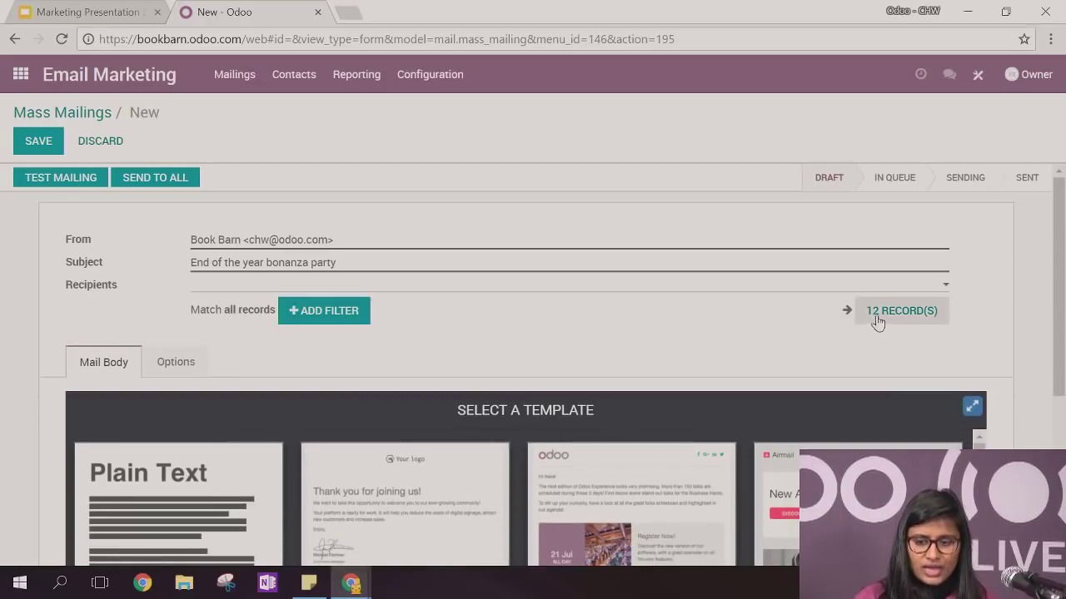
{"action": "left_click", "coordinate": [875, 315]}
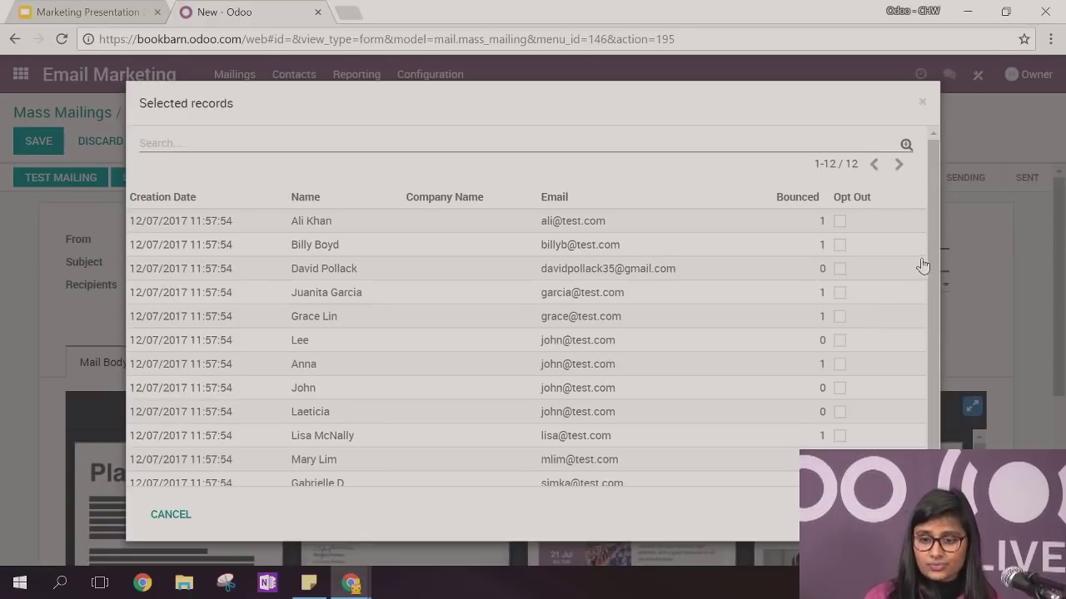
{"action": "left_click", "coordinate": [923, 104]}
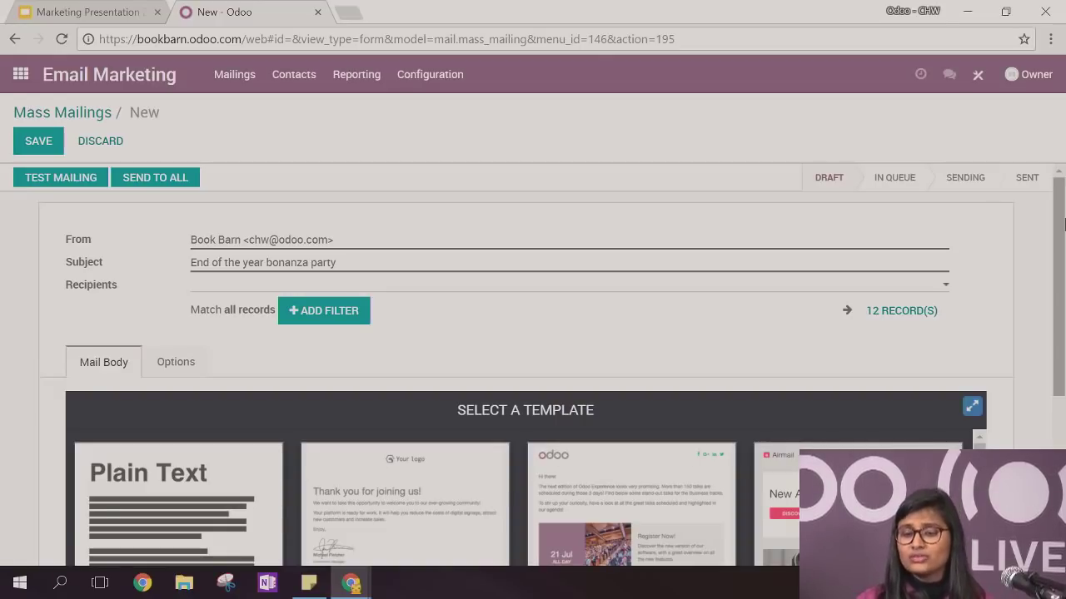
Add a recipient filter rule where Opt Out is not set (false)
{"action": "left_click_drag", "start_coordinate": [1064, 225], "coordinate": [1059, 298]}
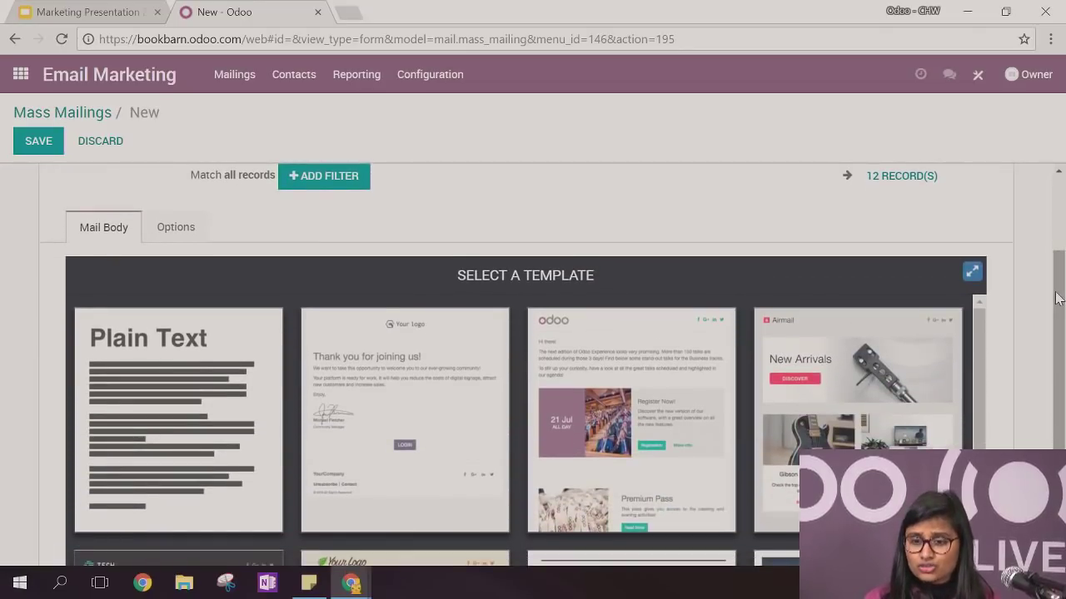
{"action": "left_click_drag", "start_coordinate": [1055, 298], "coordinate": [1056, 242]}
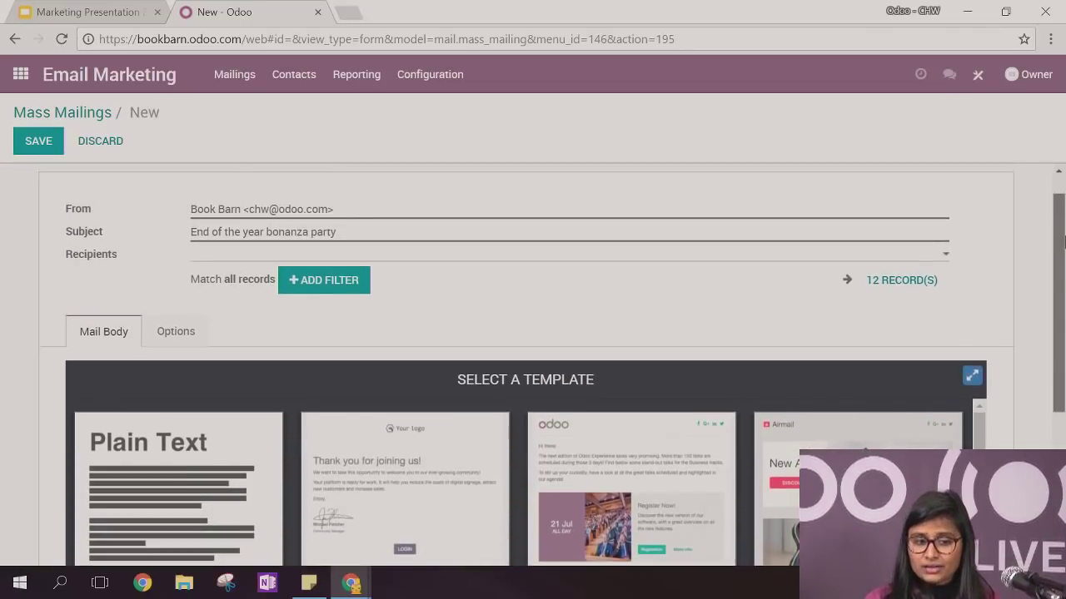
{"action": "left_click", "coordinate": [302, 293]}
{"action": "left_click", "coordinate": [282, 306]}
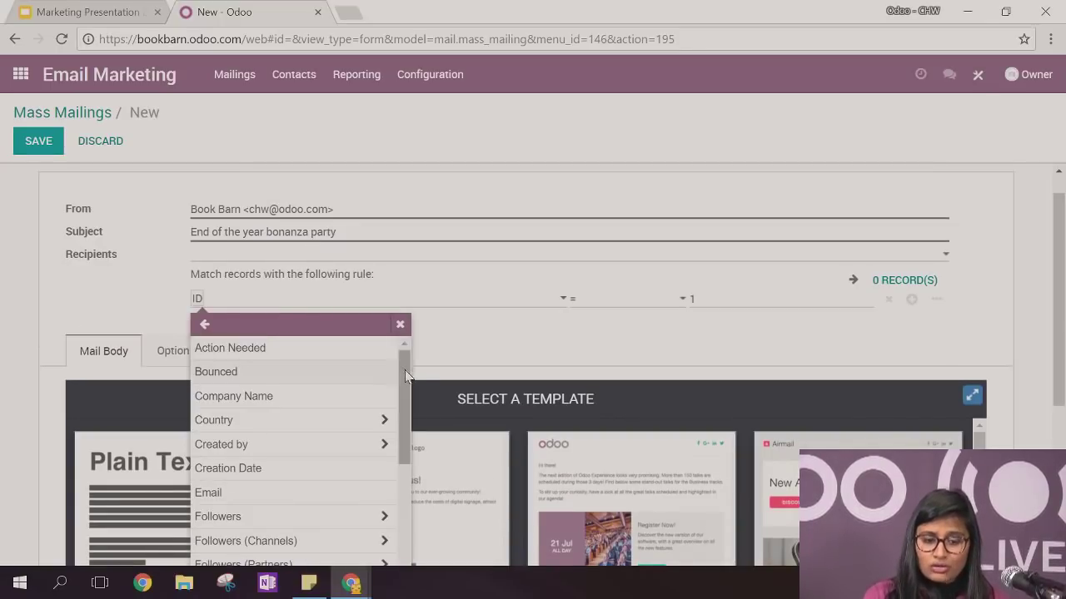
{"action": "left_click_drag", "start_coordinate": [407, 373], "coordinate": [398, 504]}
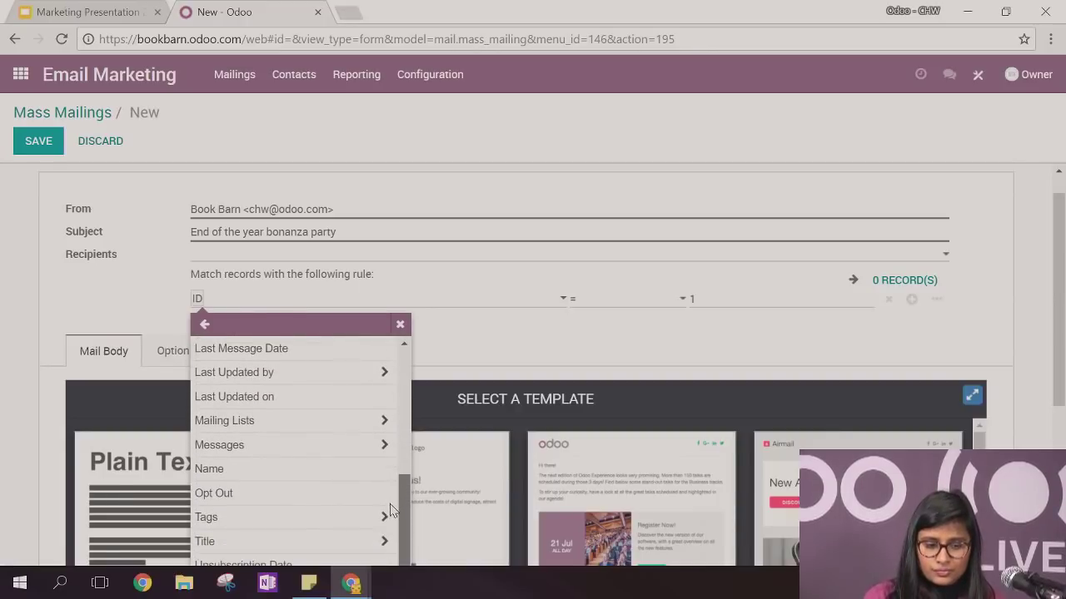
{"action": "left_click", "coordinate": [344, 495]}
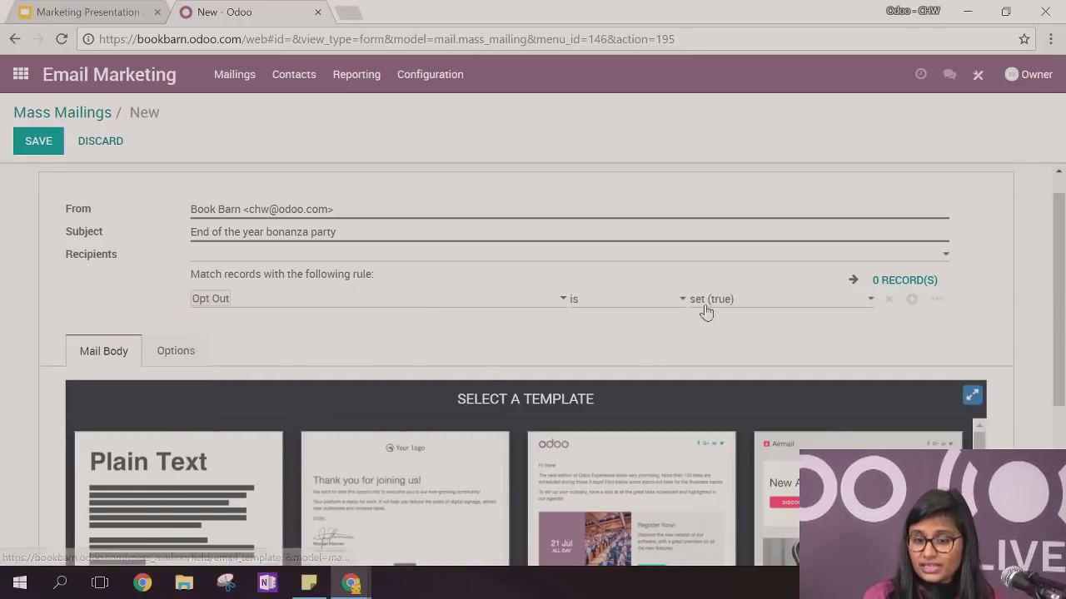
{"action": "left_click", "coordinate": [734, 309]}
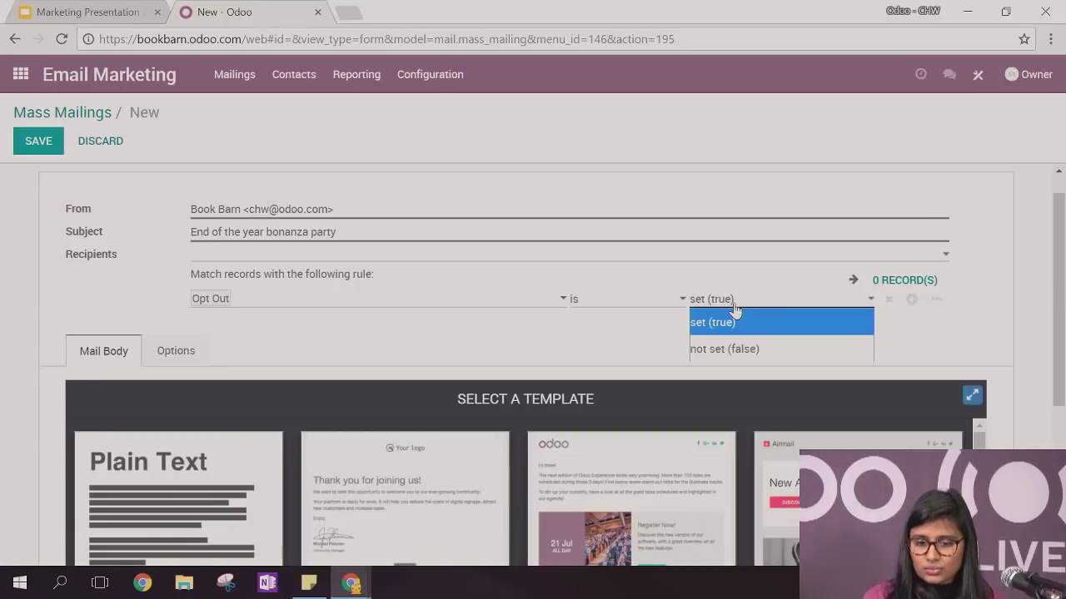
{"action": "left_click", "coordinate": [733, 345]}
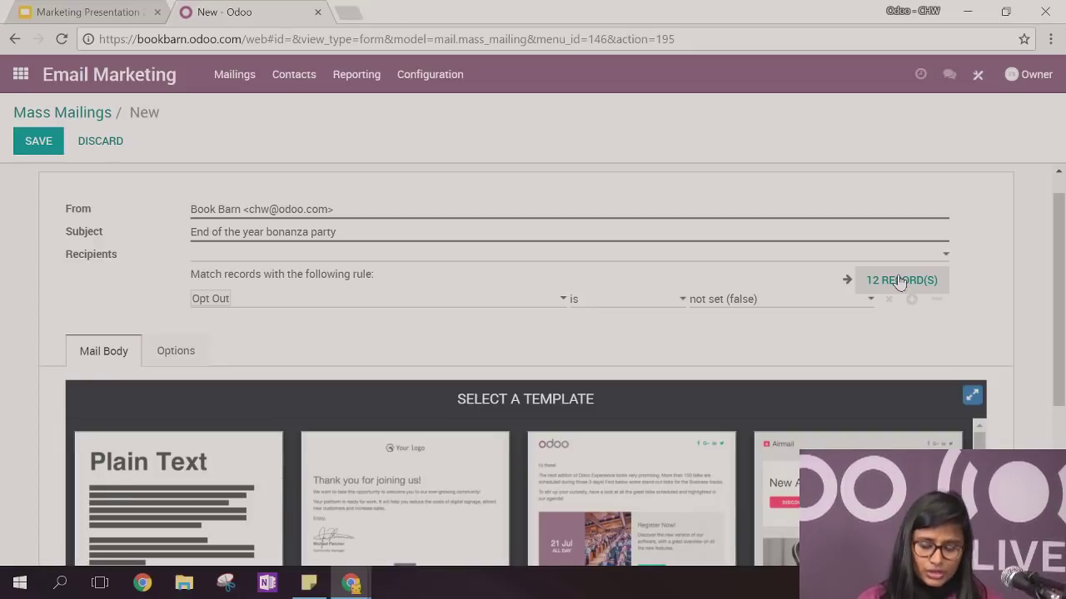
Choose the "Thank you for joining us!" template for the mail body
{"action": "left_click_drag", "start_coordinate": [1063, 240], "coordinate": [1065, 333]}
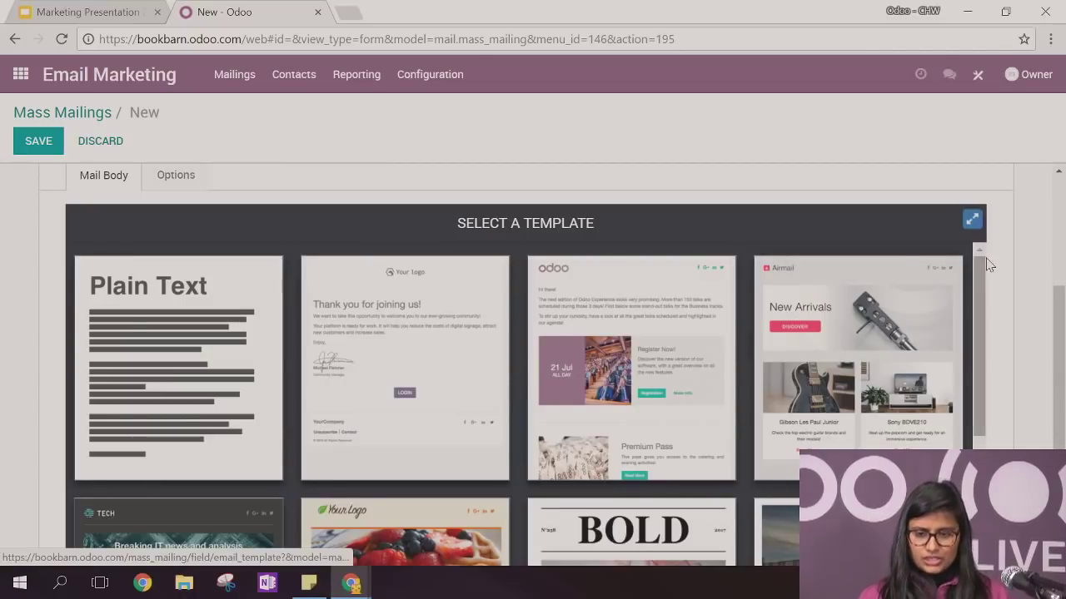
{"action": "left_click_drag", "start_coordinate": [979, 265], "coordinate": [1010, 262]}
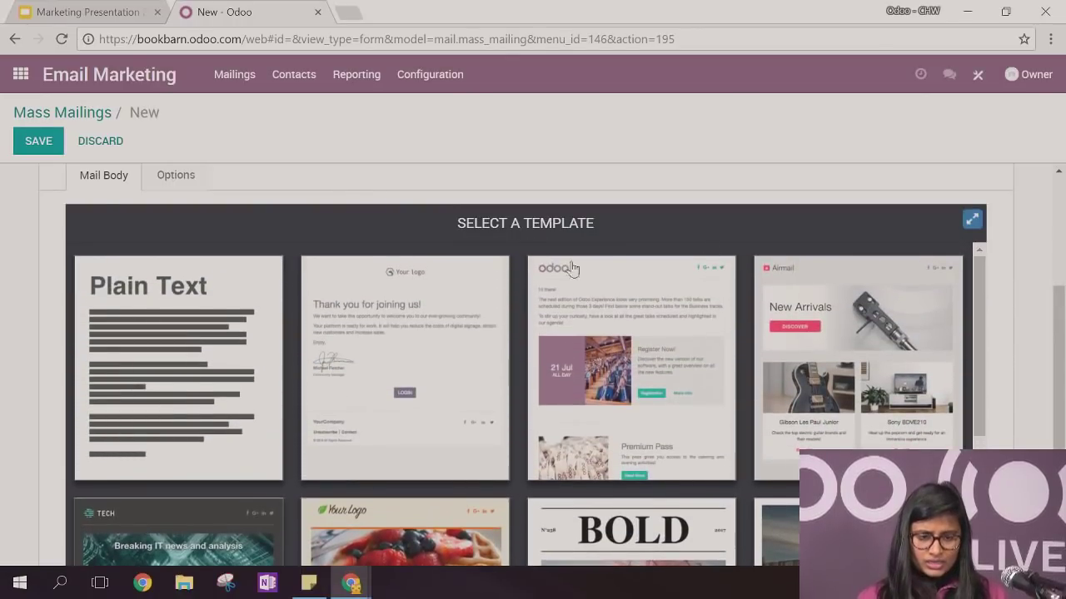
{"action": "left_click", "coordinate": [392, 337]}
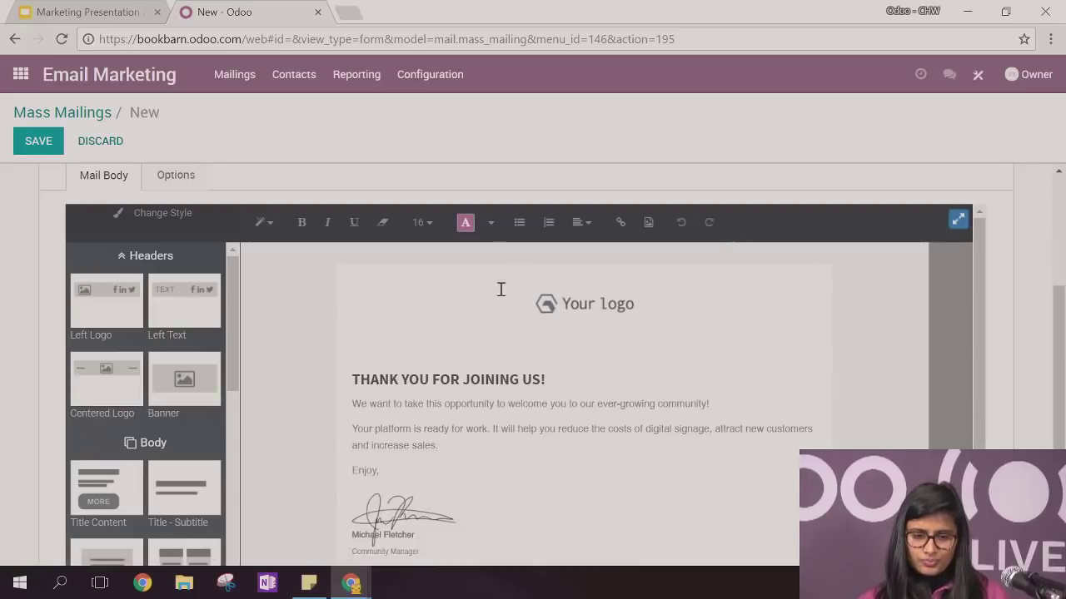
Replace the placeholder logo in the mail body with the Book Barn logo image and shrink it to about a third of its width
{"action": "left_click", "coordinate": [600, 305]}
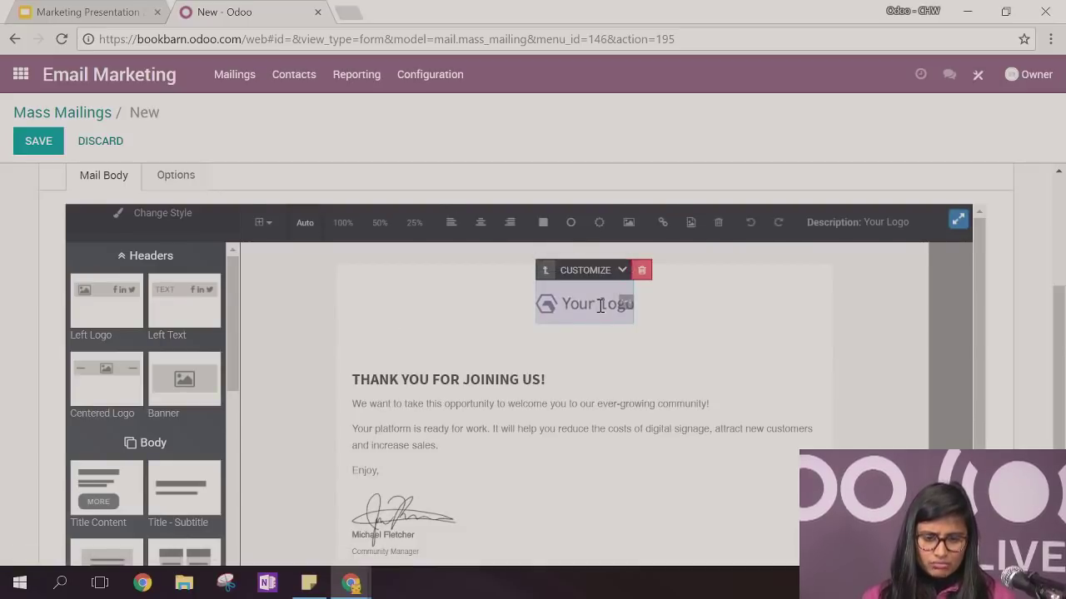
{"action": "double_click", "coordinate": [600, 305]}
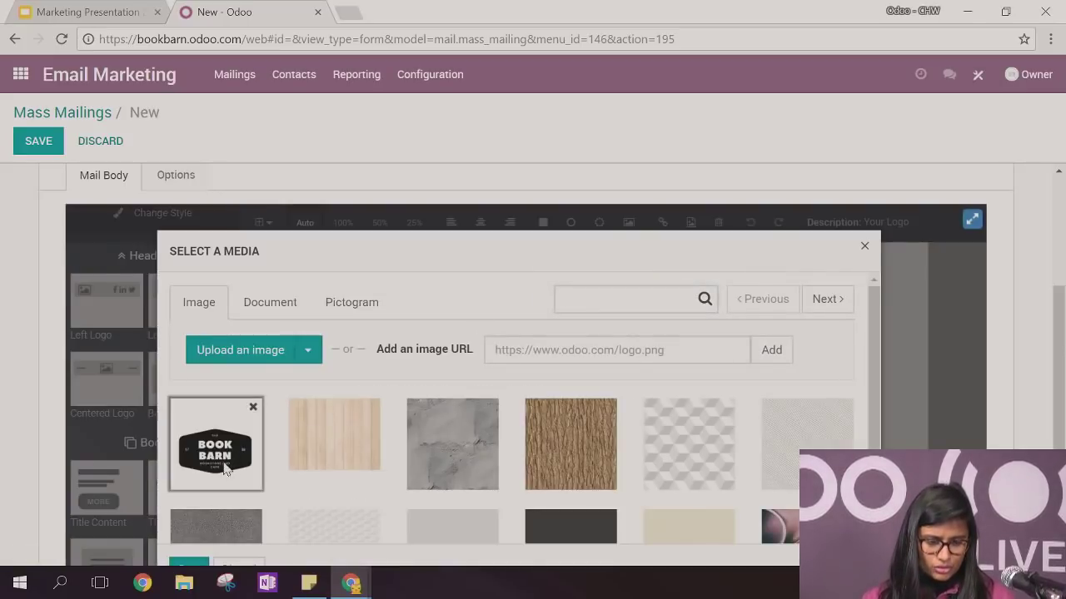
{"action": "left_click", "coordinate": [224, 471]}
{"action": "left_click", "coordinate": [193, 567]}
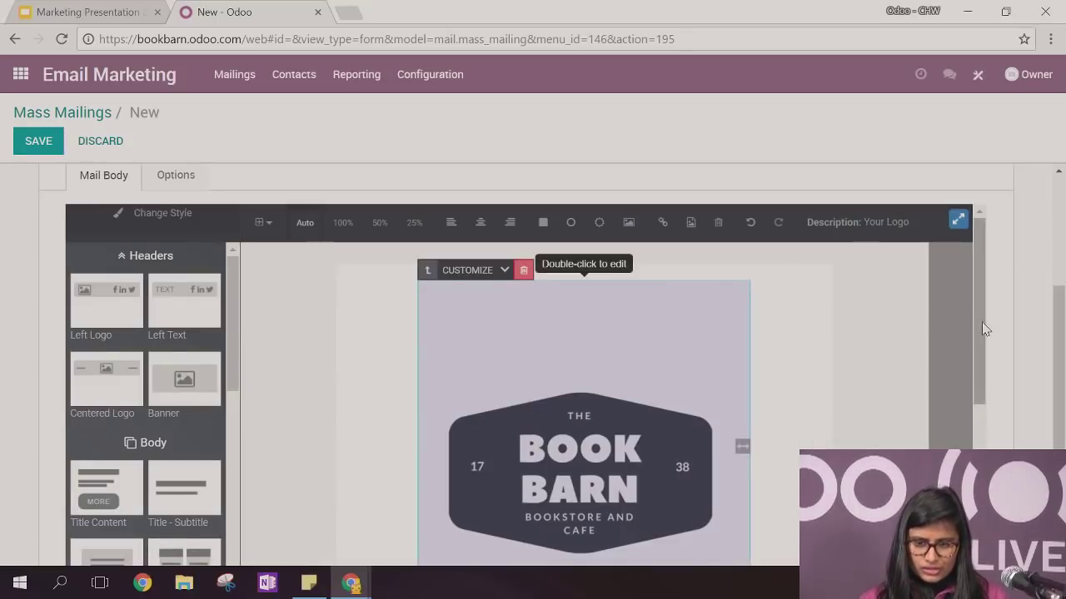
{"action": "scroll", "coordinate": [980, 324], "scroll_direction": "down", "scroll_amount": 2}
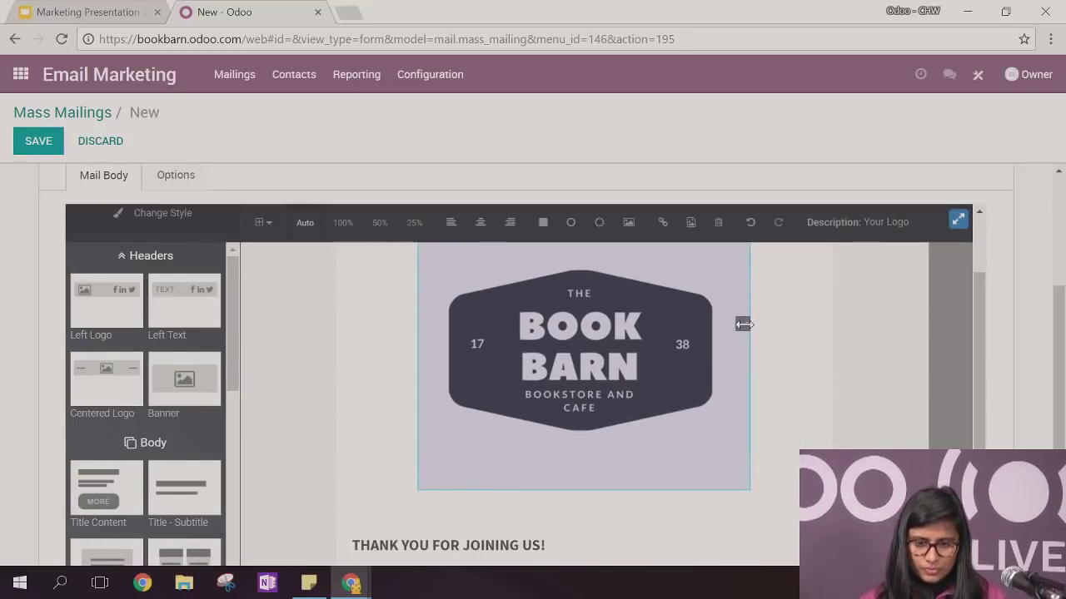
{"action": "left_click_drag", "start_coordinate": [743, 325], "coordinate": [641, 280]}
{"action": "scroll", "coordinate": [980, 350], "scroll_direction": "up", "scroll_amount": 1}
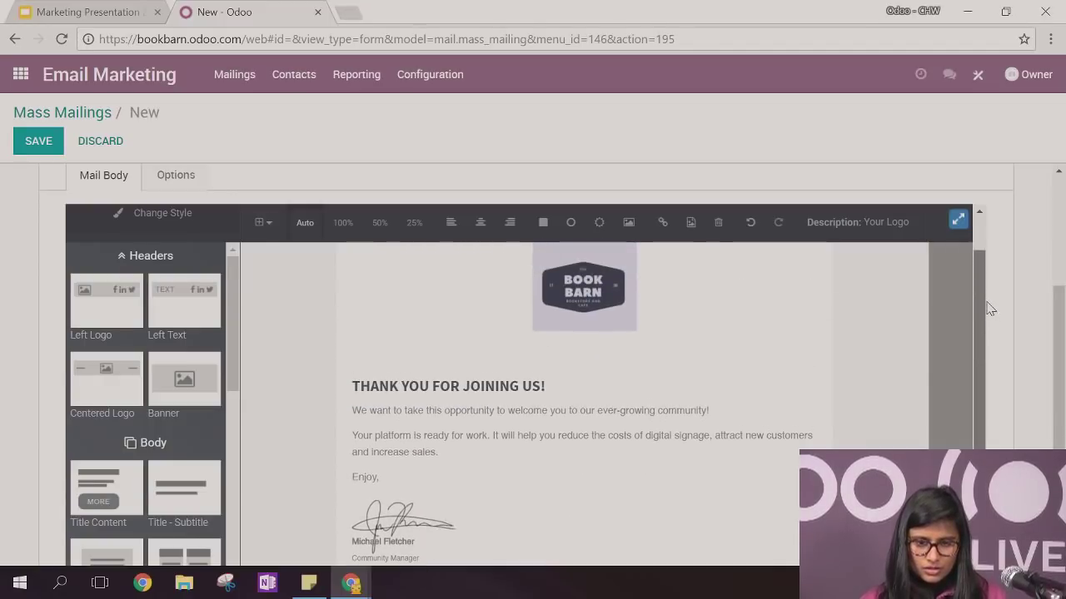
Replace the mail body's "Thank you for joining us!" heading with "PLEASE JOIN US FOR YOUR ANNUAL PARTY"
{"action": "scroll", "coordinate": [975, 337], "scroll_direction": "down", "scroll_amount": 1}
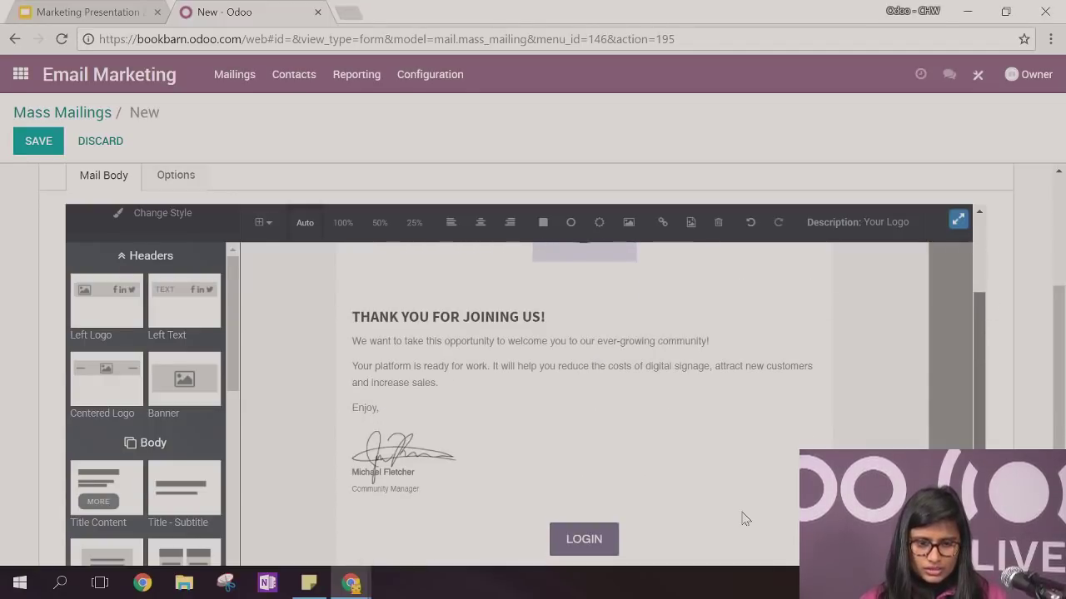
{"action": "triple_click", "coordinate": [476, 314]}
{"action": "type", "text": "P"}
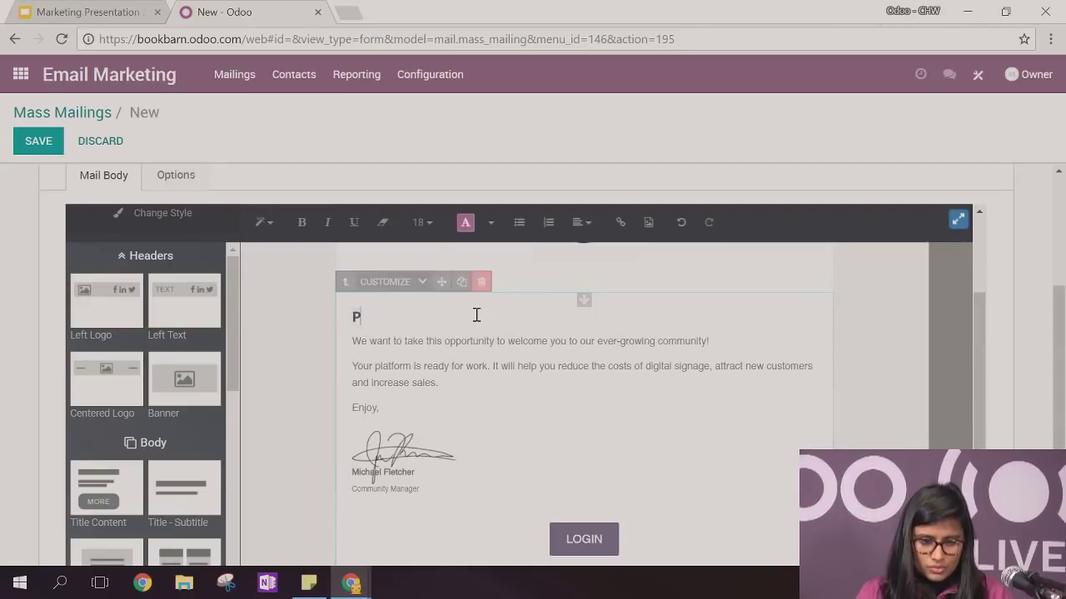
{"action": "type", "text": "LEASE JOIN"}
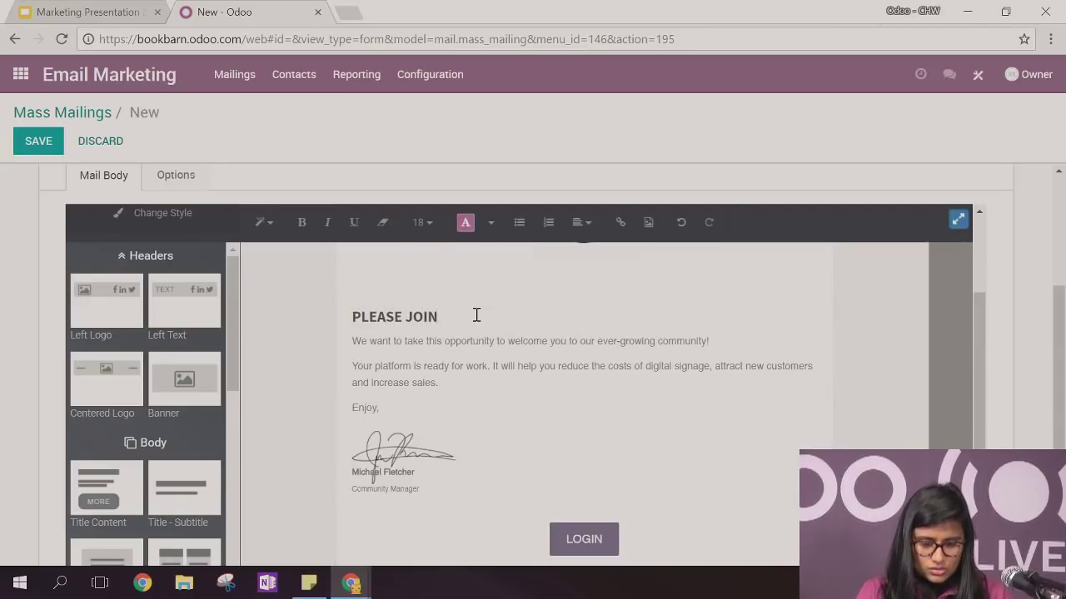
{"action": "type", "text": " US FOR YOUR A"}
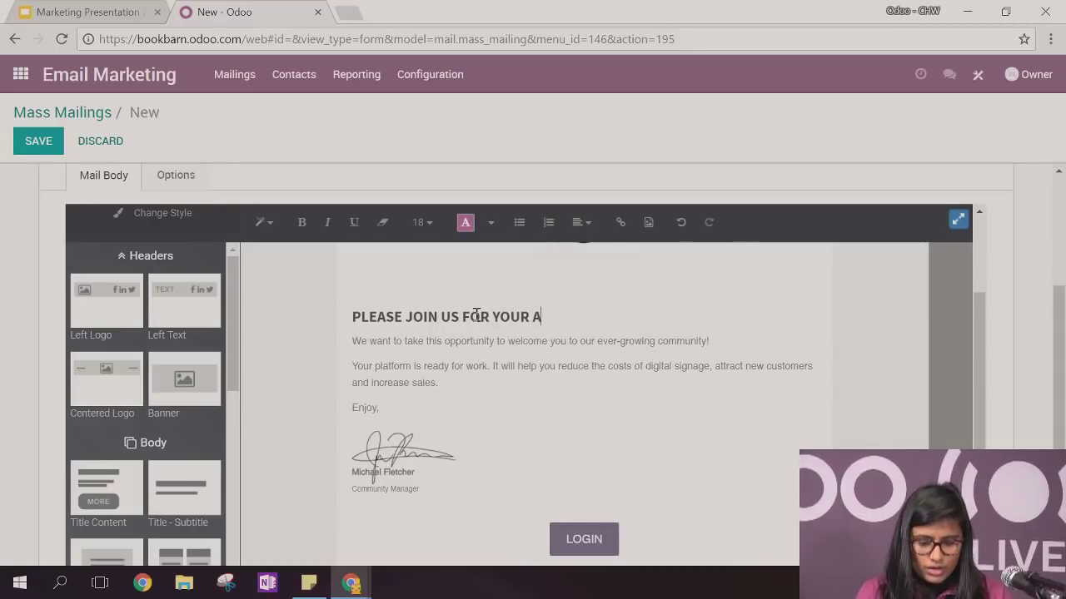
{"action": "type", "text": "NNUAL PARTY"}
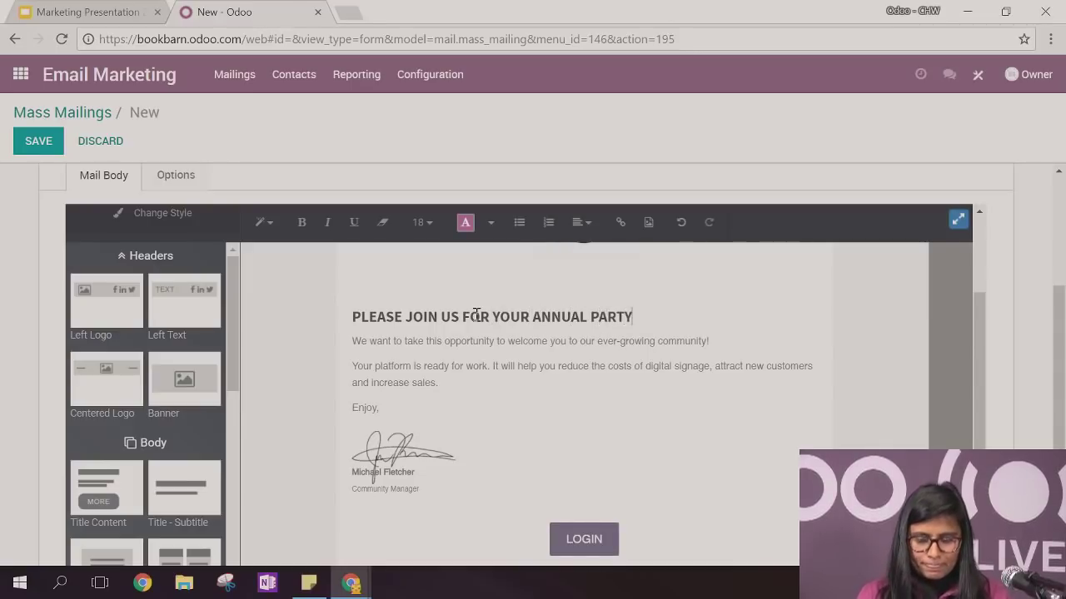
{"action": "left_click_drag", "start_coordinate": [982, 308], "coordinate": [988, 355]}
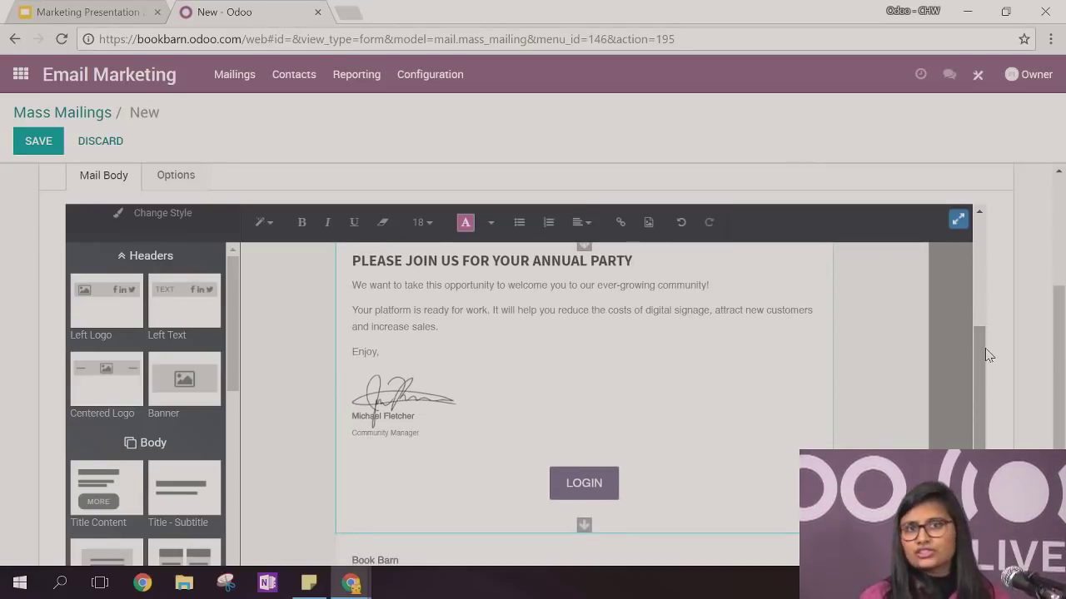
{"action": "left_click", "coordinate": [433, 414]}
{"action": "scroll", "coordinate": [588, 401], "scroll_direction": "down", "scroll_amount": 2}
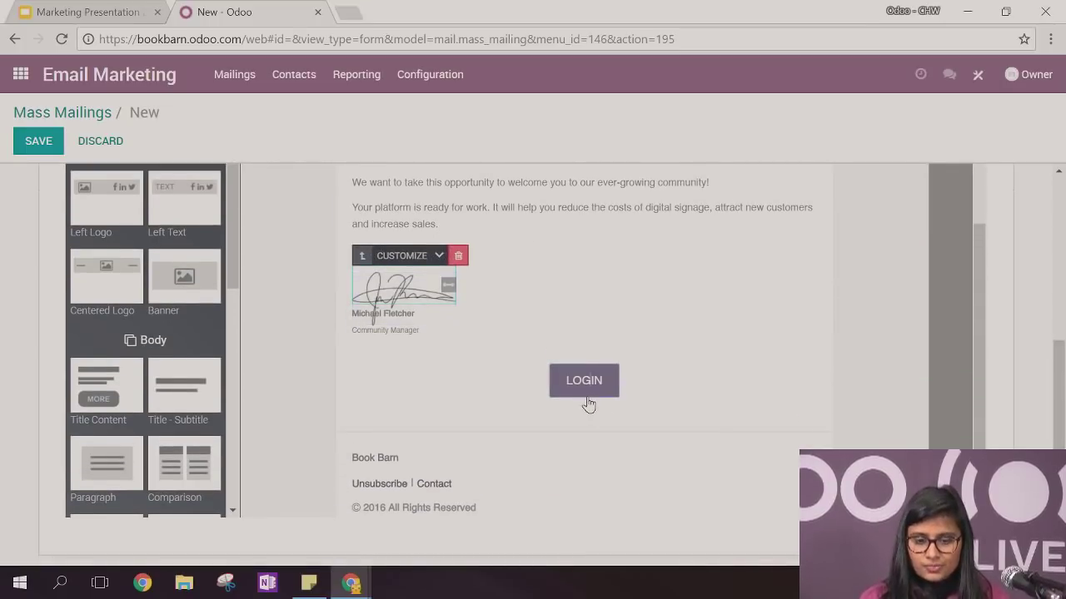
{"action": "left_click", "coordinate": [586, 392]}
{"action": "scroll", "coordinate": [450, 288], "scroll_direction": "up", "scroll_amount": 1}
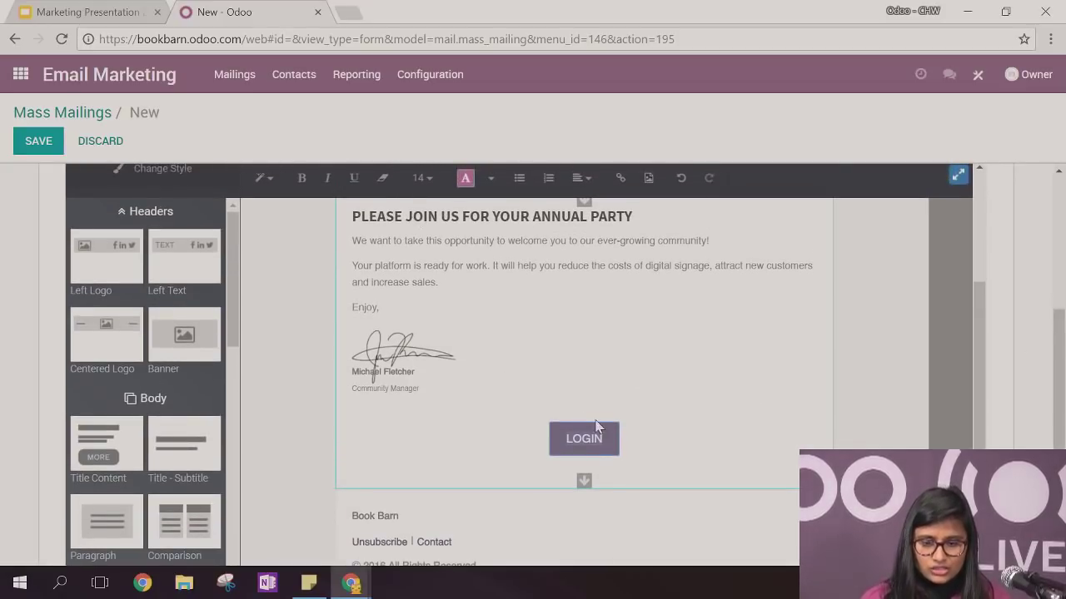
{"action": "left_click", "coordinate": [594, 447]}
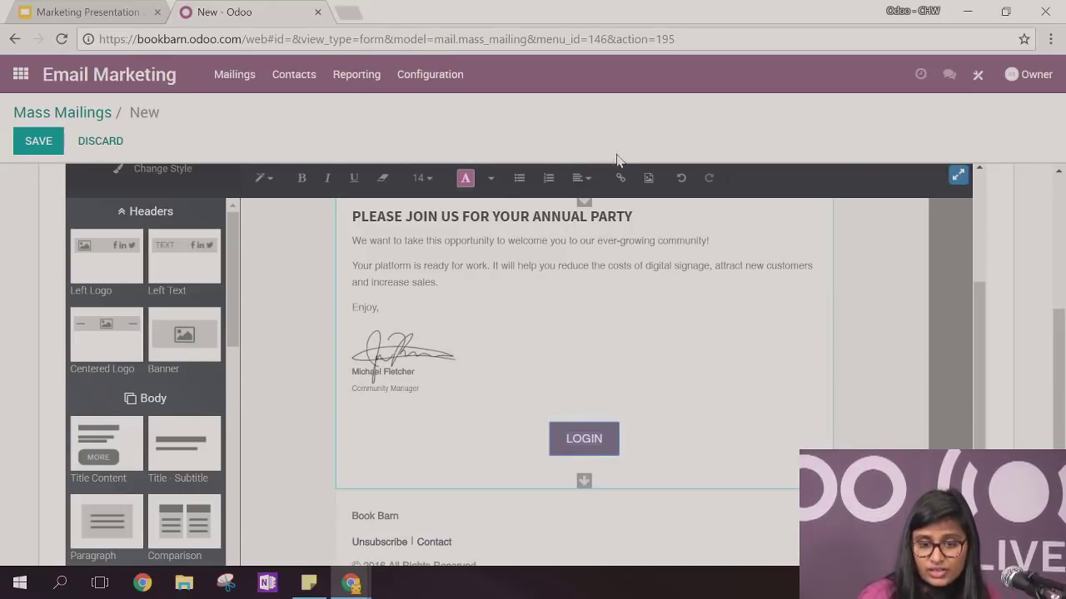
Insert an Event block between the Login button and the footer, and open the link settings of its Registration button
{"action": "scroll", "coordinate": [1064, 344], "scroll_direction": "down", "scroll_amount": 2}
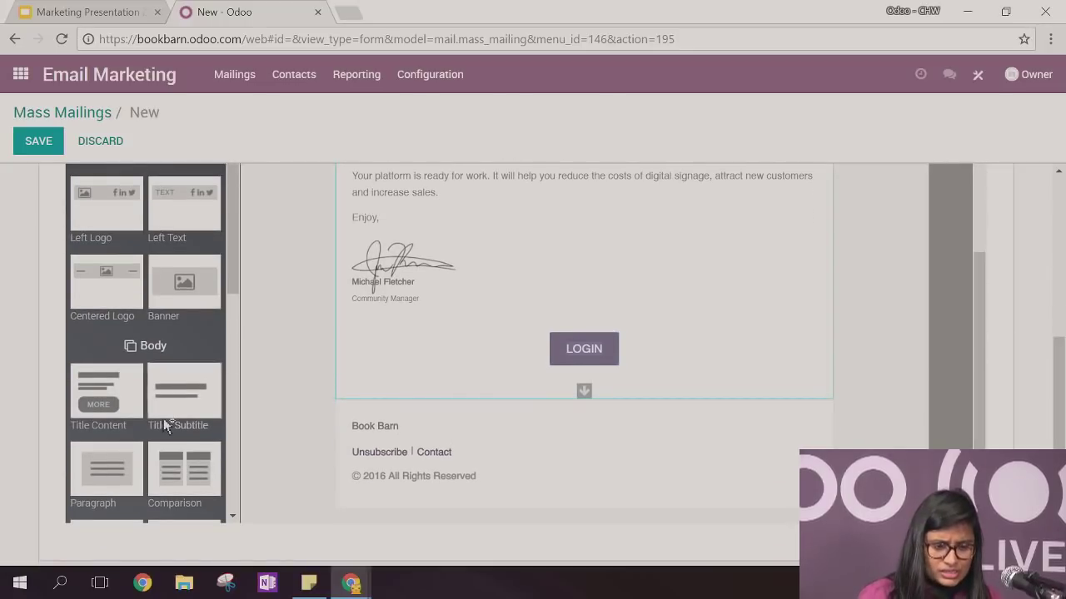
{"action": "left_click_drag", "start_coordinate": [236, 286], "coordinate": [221, 500]}
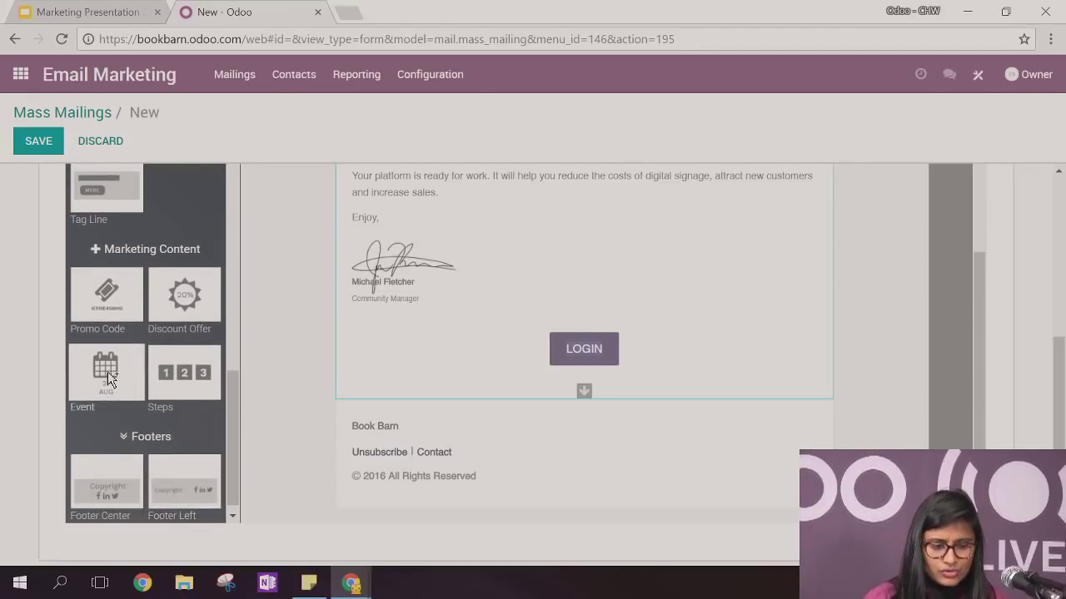
{"action": "left_click_drag", "start_coordinate": [107, 371], "coordinate": [491, 312]}
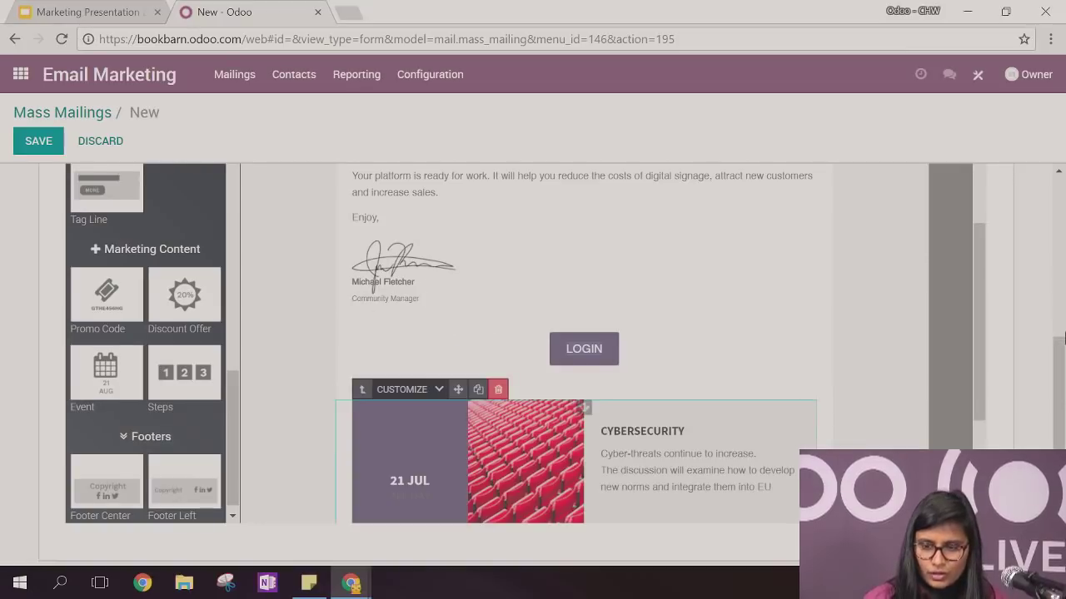
{"action": "left_click_drag", "start_coordinate": [979, 337], "coordinate": [973, 458]}
{"action": "double_click", "coordinate": [635, 366]}
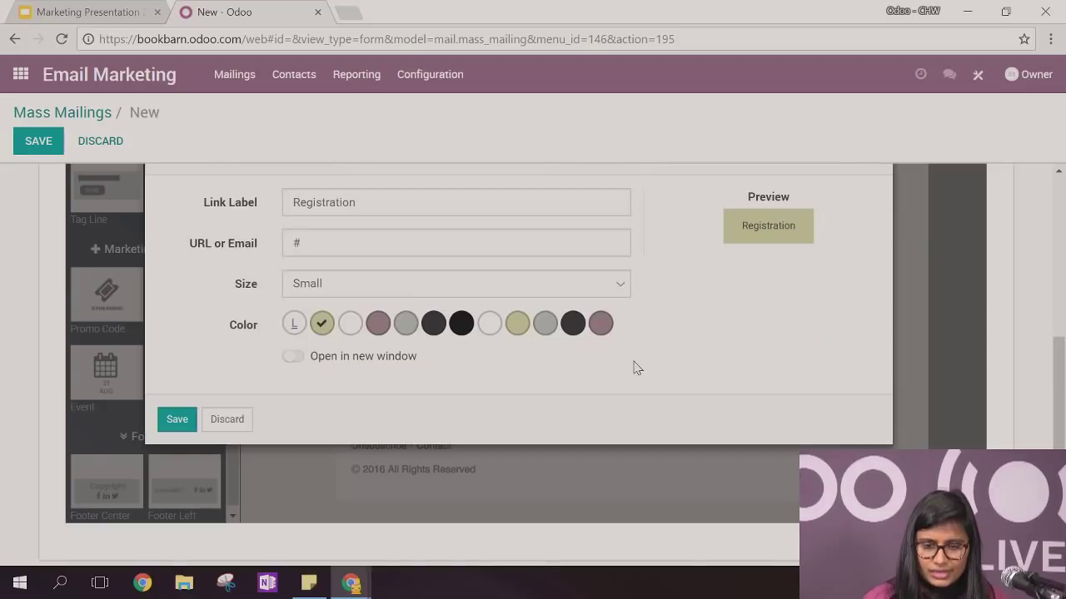
In a new browser tab, open the End of the bonanaza party event on bookbarn.odoo.com, publish it and reload the page
{"action": "left_click", "coordinate": [348, 15]}
{"action": "type", "text": "bookbarn.odoo.com"}
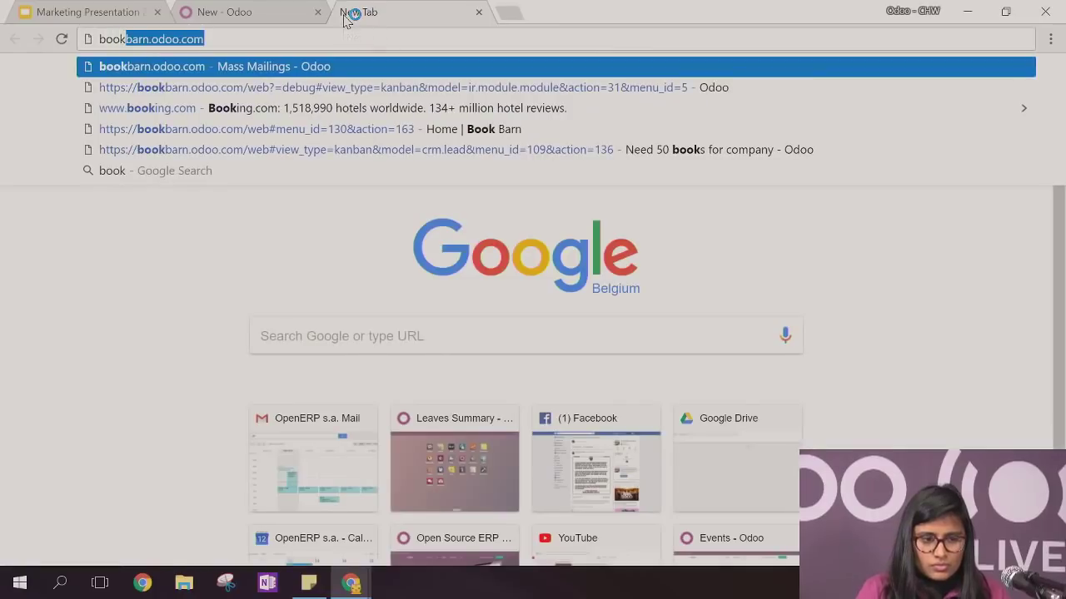
{"action": "key", "text": "Return"}
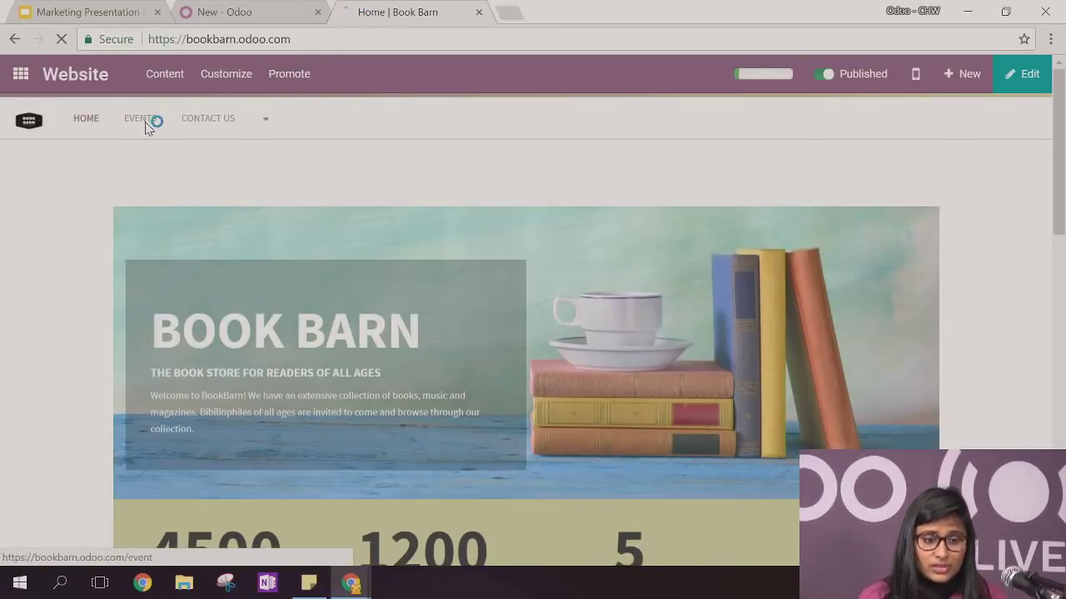
{"action": "left_click", "coordinate": [146, 125]}
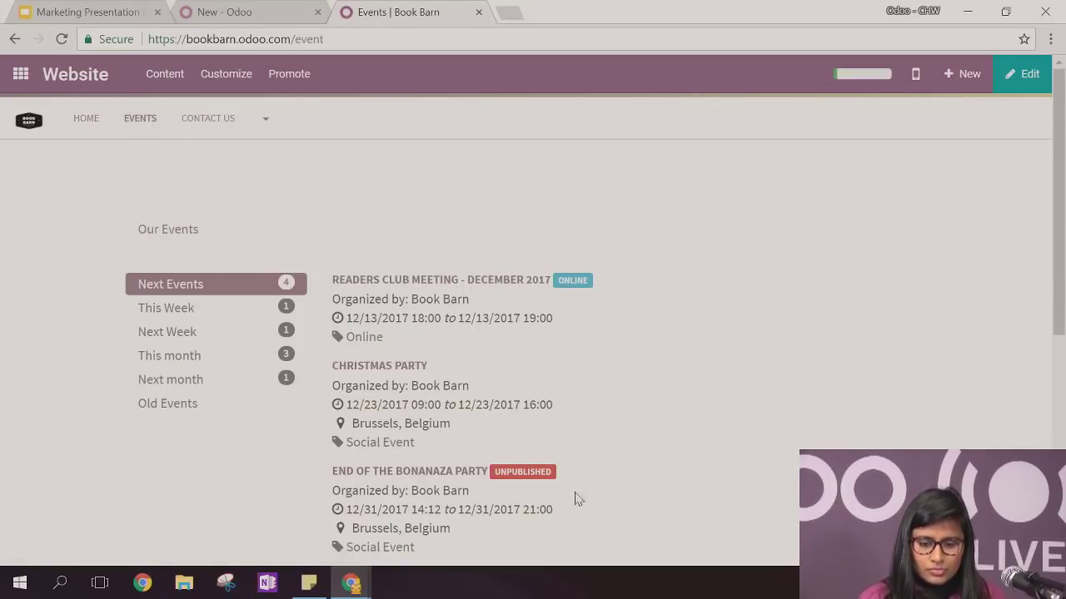
{"action": "left_click", "coordinate": [432, 472]}
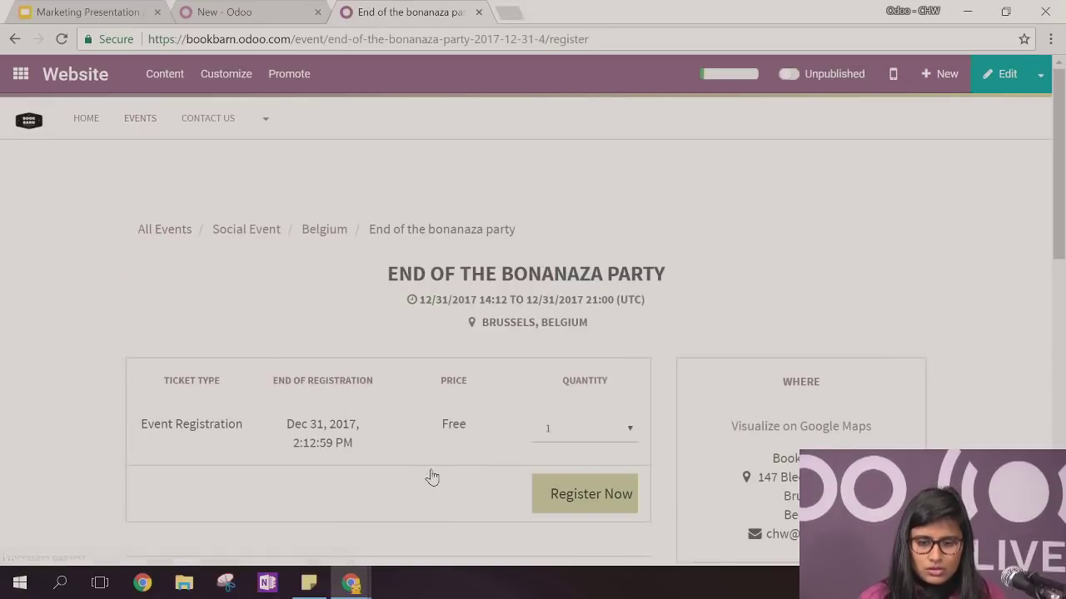
{"action": "left_click", "coordinate": [790, 75]}
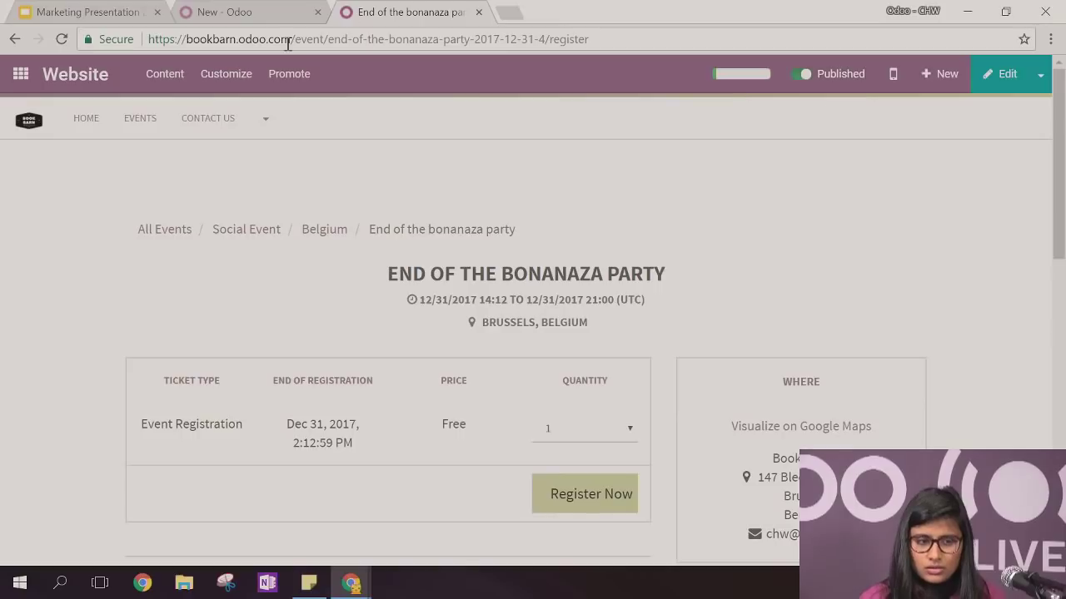
{"action": "left_click", "coordinate": [62, 40]}
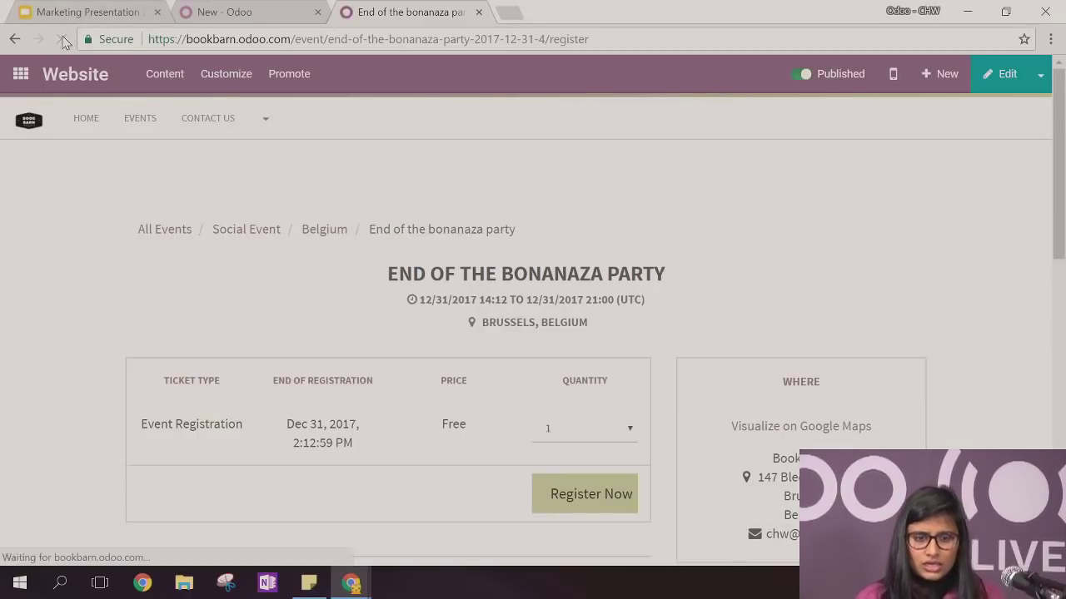
Copy the event registration page's URL into the Registration button's link in the mailing and save the link
{"action": "left_click", "coordinate": [516, 40]}
{"action": "key", "text": "ctrl+c"}
{"action": "left_click", "coordinate": [227, 12]}
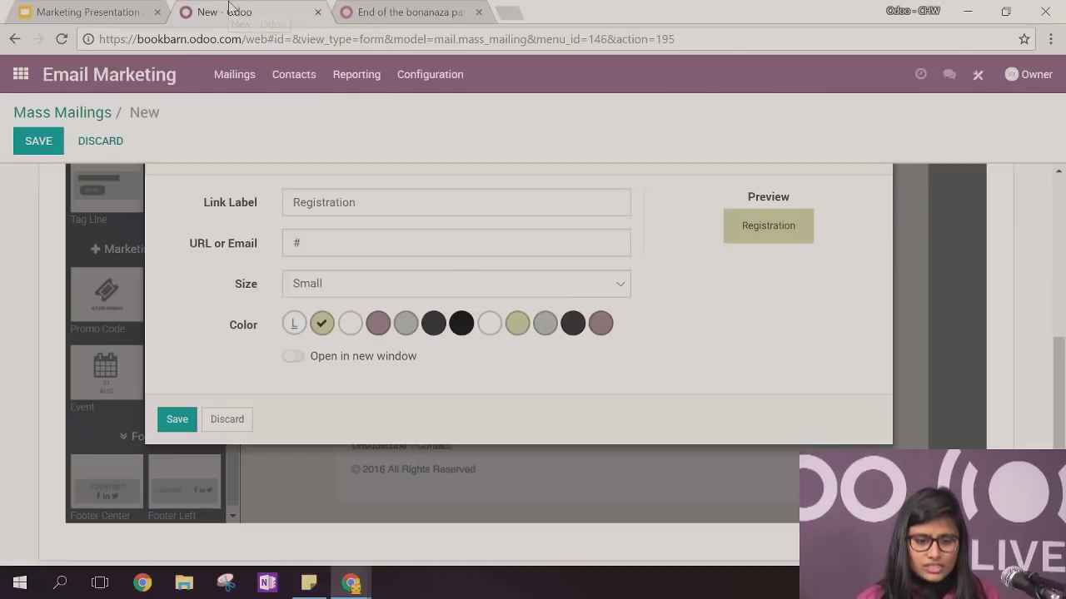
{"action": "double_click", "coordinate": [318, 243]}
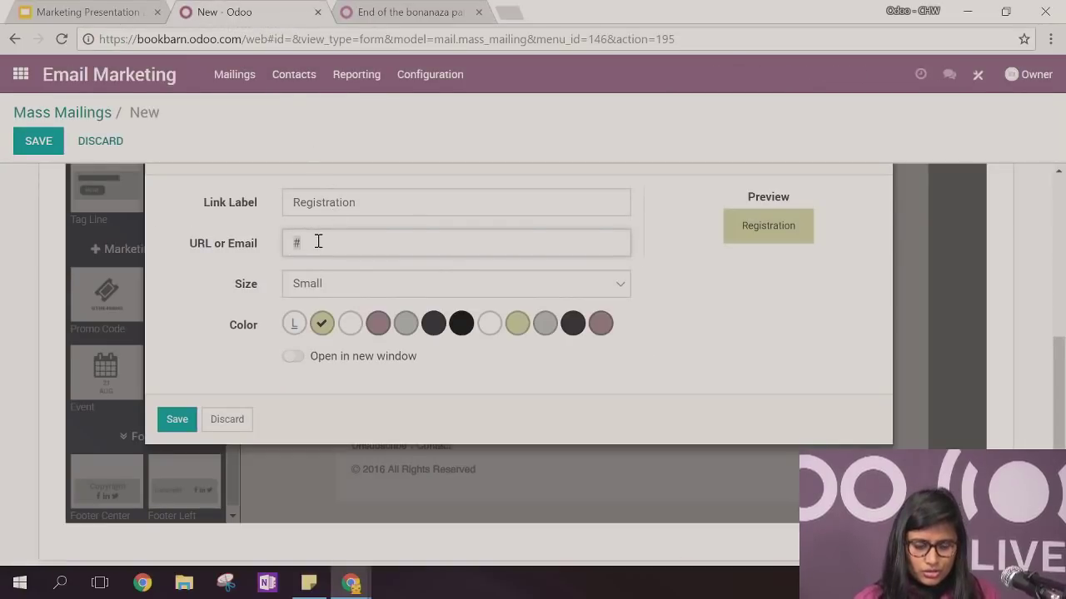
{"action": "key", "text": "ctrl+v"}
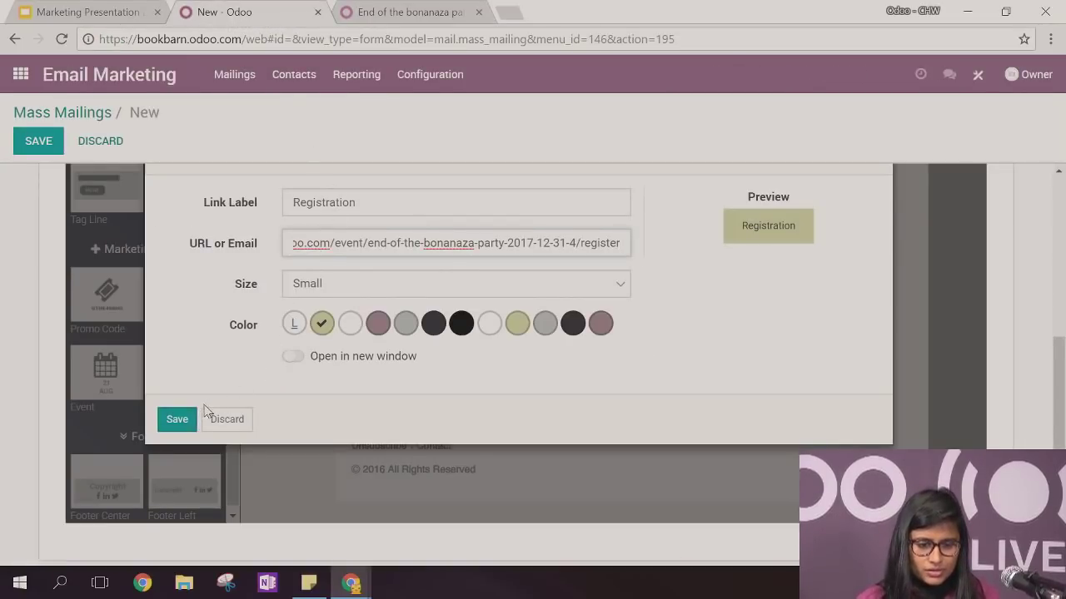
{"action": "left_click", "coordinate": [177, 422]}
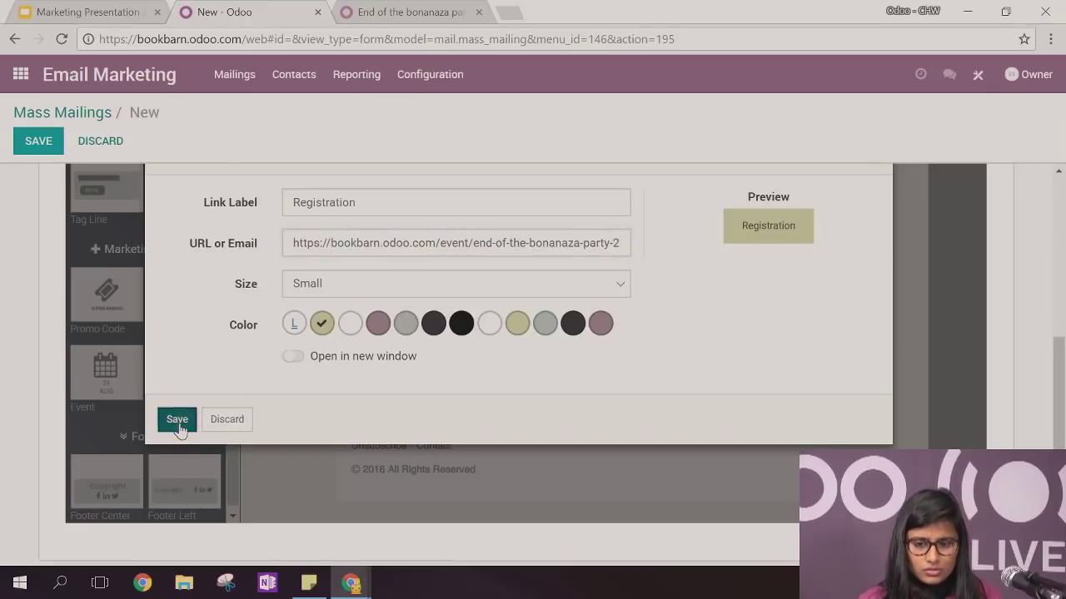
Change the date in the mail body's Event block to "31 DEC"
{"action": "left_click", "coordinate": [739, 410]}
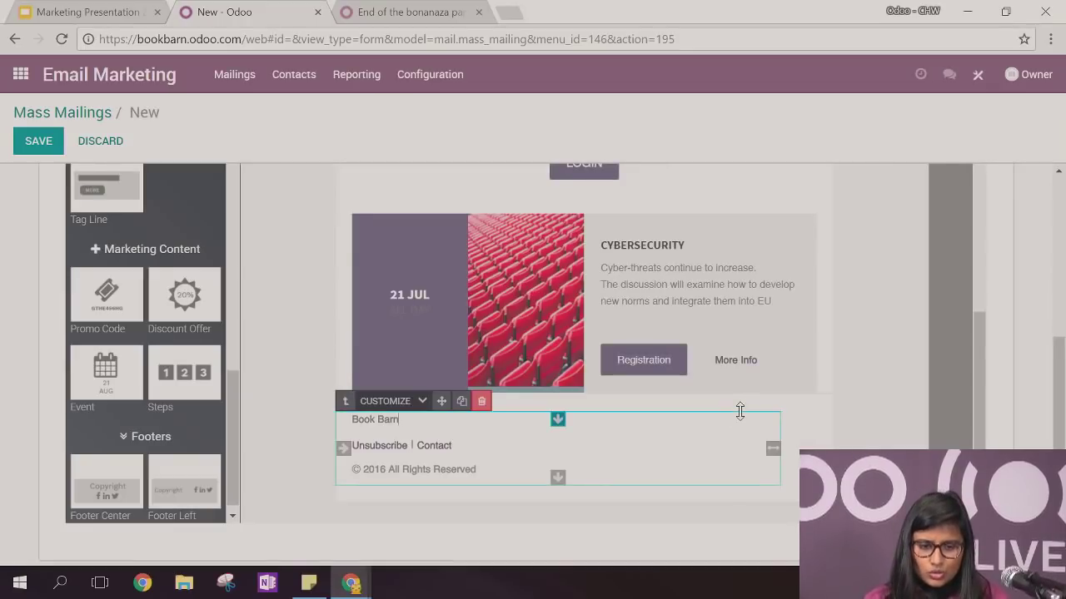
{"action": "left_click", "coordinate": [397, 289]}
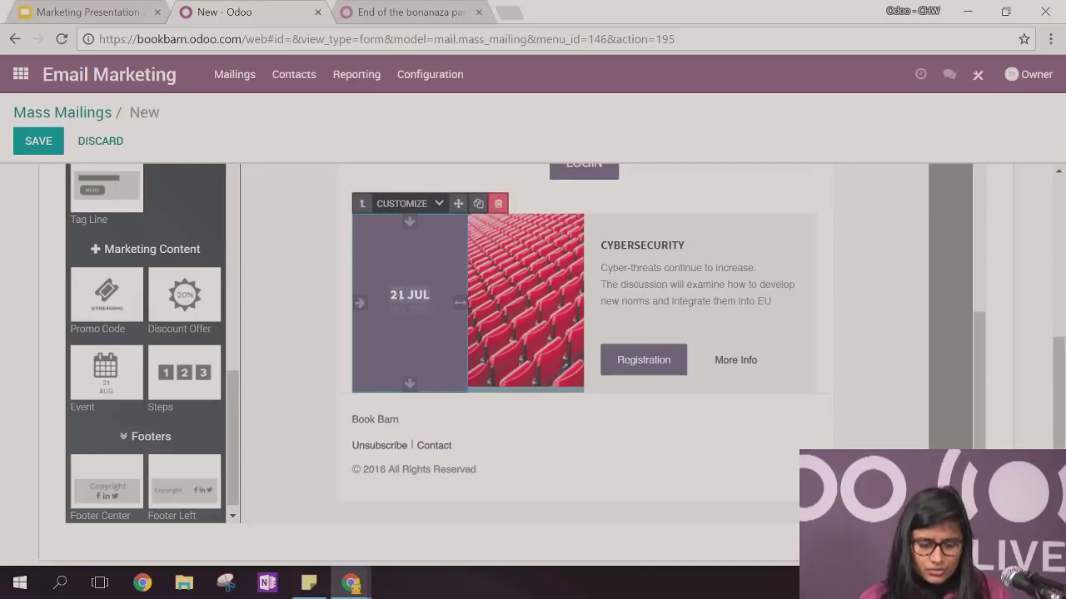
{"action": "triple_click", "coordinate": [397, 292]}
{"action": "type", "text": "31 DEC"}
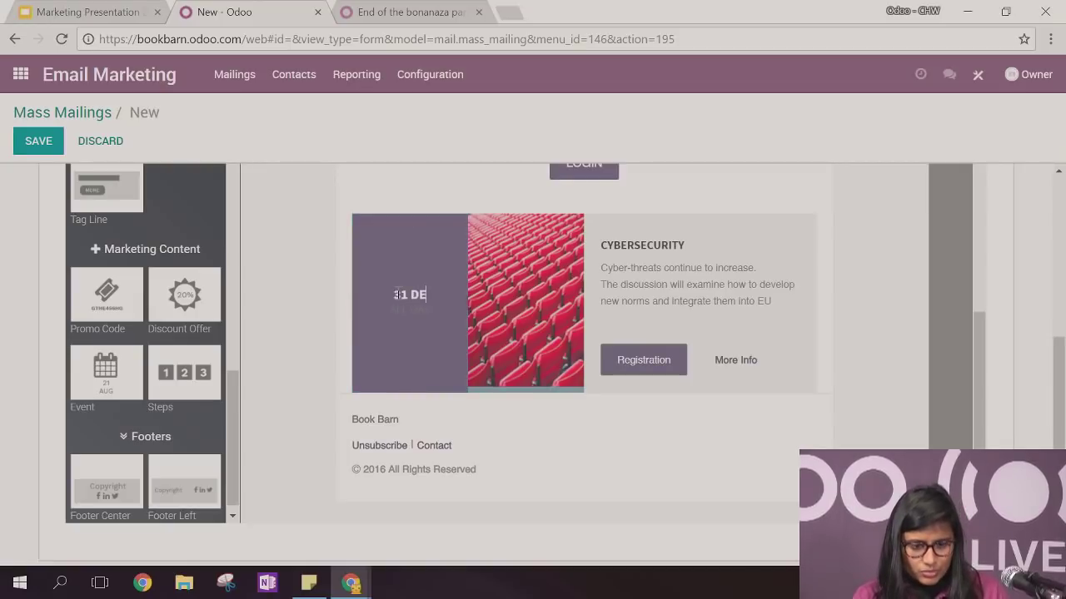
Replace the Event block's "Cybersecurity" title with "END OF THE YEAR PARTY"
{"action": "left_click", "coordinate": [641, 245]}
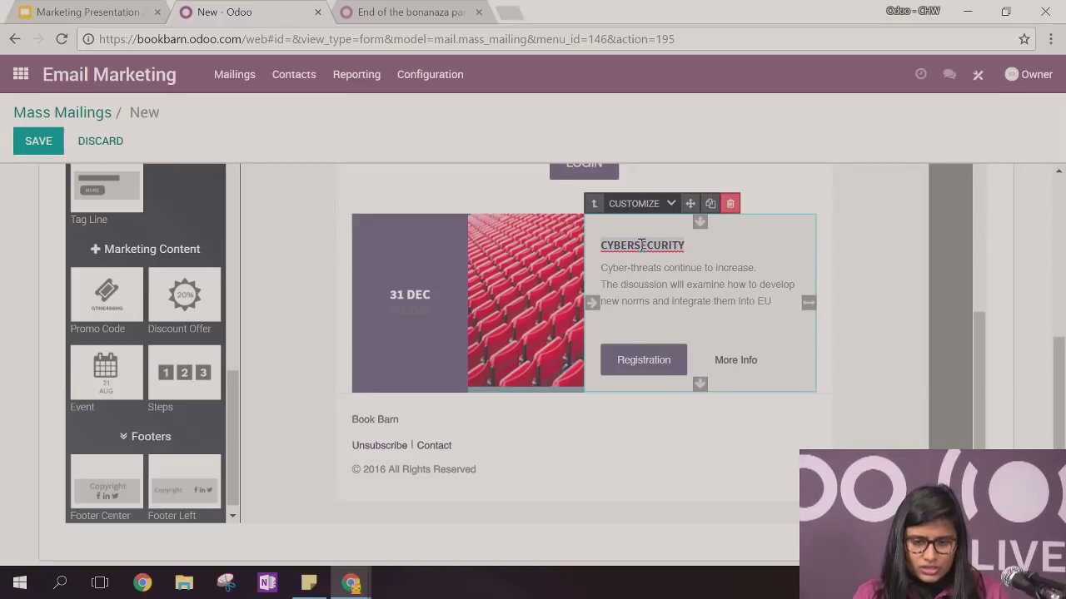
{"action": "triple_click", "coordinate": [641, 245]}
{"action": "type", "text": "END OF T"}
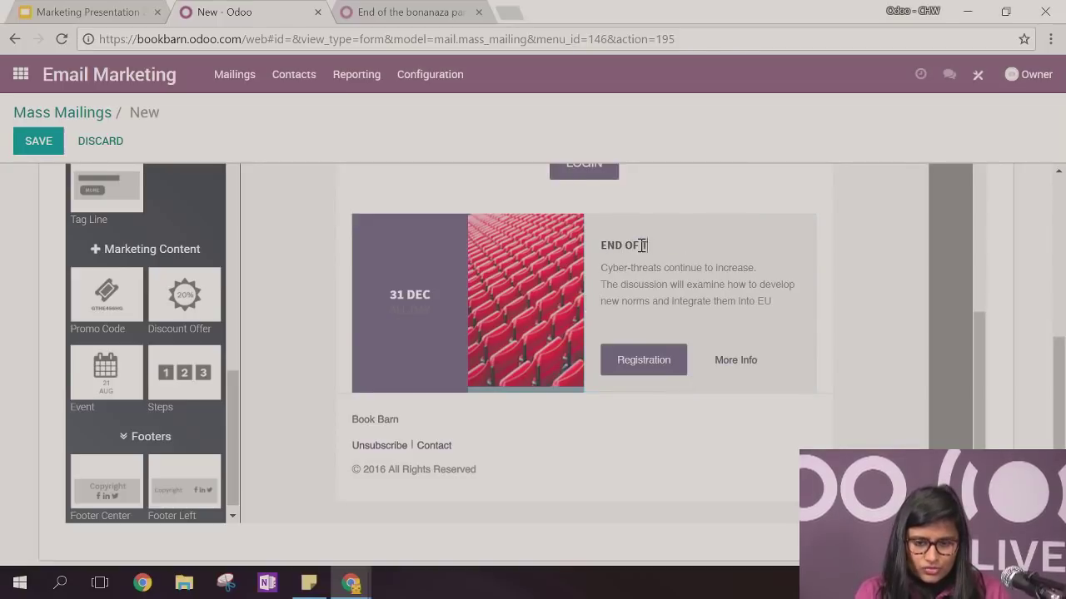
{"action": "type", "text": "HE YEAR PAR"}
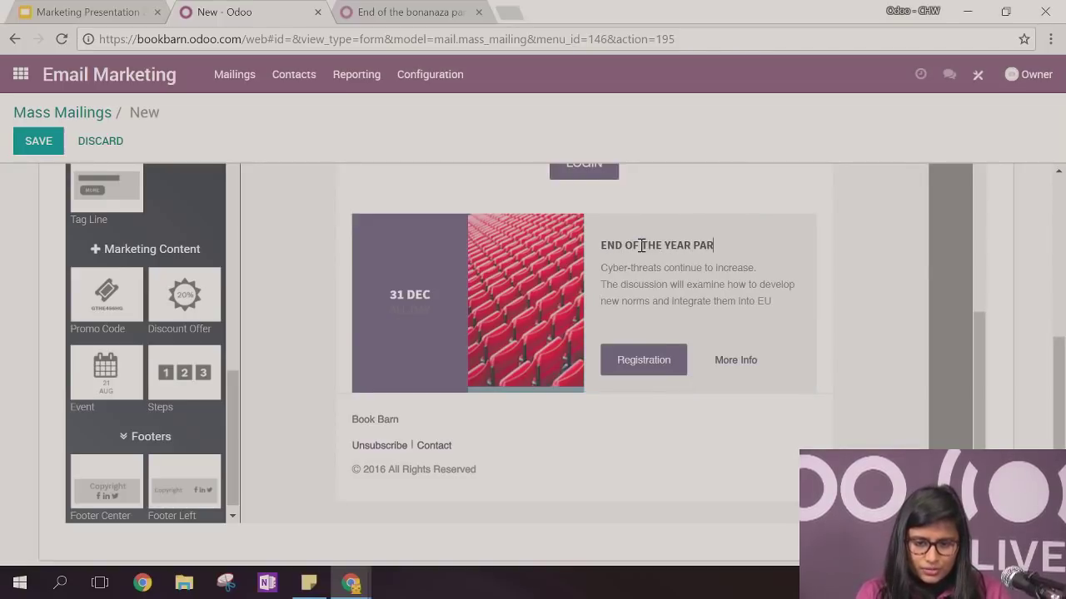
{"action": "type", "text": "TY"}
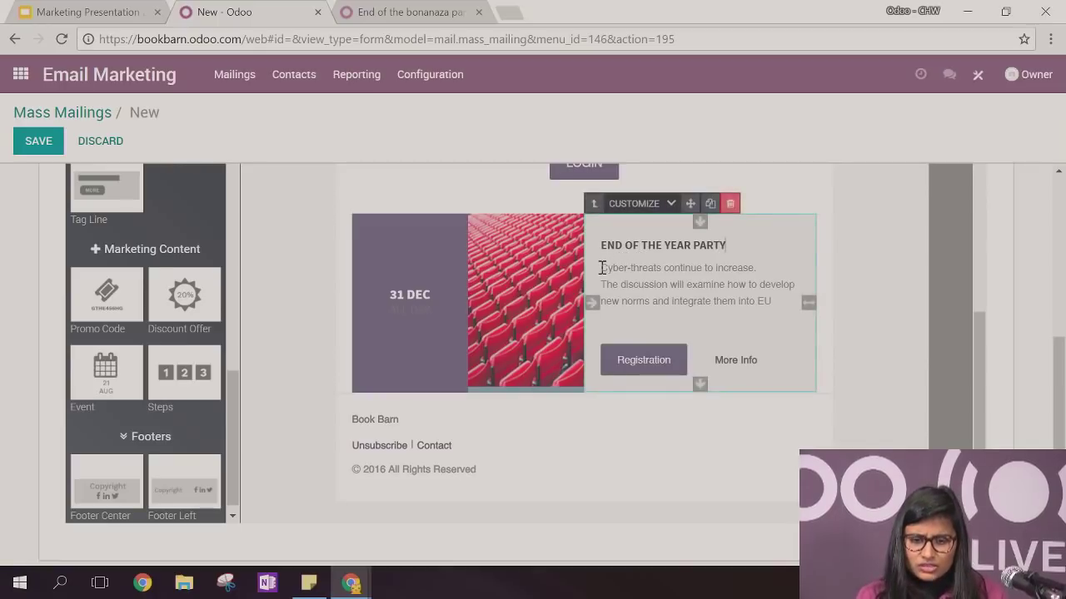
Delete the placeholder cyber-threats description and its leftover spacing from the Event block
{"action": "left_click_drag", "start_coordinate": [600, 267], "coordinate": [773, 304]}
{"action": "key", "text": "BackSpace"}
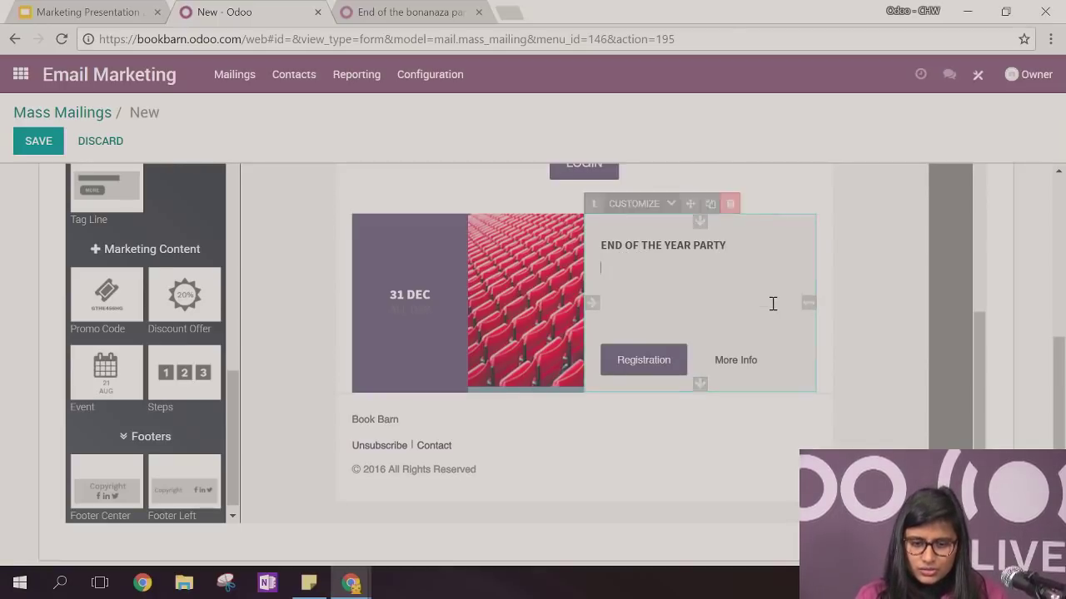
{"action": "key", "text": "BackSpace"}
{"action": "key", "text": "BackSpace"}
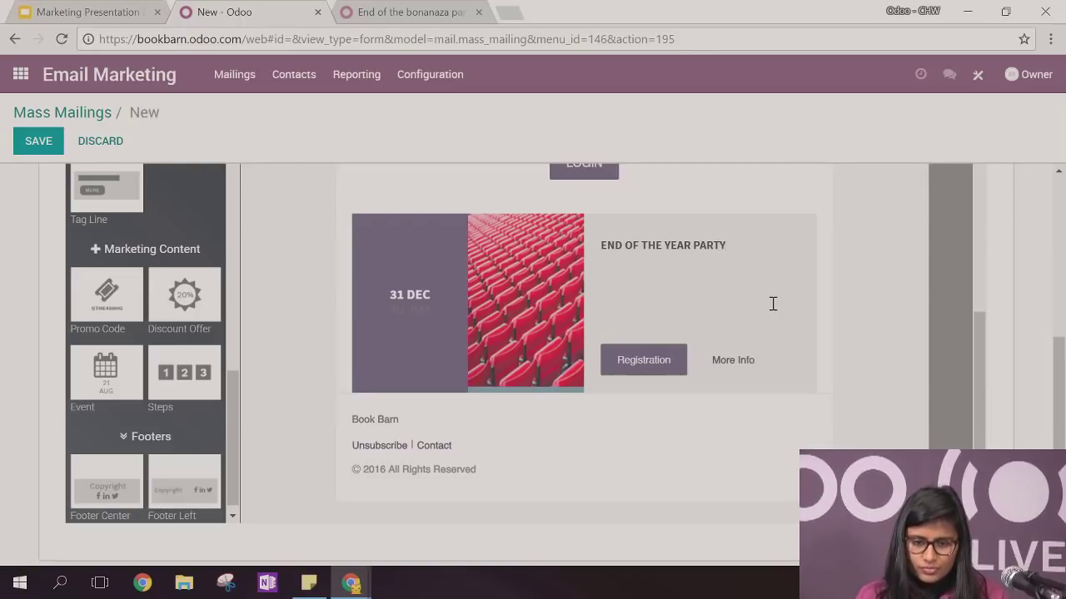
{"action": "left_click", "coordinate": [679, 315]}
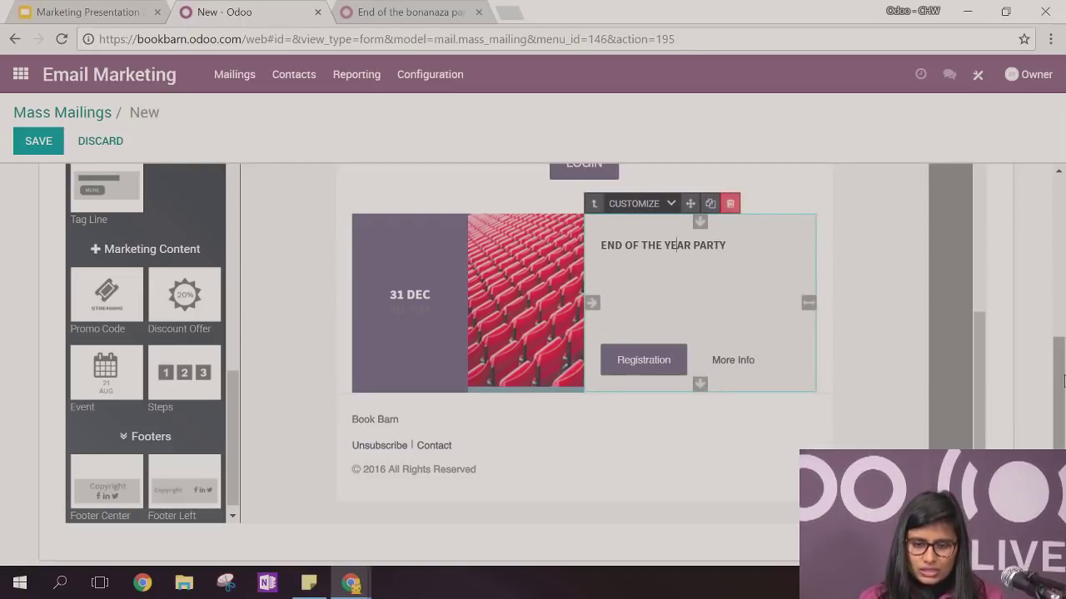
Check the finished mail body from the Event block up to the logo and save the mass mailing
{"action": "scroll", "coordinate": [979, 371], "scroll_direction": "up", "scroll_amount": 2}
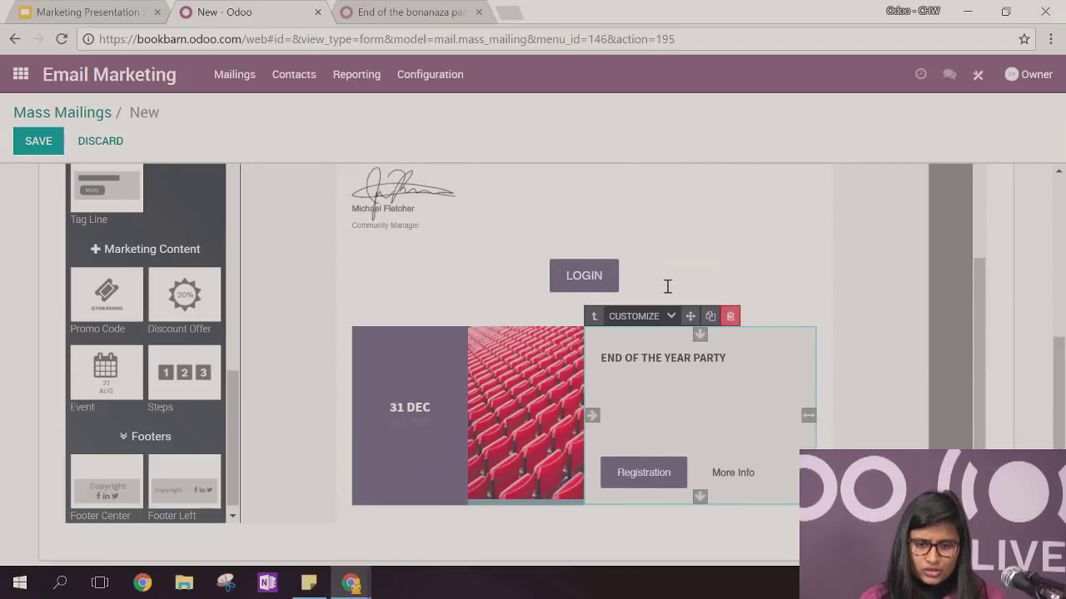
{"action": "left_click", "coordinate": [581, 275]}
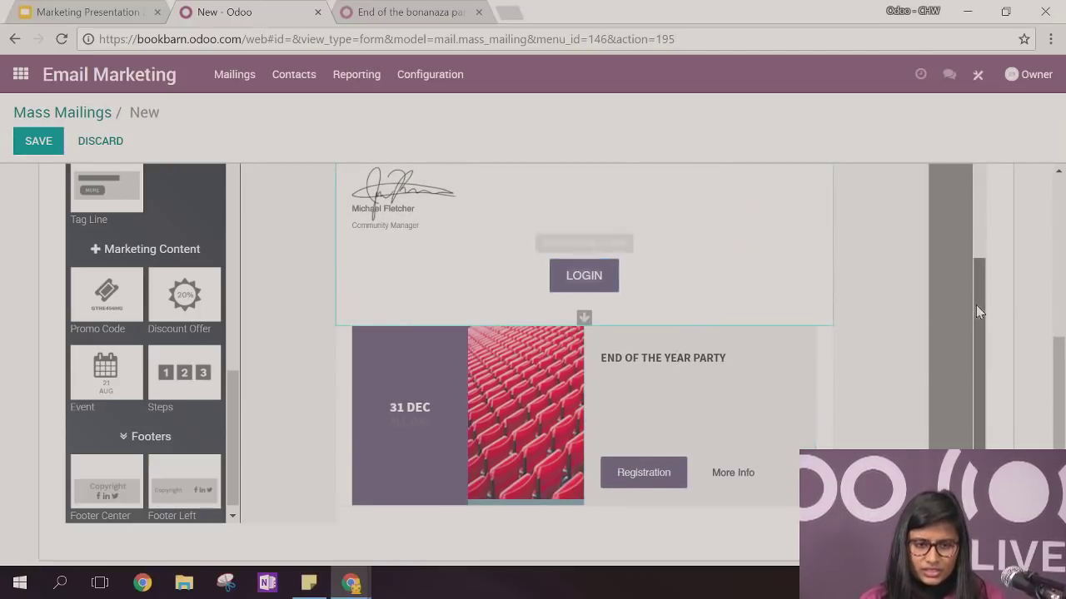
{"action": "left_click_drag", "start_coordinate": [976, 305], "coordinate": [999, 99]}
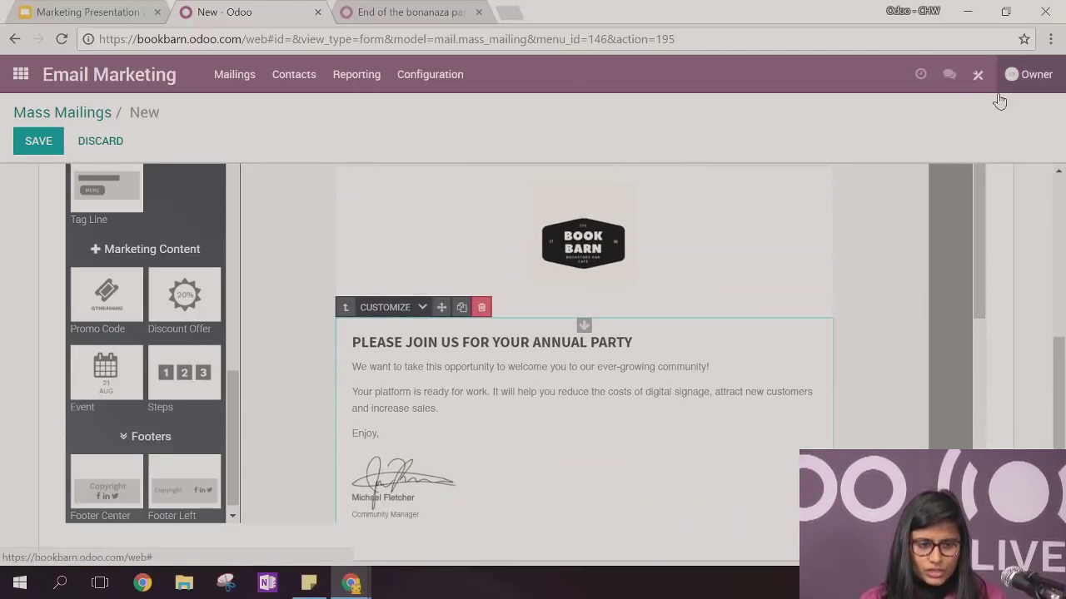
{"action": "left_click", "coordinate": [47, 144]}
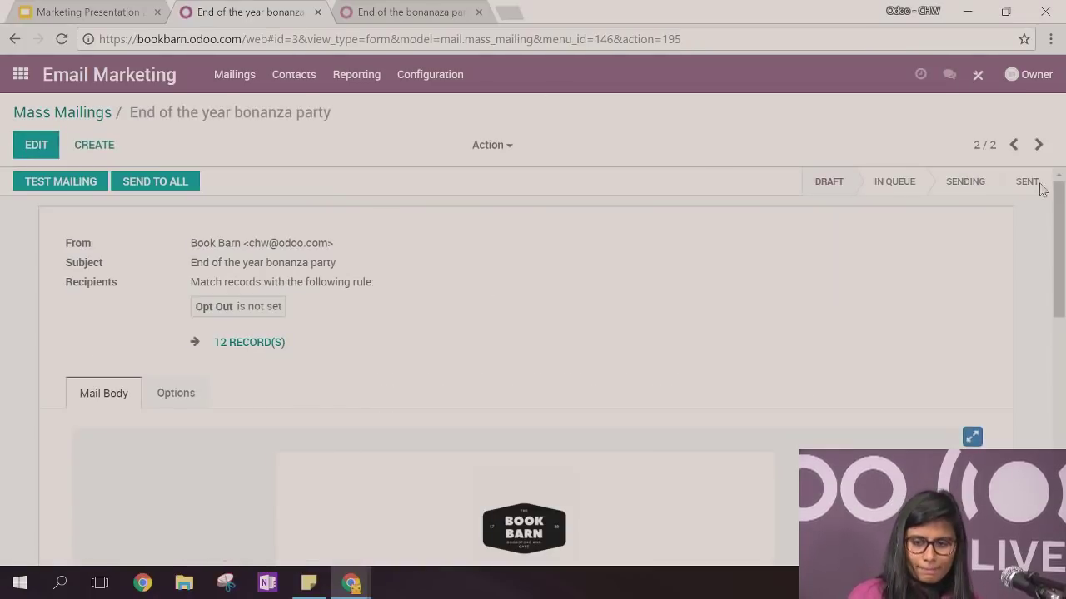
Send the End of the year bonanza party mailing to all recipients and confirm the sending
{"action": "left_click_drag", "start_coordinate": [1060, 213], "coordinate": [1050, 69]}
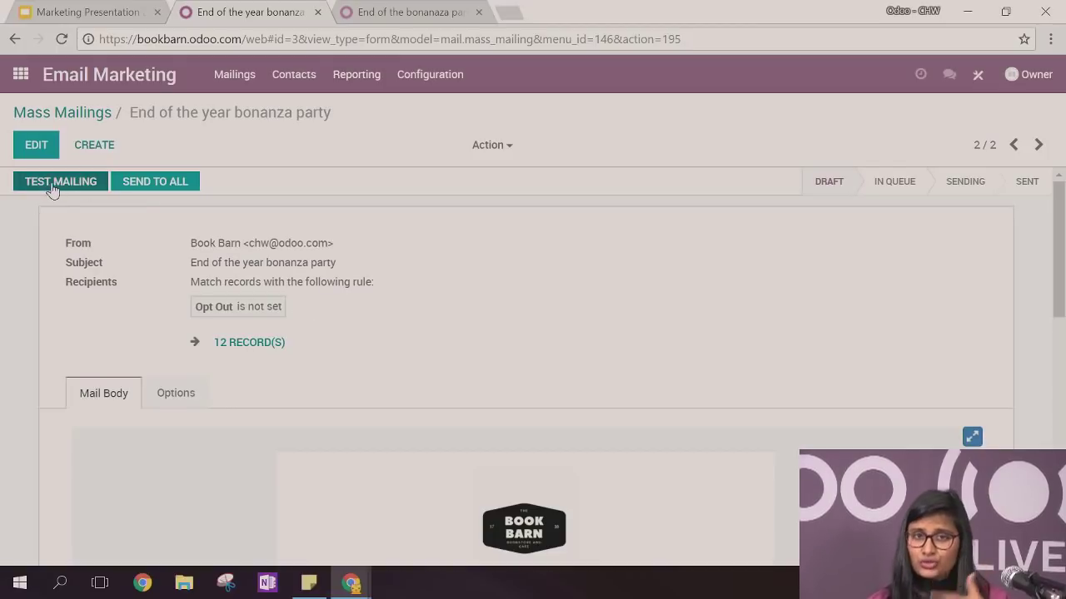
{"action": "left_click", "coordinate": [142, 182]}
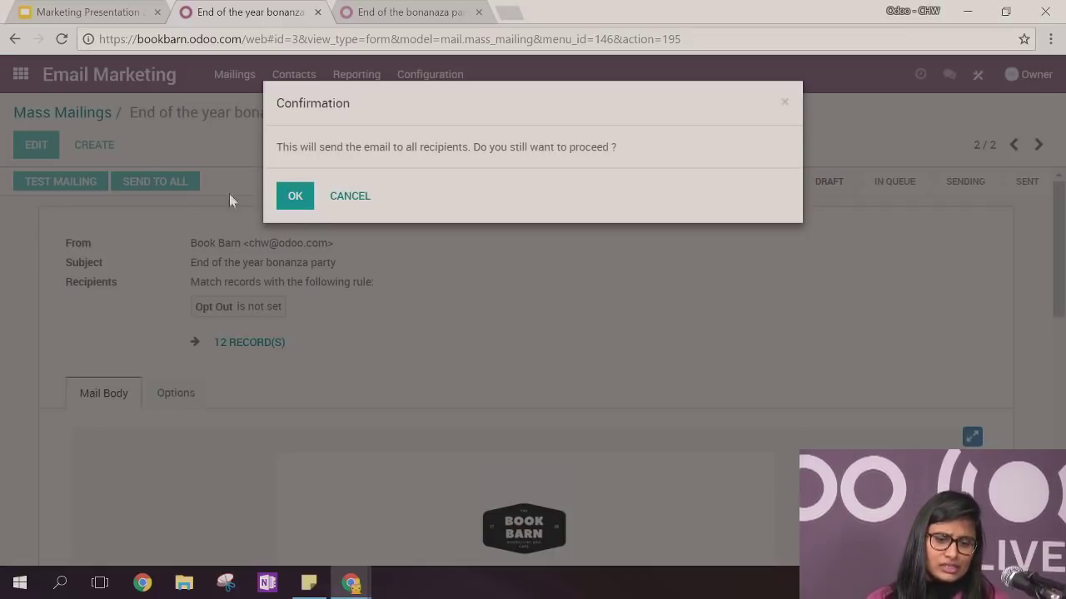
{"action": "left_click", "coordinate": [296, 196]}
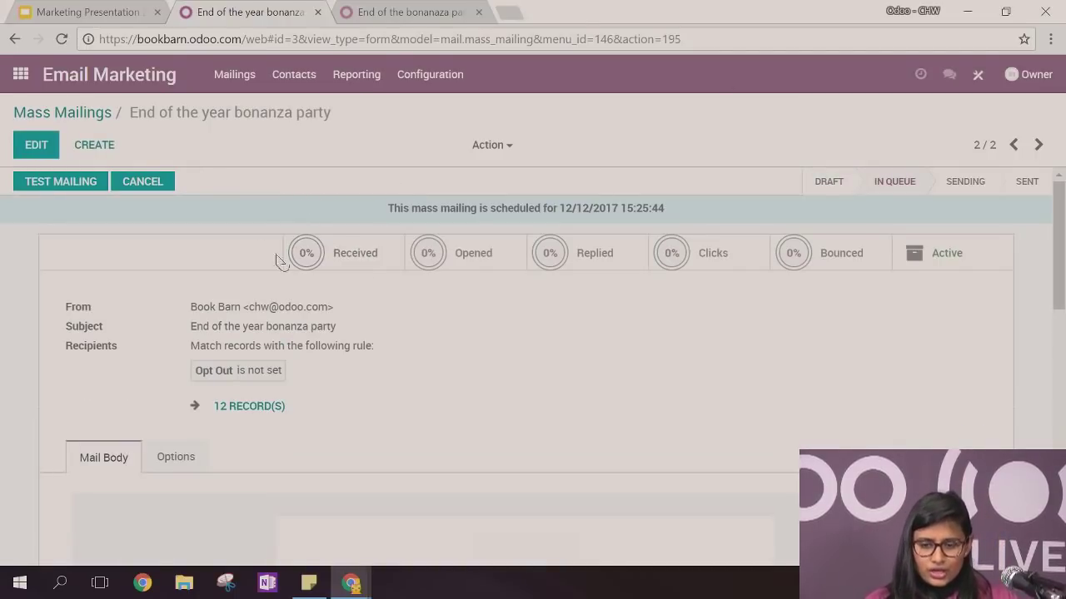
Examine the queued mailing's delivery statistics, recipients and mailing options
{"action": "left_click_drag", "start_coordinate": [1059, 235], "coordinate": [1060, 240]}
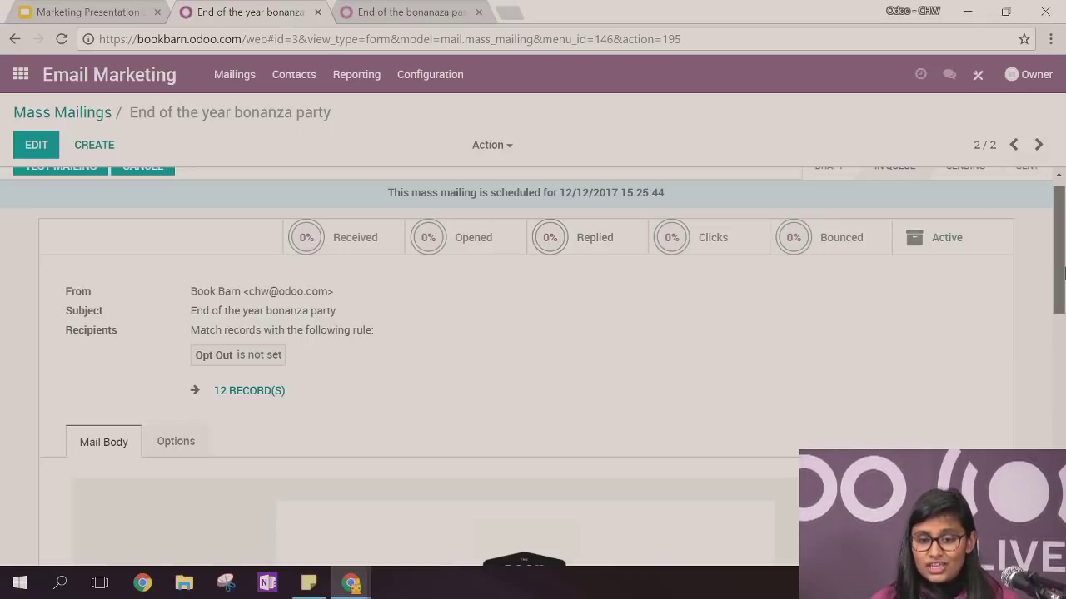
{"action": "scroll", "coordinate": [1062, 272], "scroll_direction": "up", "scroll_amount": 1}
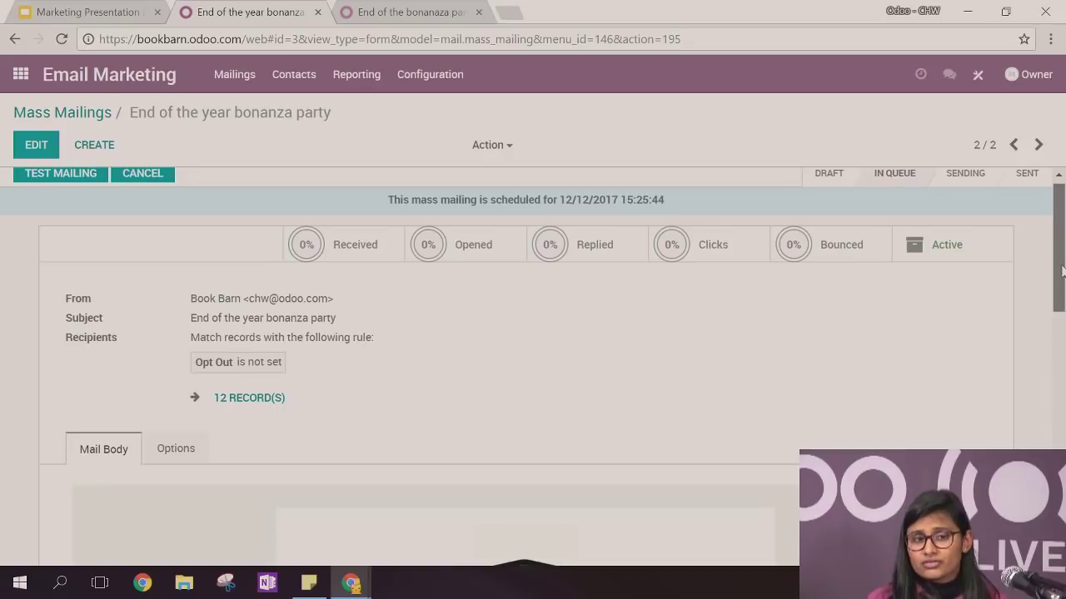
{"action": "scroll", "coordinate": [1063, 270], "scroll_direction": "up", "scroll_amount": 1}
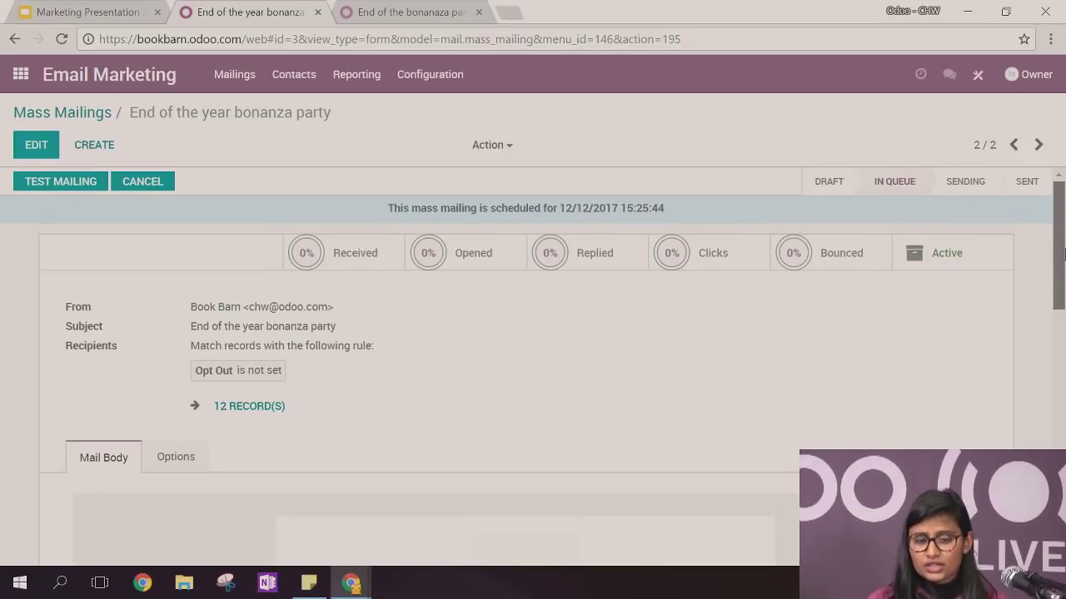
{"action": "scroll", "coordinate": [1063, 254], "scroll_direction": "down", "scroll_amount": 1}
{"action": "scroll", "coordinate": [1063, 283], "scroll_direction": "down", "scroll_amount": 1}
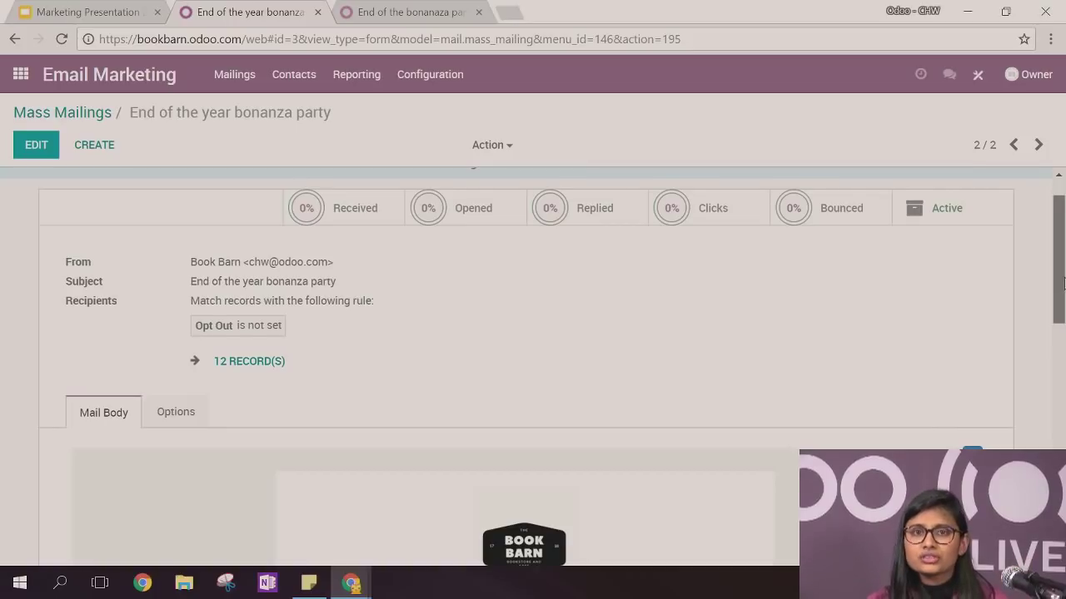
{"action": "scroll", "coordinate": [1063, 283], "scroll_direction": "down", "scroll_amount": 2}
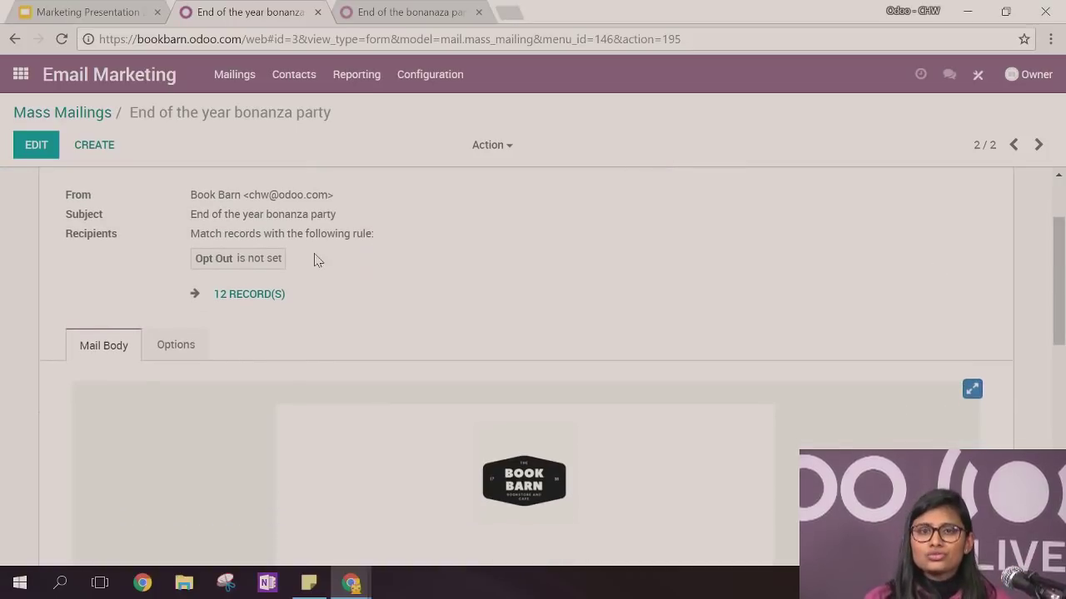
{"action": "left_click", "coordinate": [176, 348]}
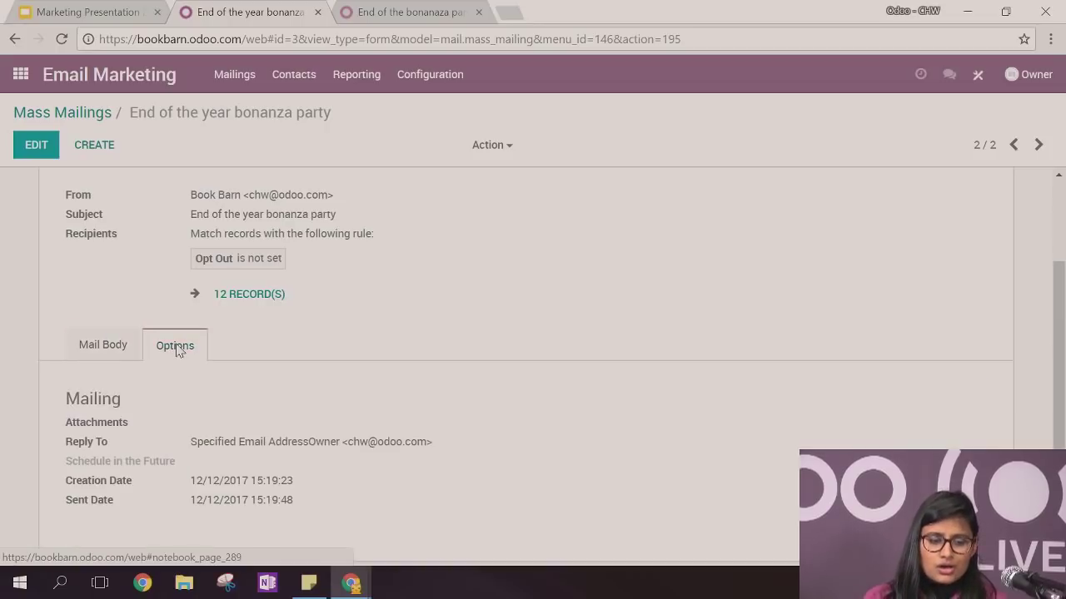
{"action": "scroll", "coordinate": [1064, 415], "scroll_direction": "down", "scroll_amount": 1}
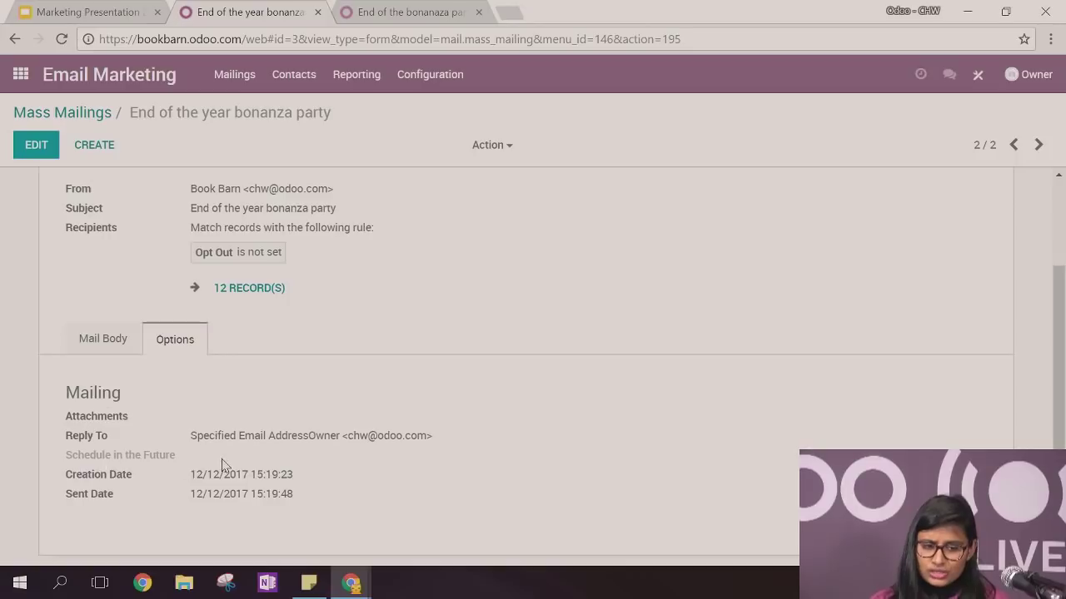
Edit the mailing to schedule it in the future for 12/30/2017 and save the change
{"action": "left_click", "coordinate": [37, 145]}
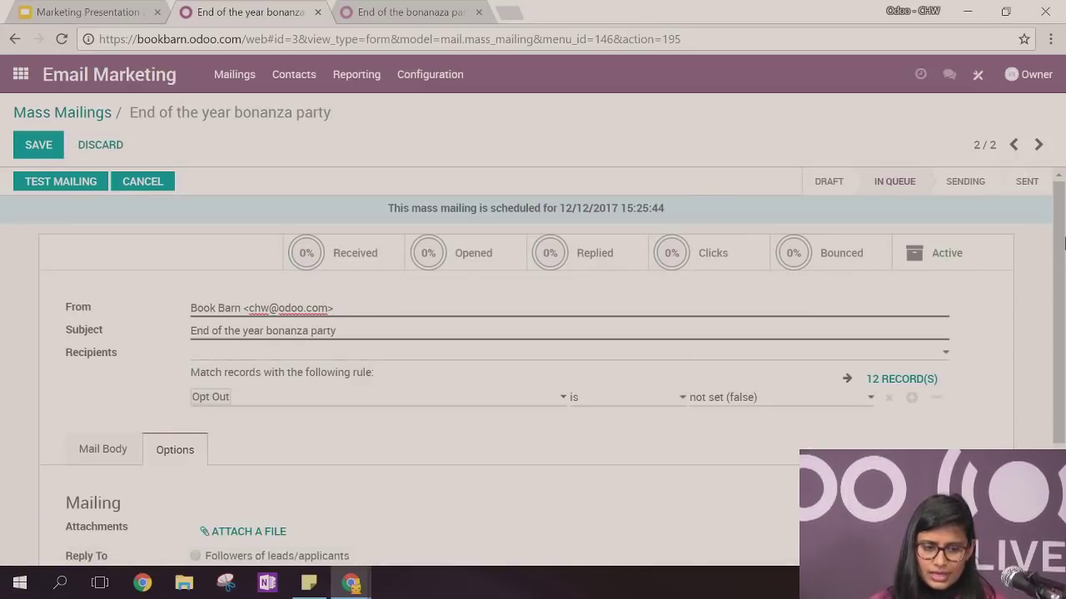
{"action": "scroll", "coordinate": [214, 319], "scroll_direction": "down", "scroll_amount": 1}
{"action": "left_click_drag", "start_coordinate": [1058, 333], "coordinate": [1058, 413]}
{"action": "left_click", "coordinate": [225, 457]}
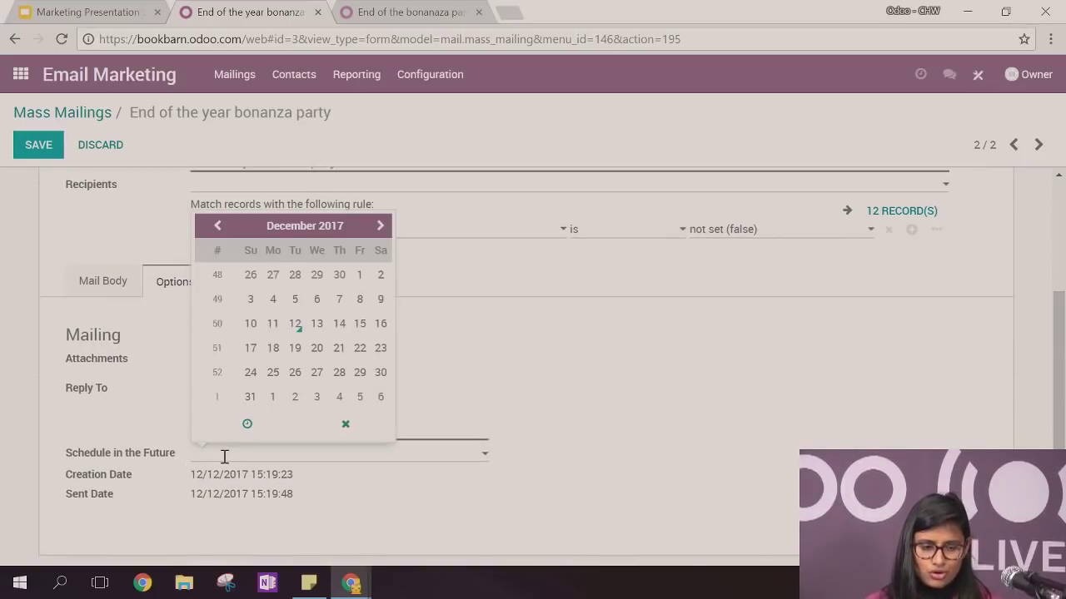
{"action": "left_click", "coordinate": [381, 374]}
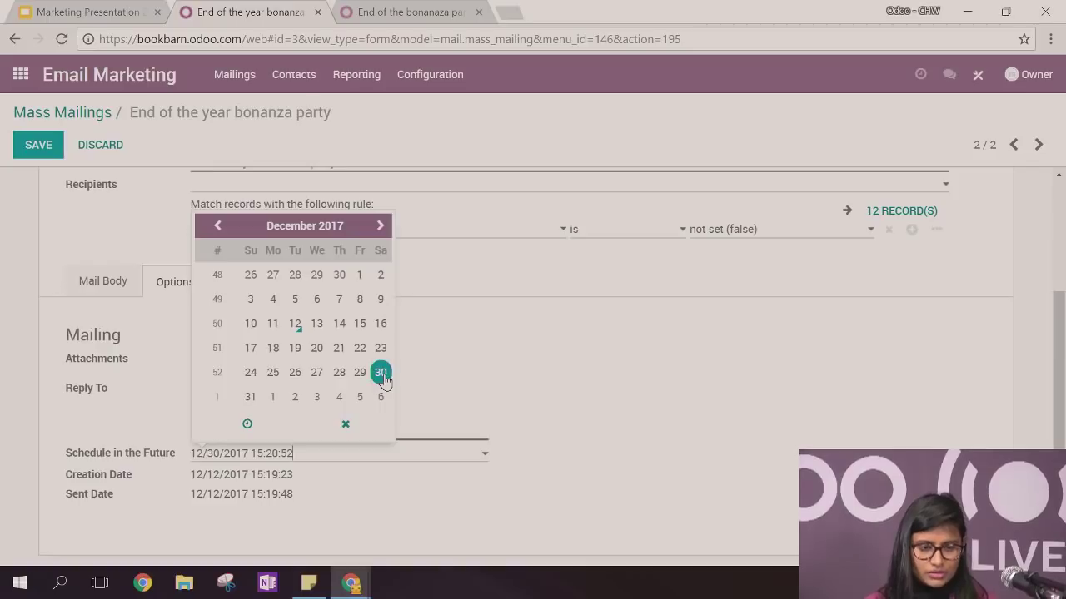
{"action": "left_click", "coordinate": [474, 516]}
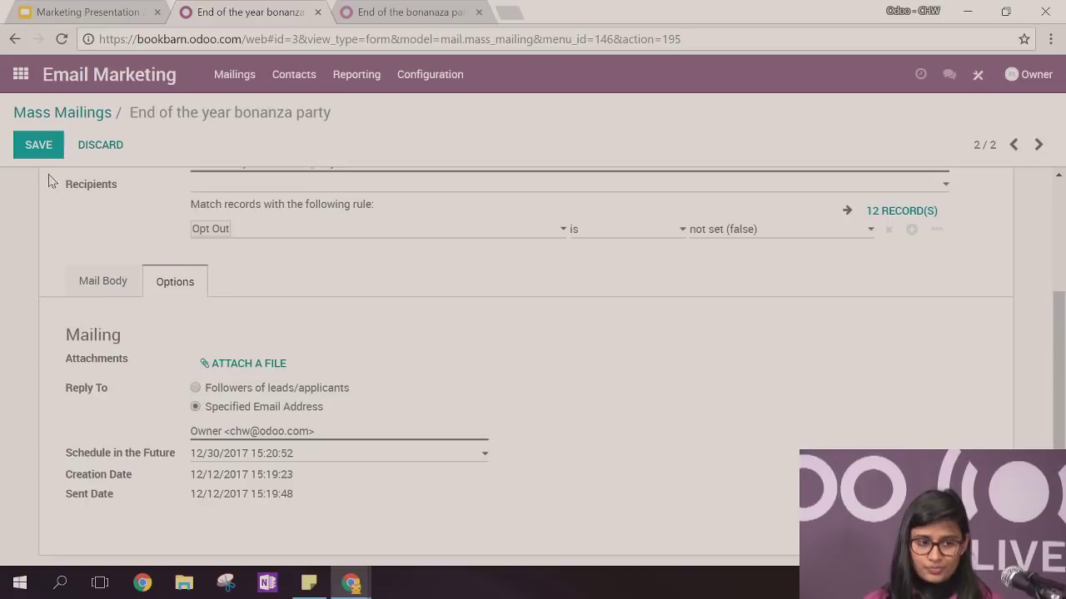
{"action": "left_click", "coordinate": [48, 146]}
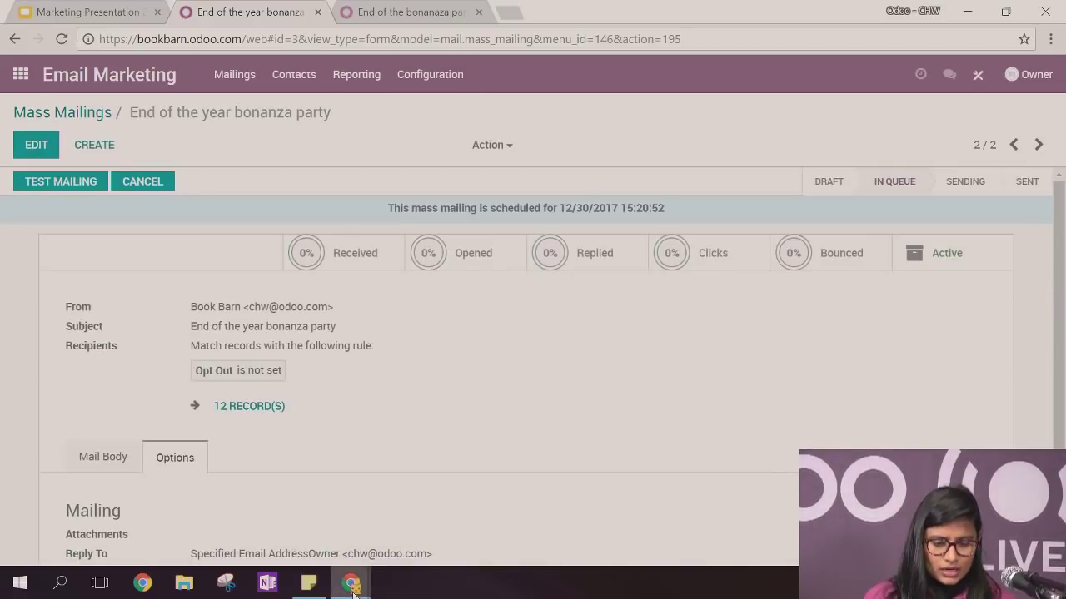
Switch to the browser window with the public Book Barn website and look over its homepage
{"action": "mouse_move", "coordinate": [350, 583]}
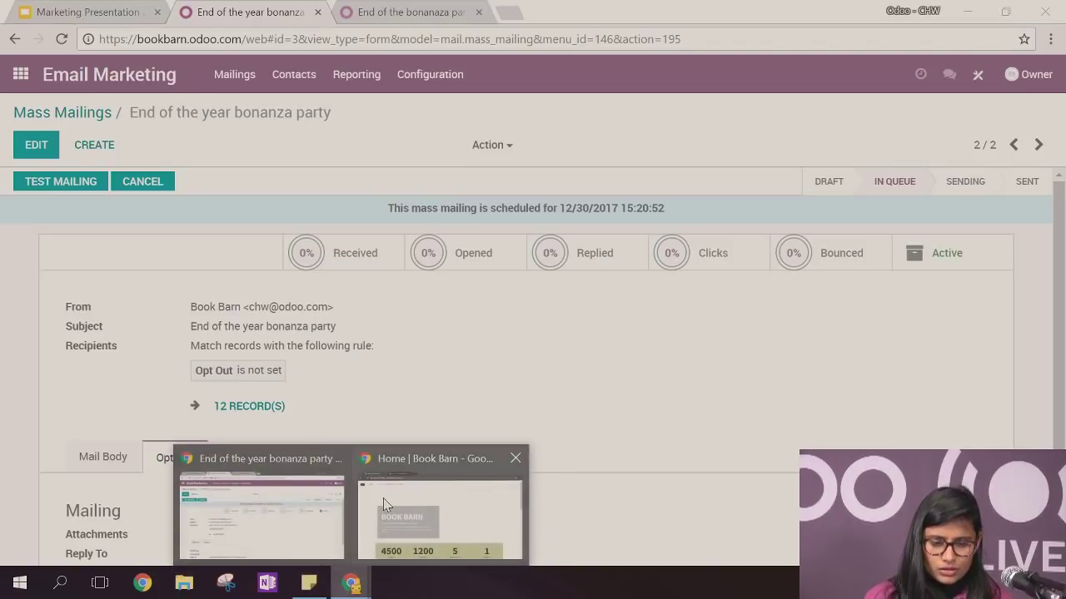
{"action": "left_click", "coordinate": [383, 498]}
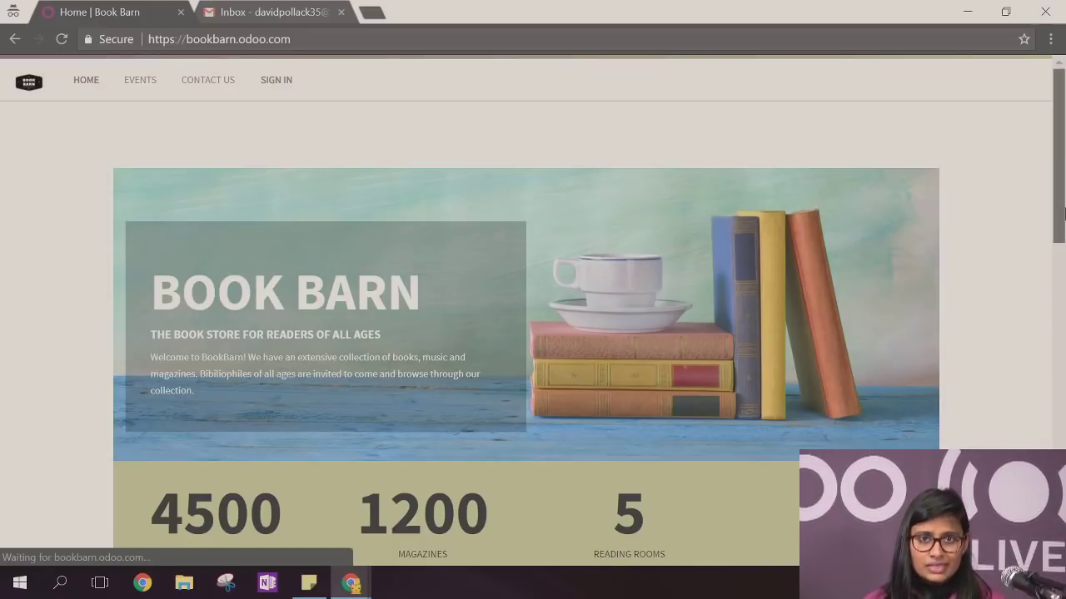
{"action": "left_click_drag", "start_coordinate": [1064, 215], "coordinate": [1062, 246]}
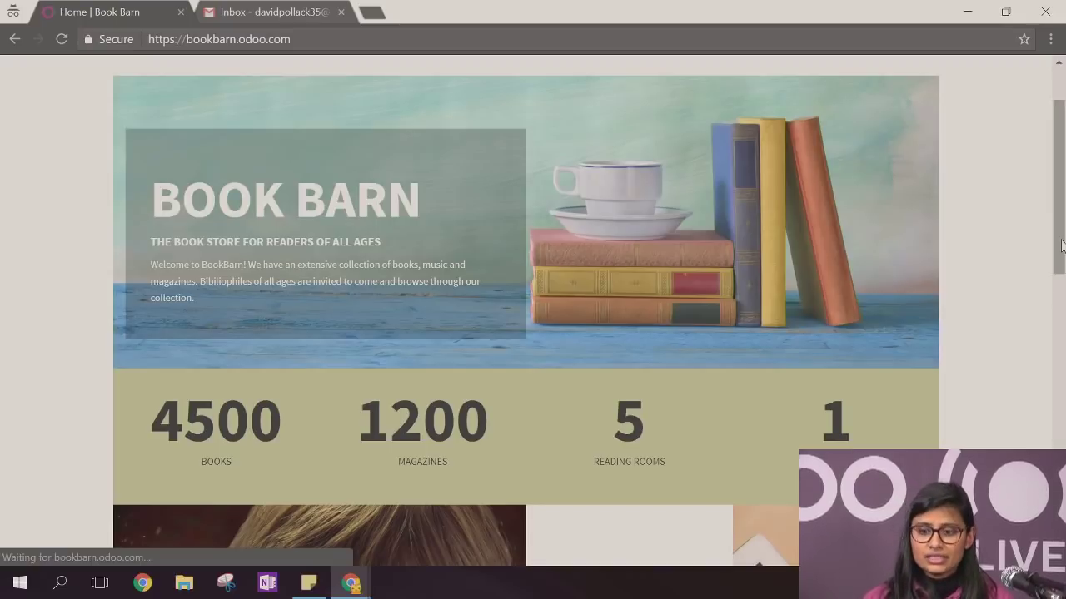
{"action": "left_click_drag", "start_coordinate": [1062, 244], "coordinate": [1061, 378]}
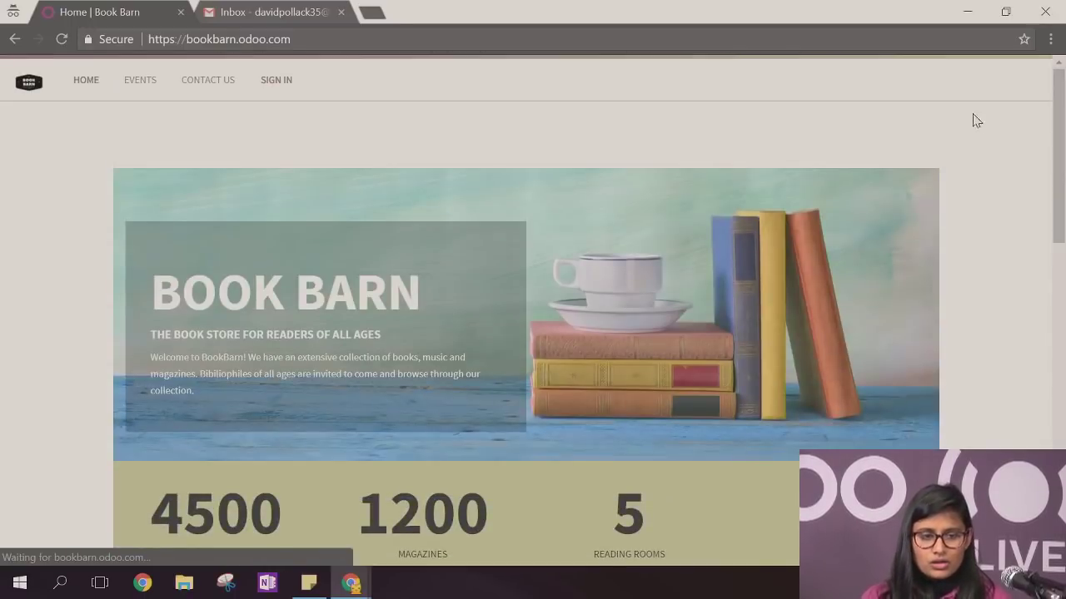
Switch to the Gmail inbox and open the Readers Club Newsletter from Book Barn
{"action": "left_click", "coordinate": [271, 6]}
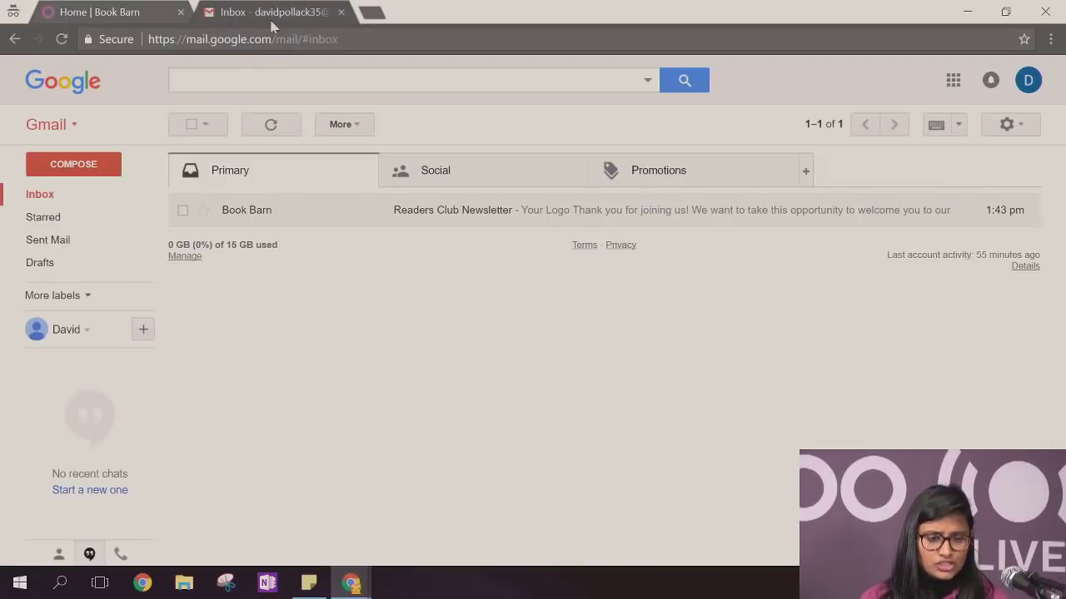
{"action": "left_click", "coordinate": [94, 9]}
{"action": "left_click", "coordinate": [273, 7]}
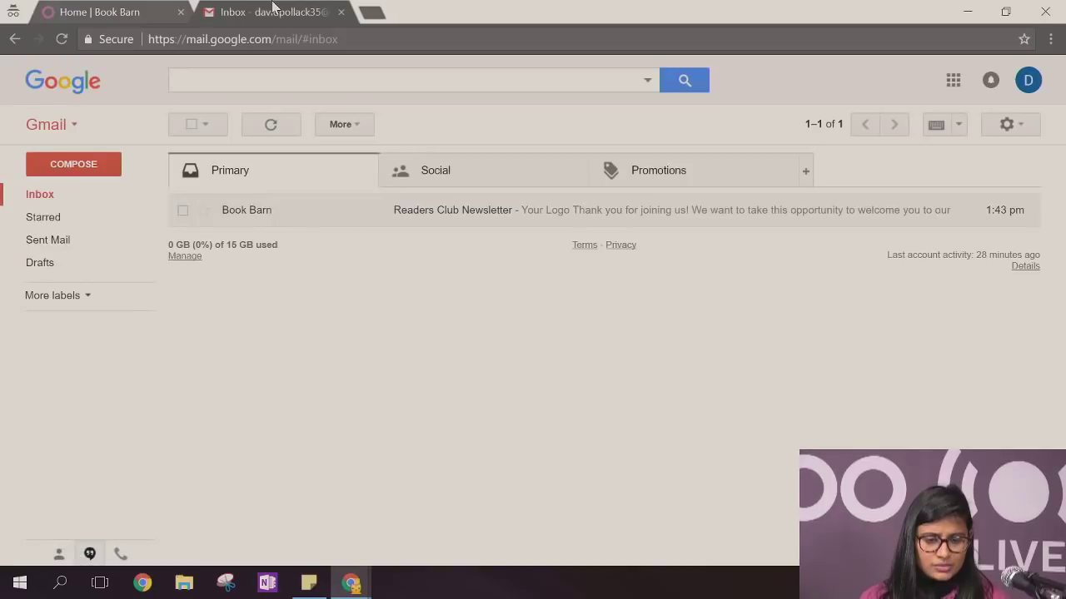
{"action": "left_click", "coordinate": [446, 213]}
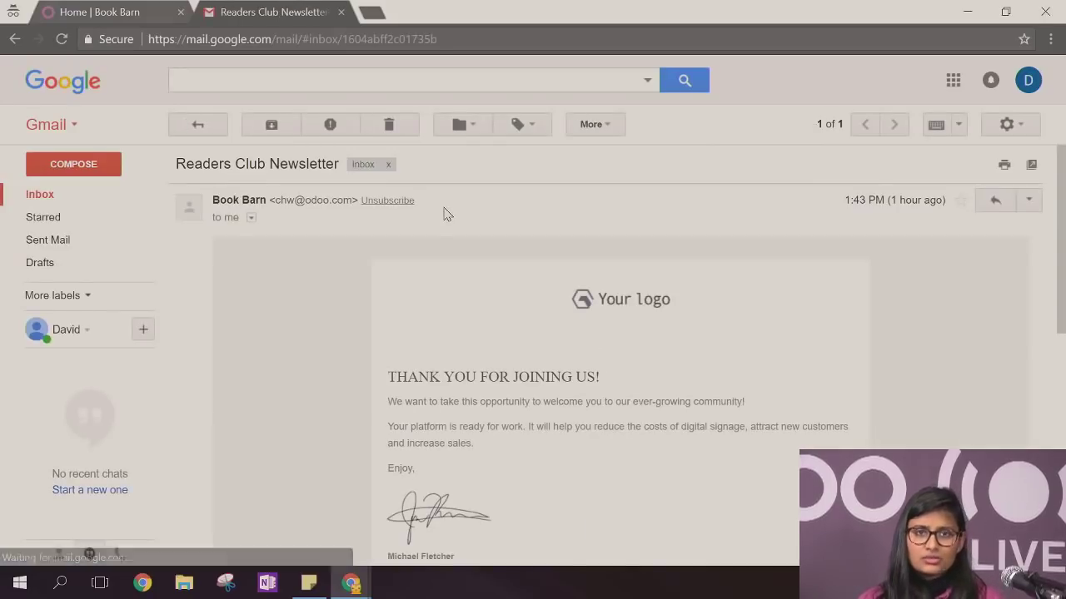
{"action": "mouse_move", "coordinate": [1064, 191]}
{"action": "left_mouse_down"}
{"action": "mouse_move", "coordinate": [1059, 359]}
{"action": "mouse_move", "coordinate": [1059, 203]}
{"action": "left_mouse_up"}
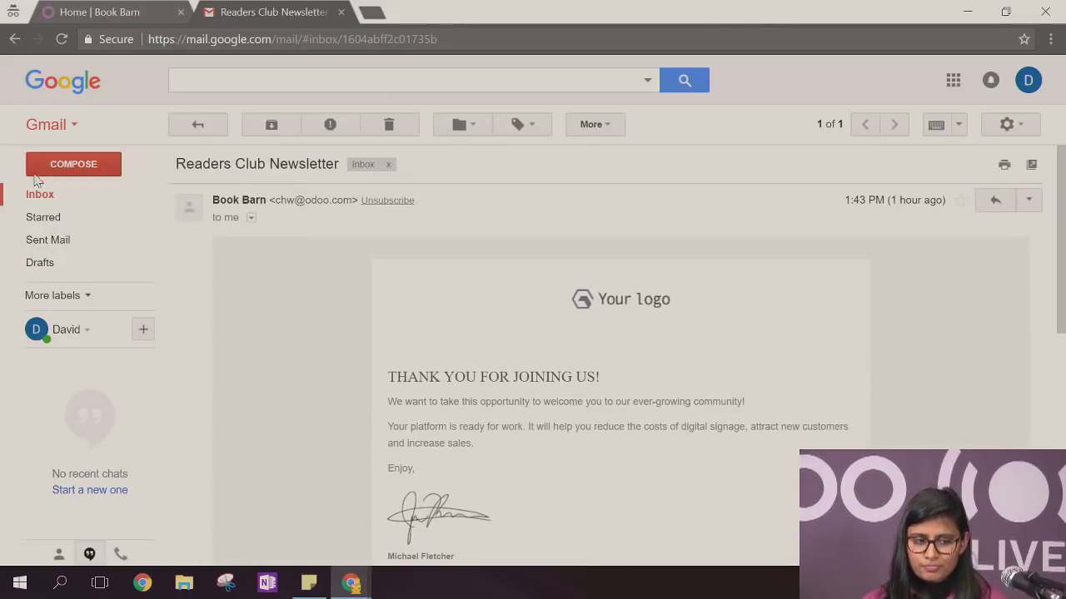
Return to the Book Barn homepage and view its contact section and footer
{"action": "left_click", "coordinate": [129, 9]}
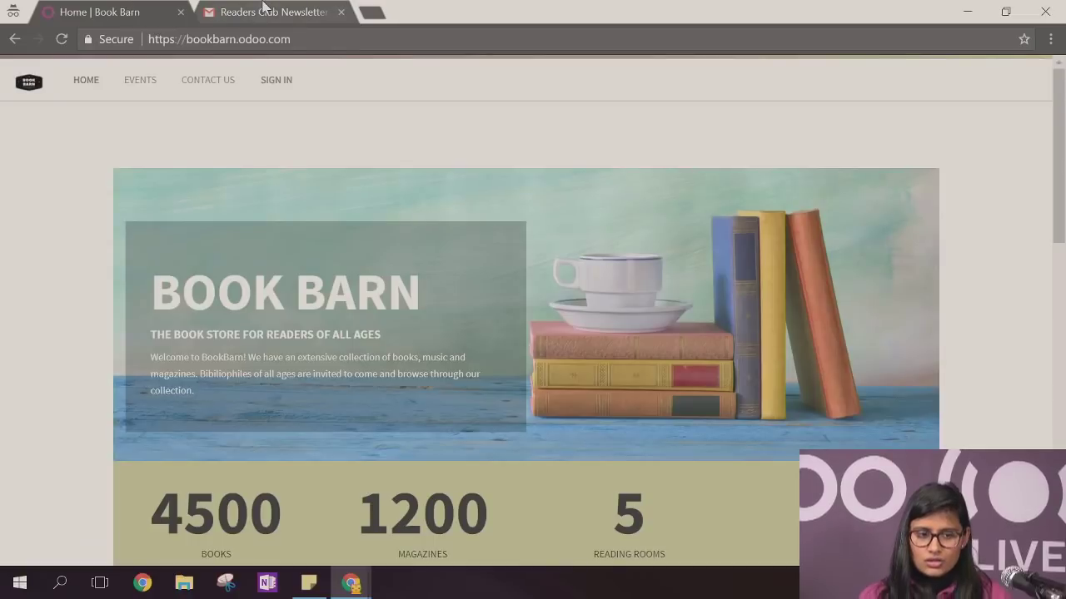
{"action": "left_click", "coordinate": [264, 10]}
{"action": "left_click", "coordinate": [137, 8]}
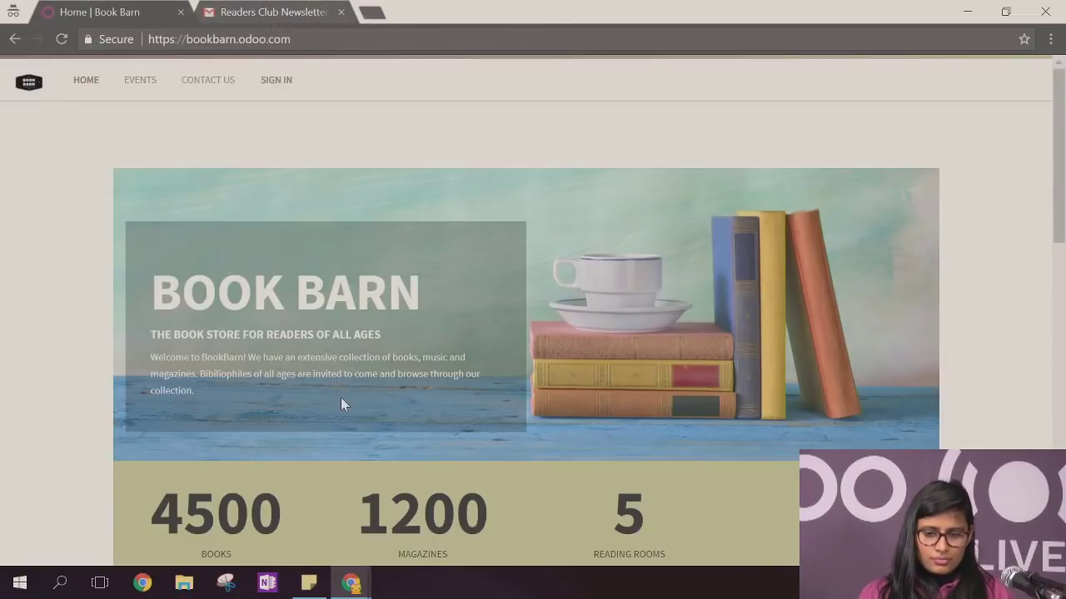
{"action": "scroll", "coordinate": [342, 404], "scroll_direction": "down", "scroll_amount": 10}
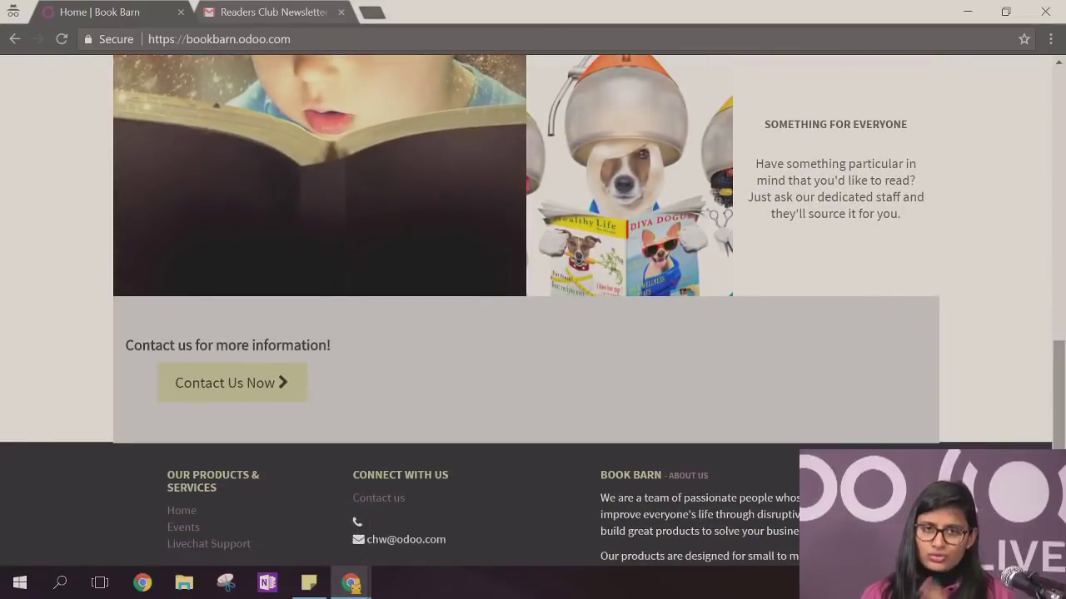
Switch to Marketing Presentation 2017 in Google Slides and start presenting from the "How we optimize our marketing actions..." slide
{"action": "mouse_move", "coordinate": [358, 587]}
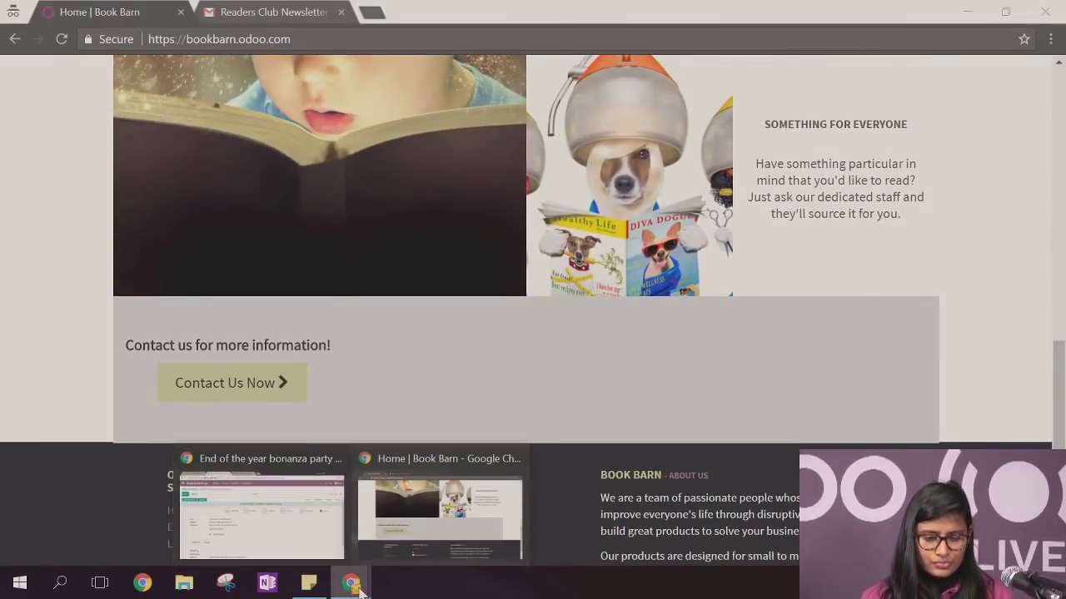
{"action": "left_click", "coordinate": [308, 504]}
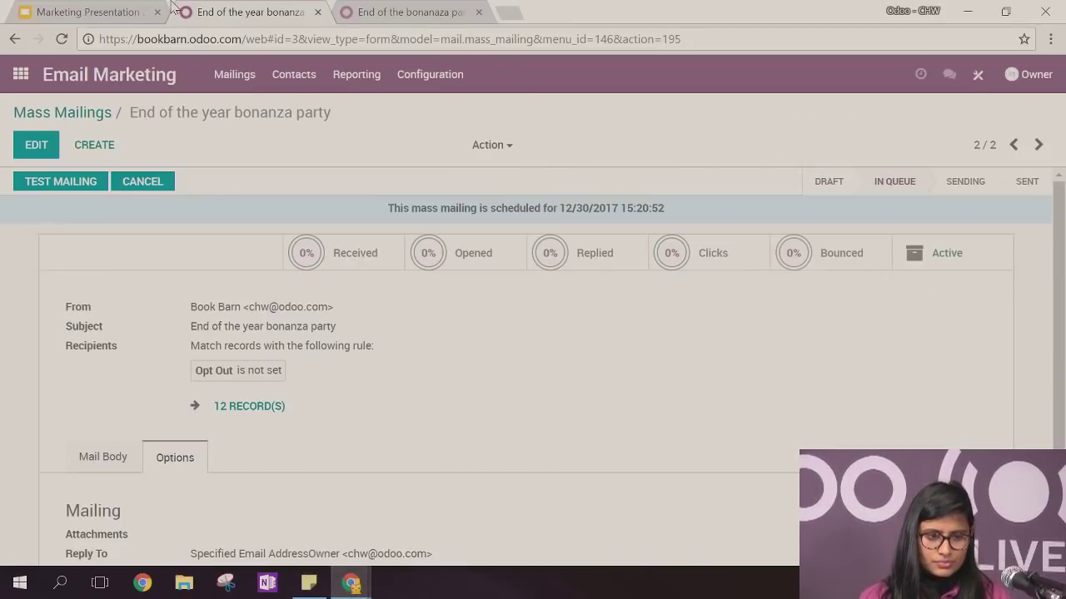
{"action": "left_click", "coordinate": [92, 10]}
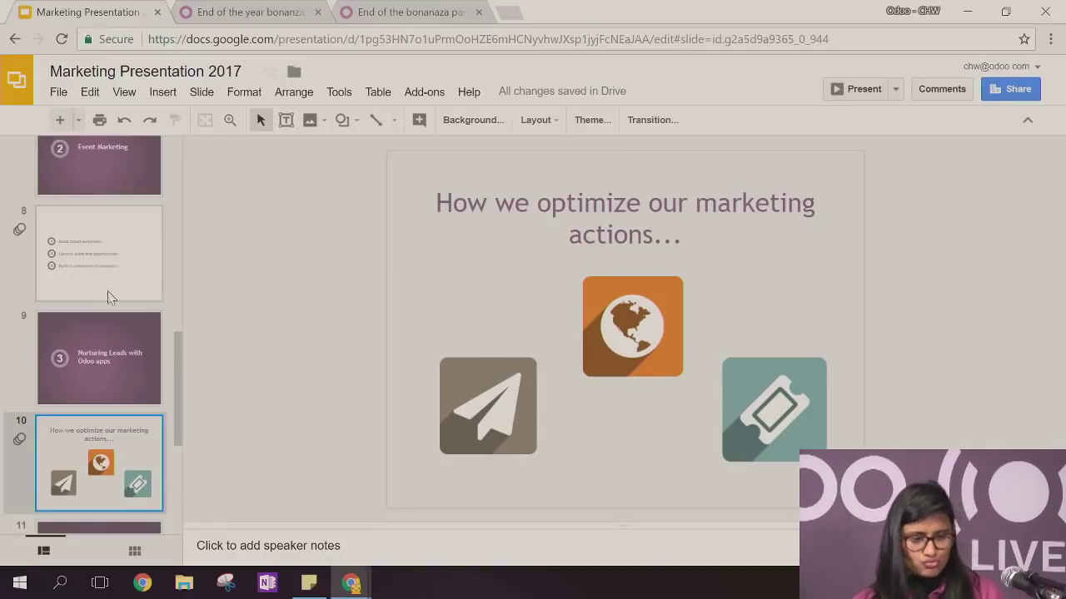
{"action": "left_click", "coordinate": [846, 88]}
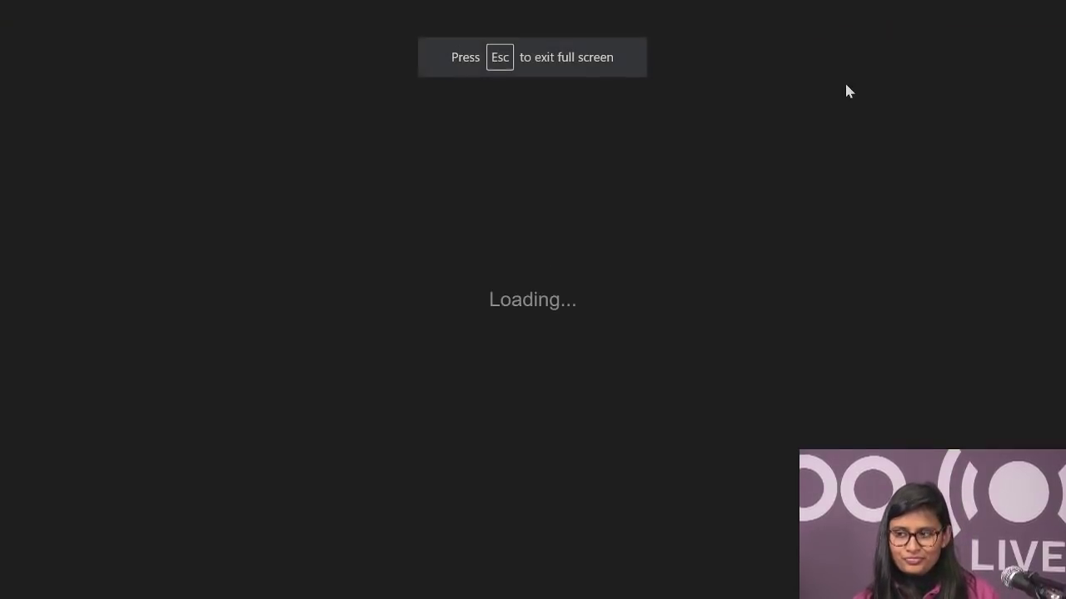